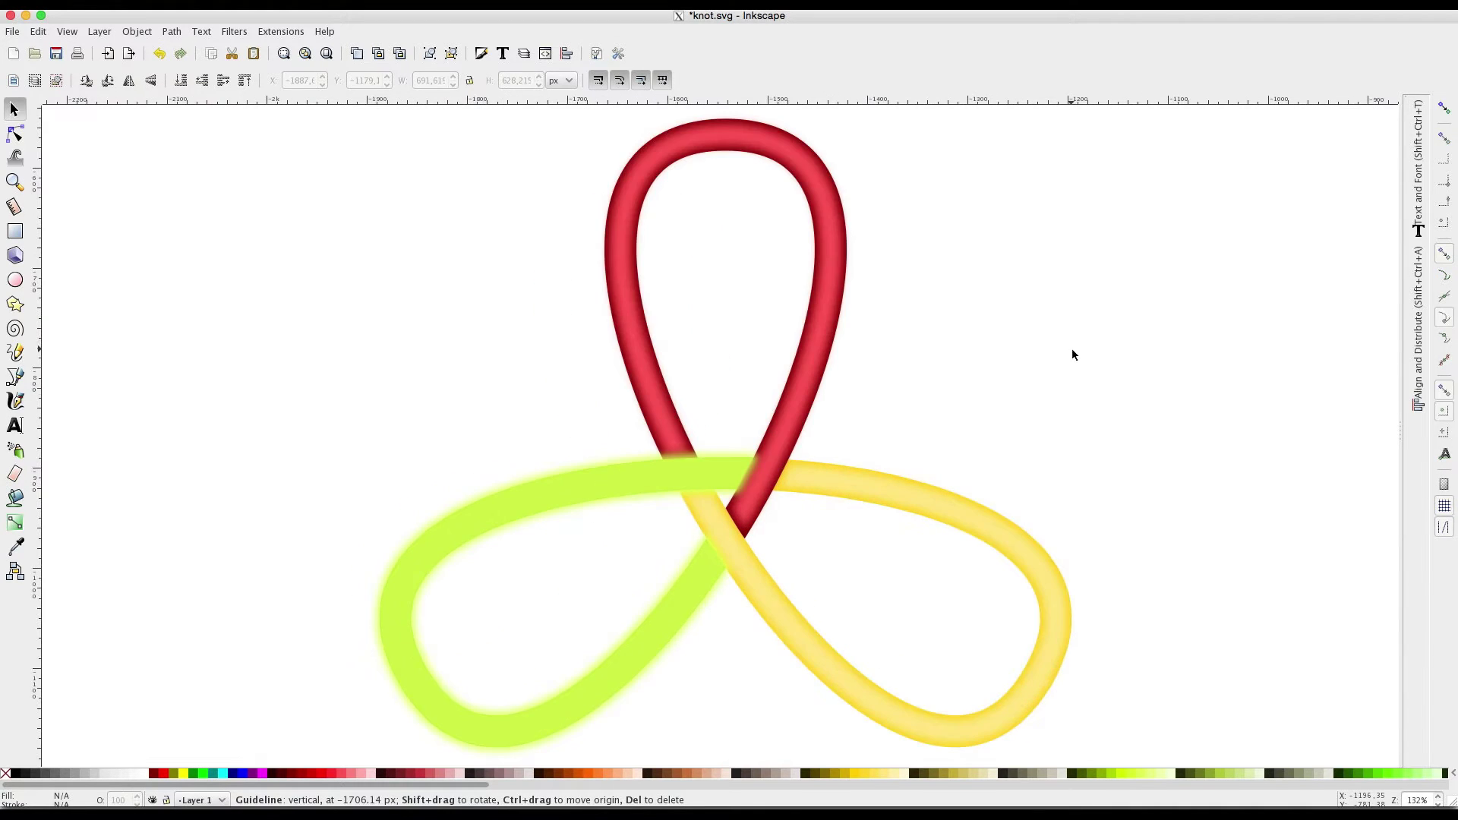
# Place a horizontal and a vertical guide crossing each other in the empty area below the finished knot.
pyautogui.scroll(-10, 1073, 353)
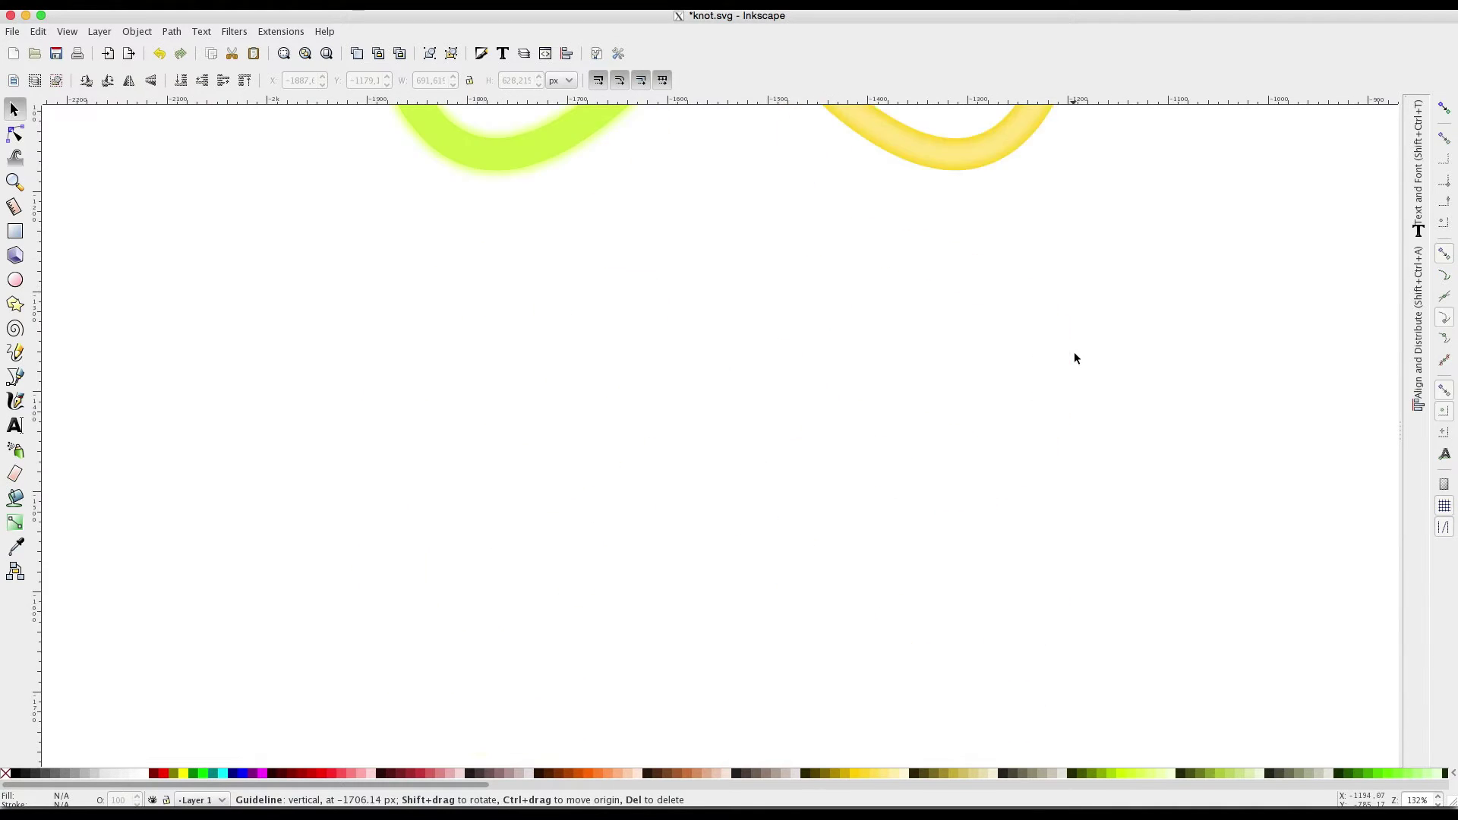
pyautogui.scroll(-1, 1059, 368)
pyautogui.scroll(-1, 665, 277)
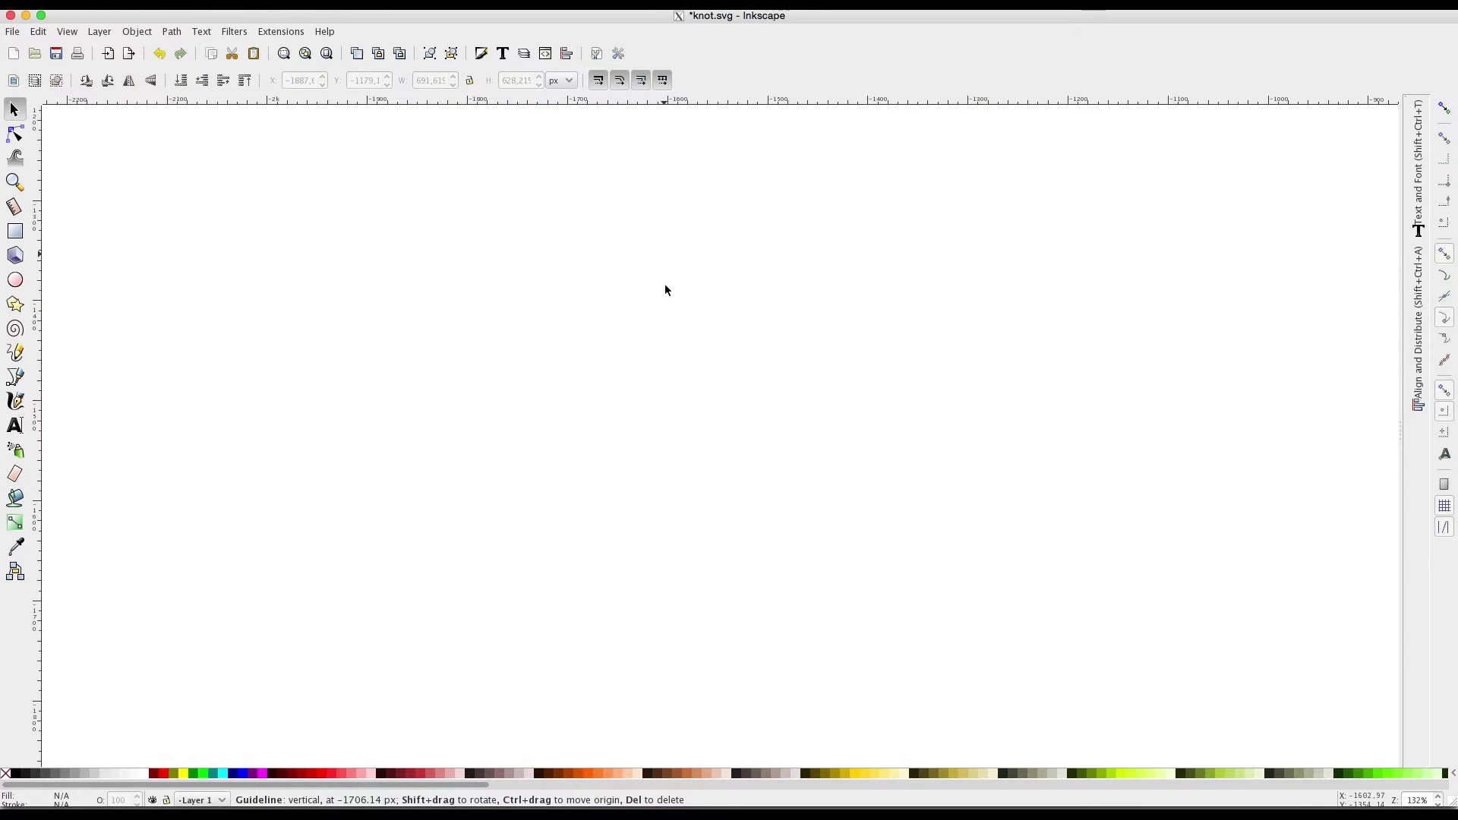
pyautogui.moveTo(720, 105); pyautogui.dragTo(684, 454)
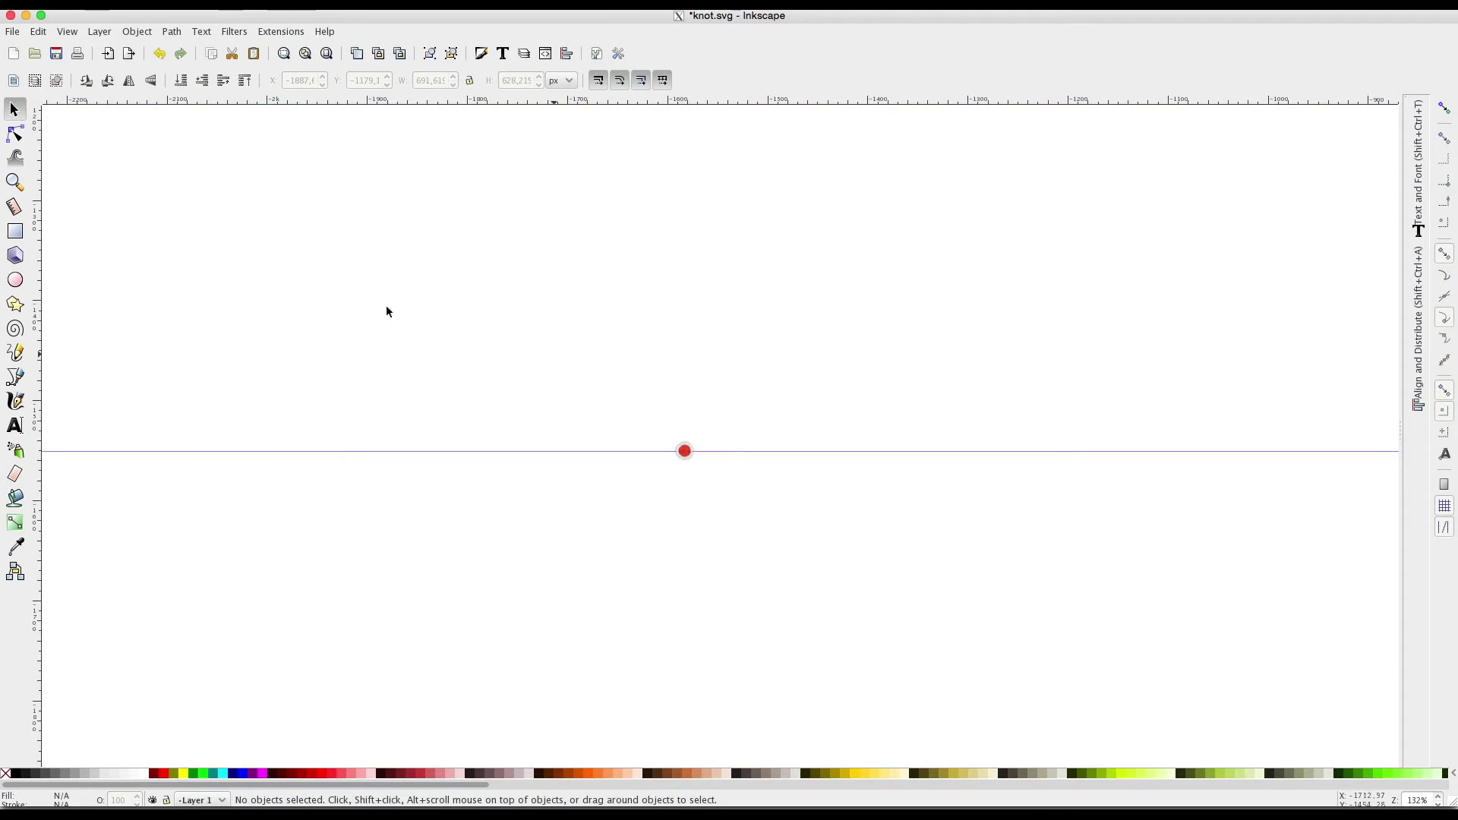
pyautogui.moveTo(38, 440); pyautogui.dragTo(677, 452)
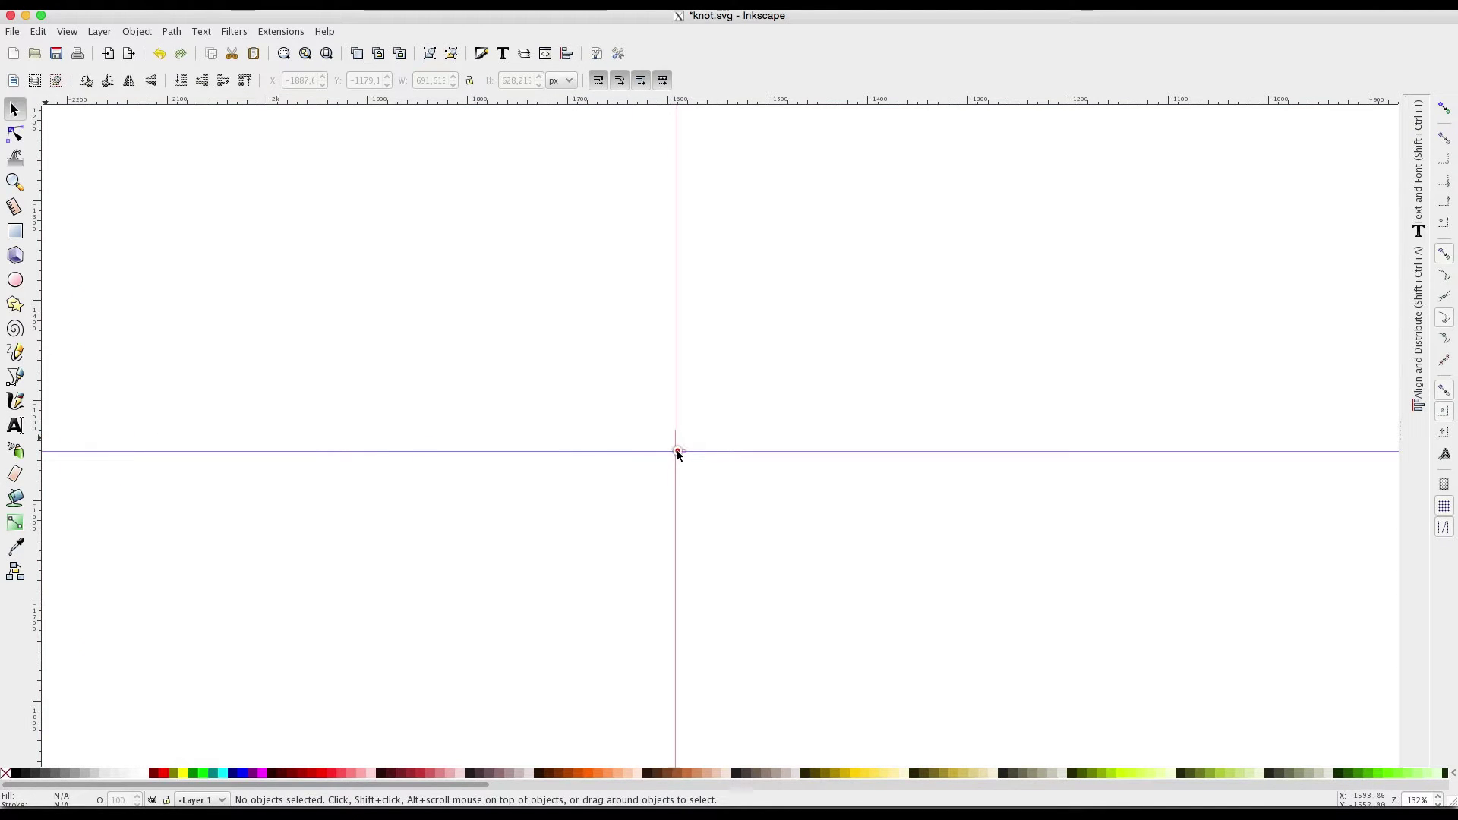
# Enable snapping, with object centers and guides included as snap targets.
pyautogui.click(1444, 107)
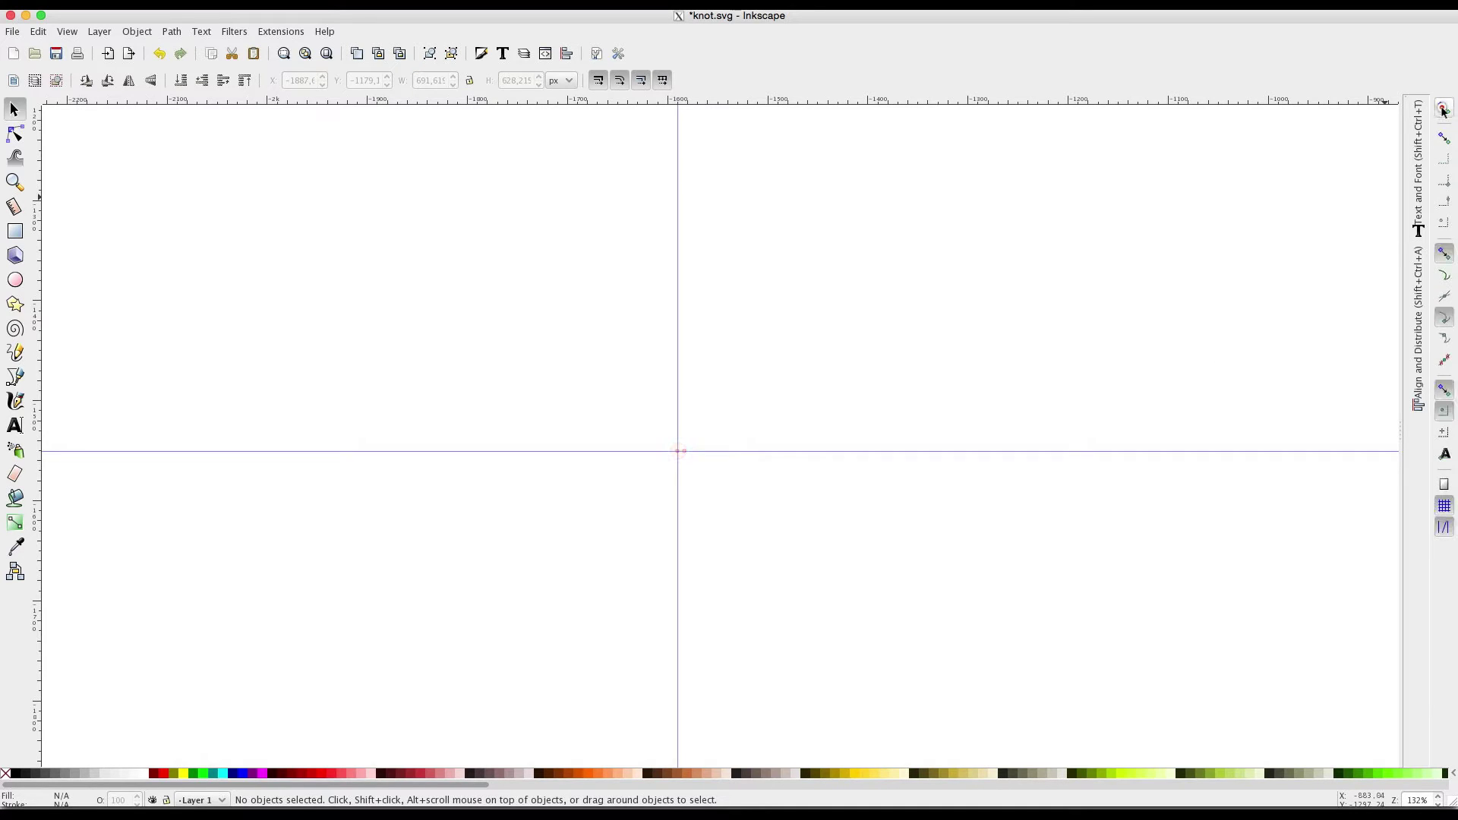
pyautogui.click(1444, 412)
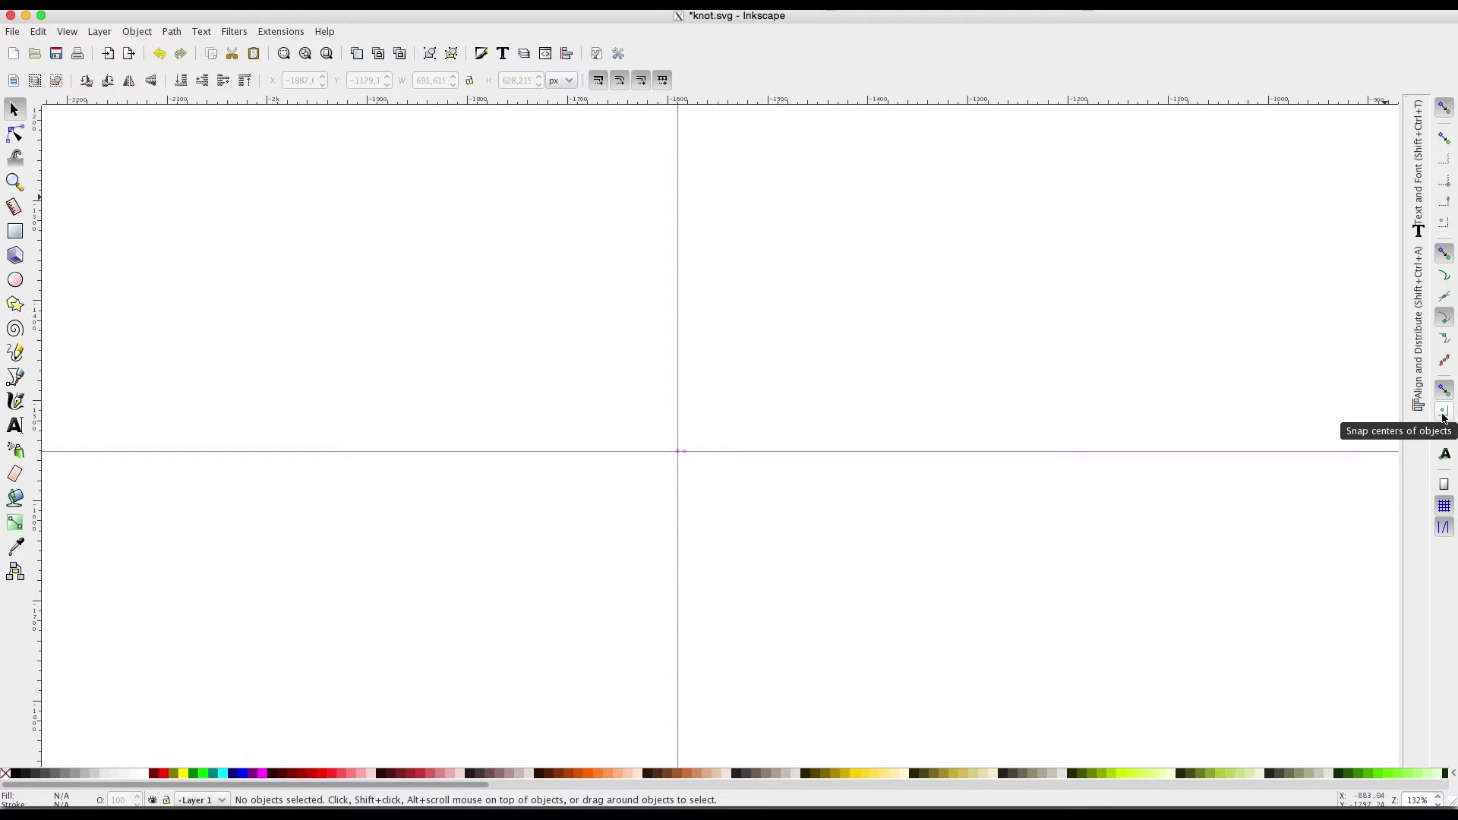
pyautogui.click(1444, 414)
pyautogui.click(1448, 531)
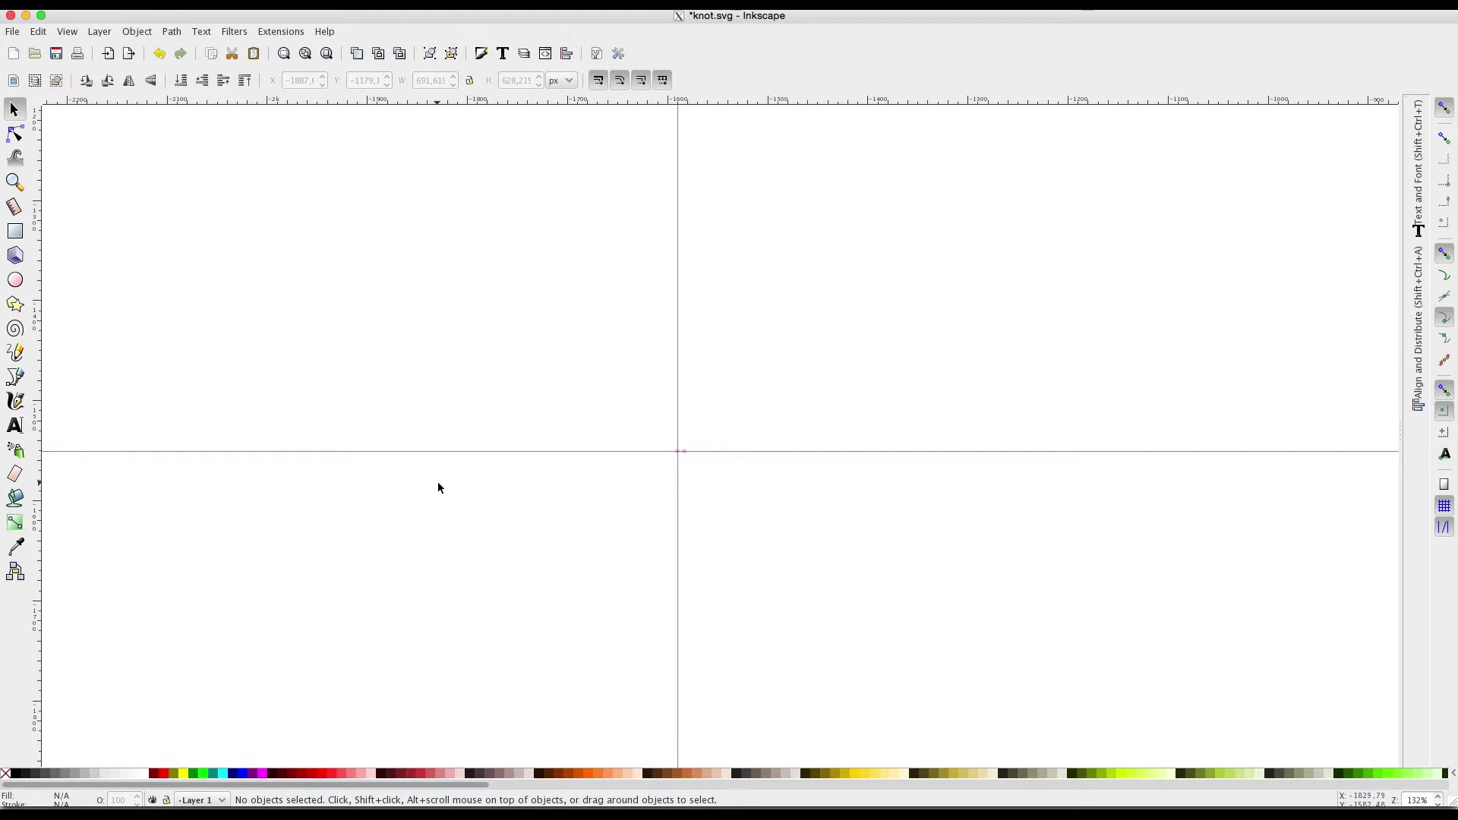
# Draw a three-cornered polygon from the guide intersection, pointing straight up, with a radius of about 182 px.
pyautogui.click(15, 304)
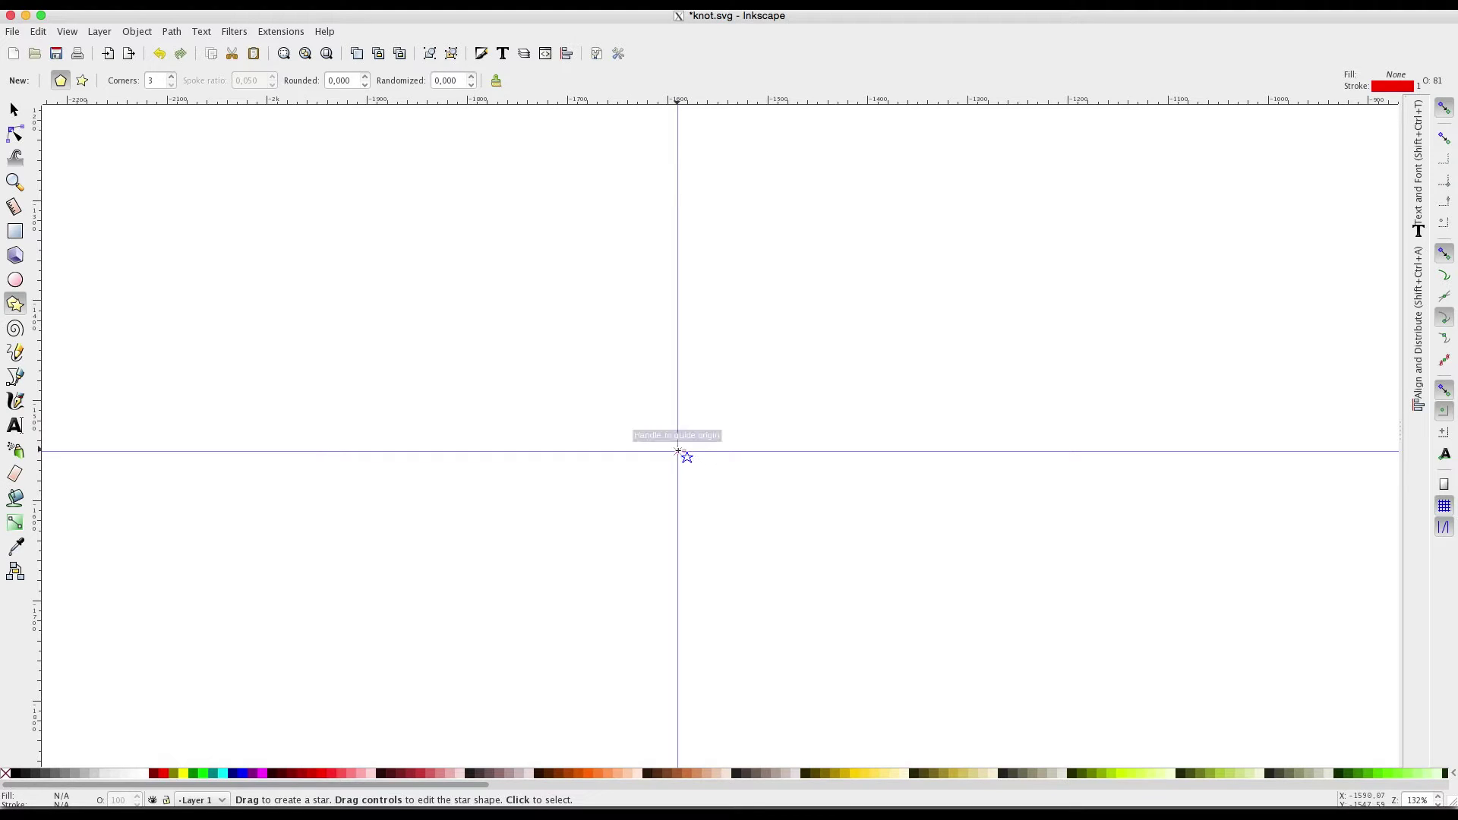
pyautogui.moveTo(678, 451); pyautogui.dragTo(677, 268)
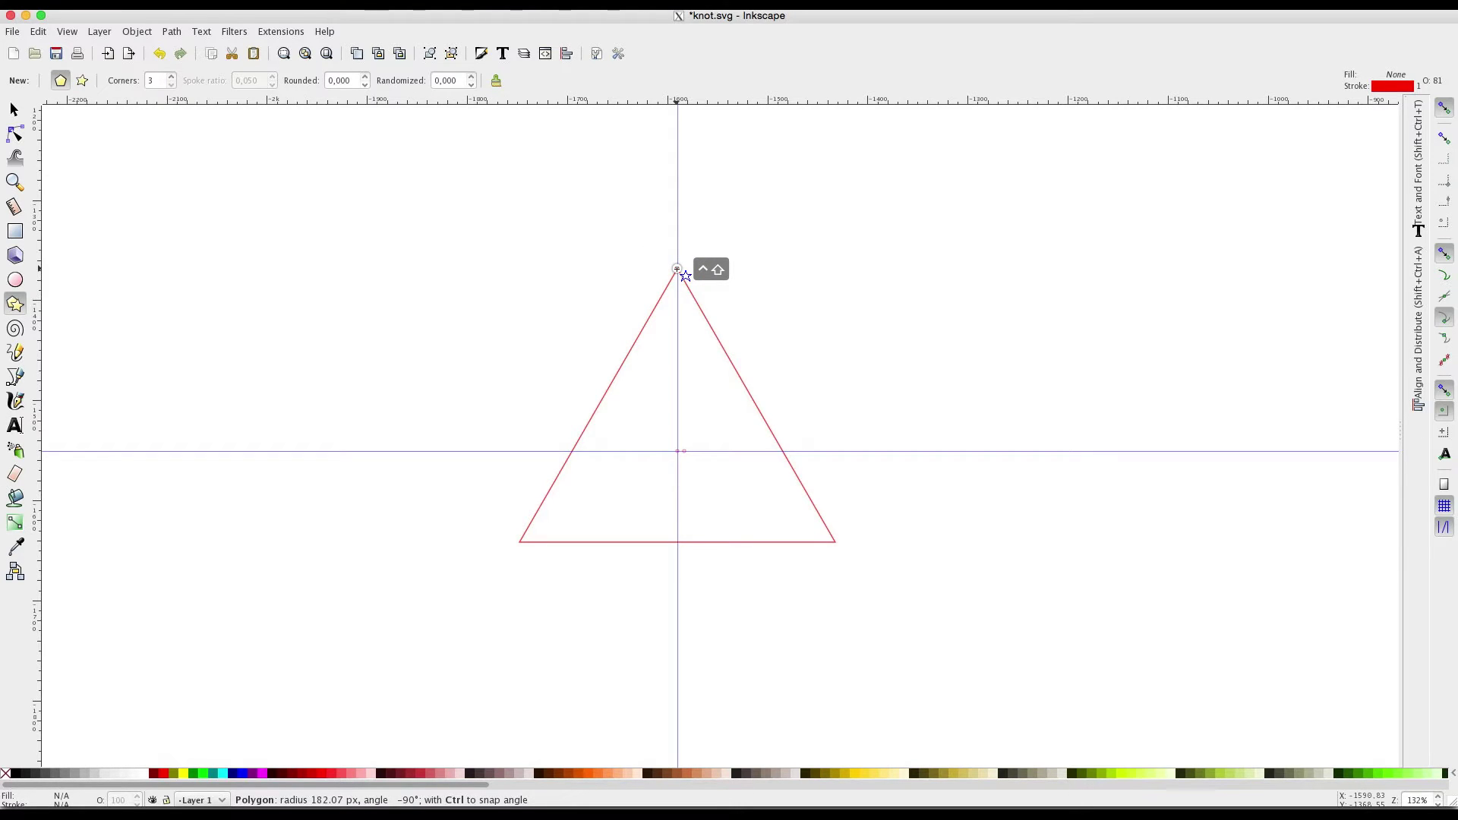
pyautogui.moveTo(678, 269); pyautogui.dragTo(678, 269)
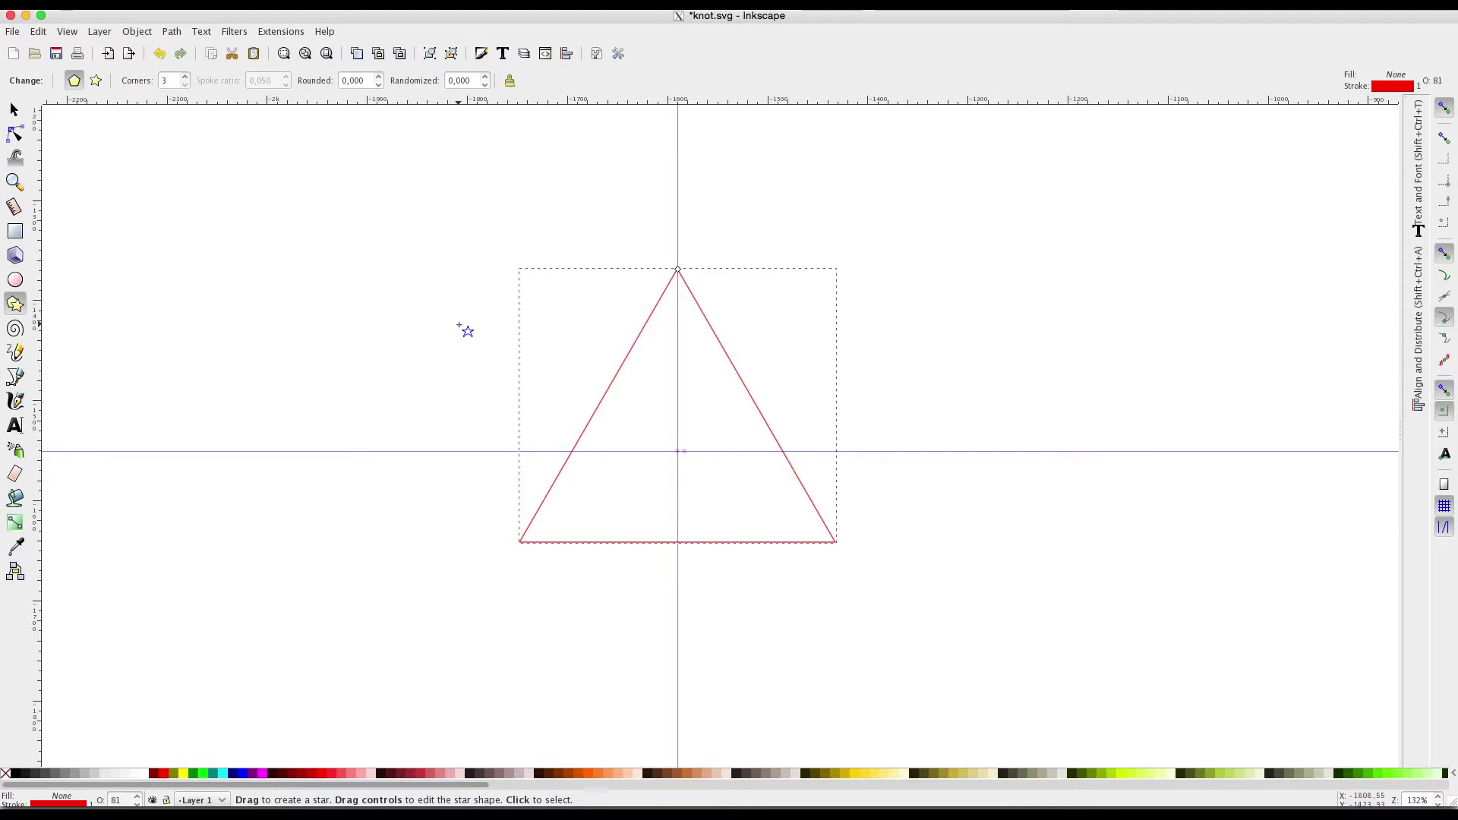
# Convert the triangle to a path with Object to Path.
pyautogui.press('space')
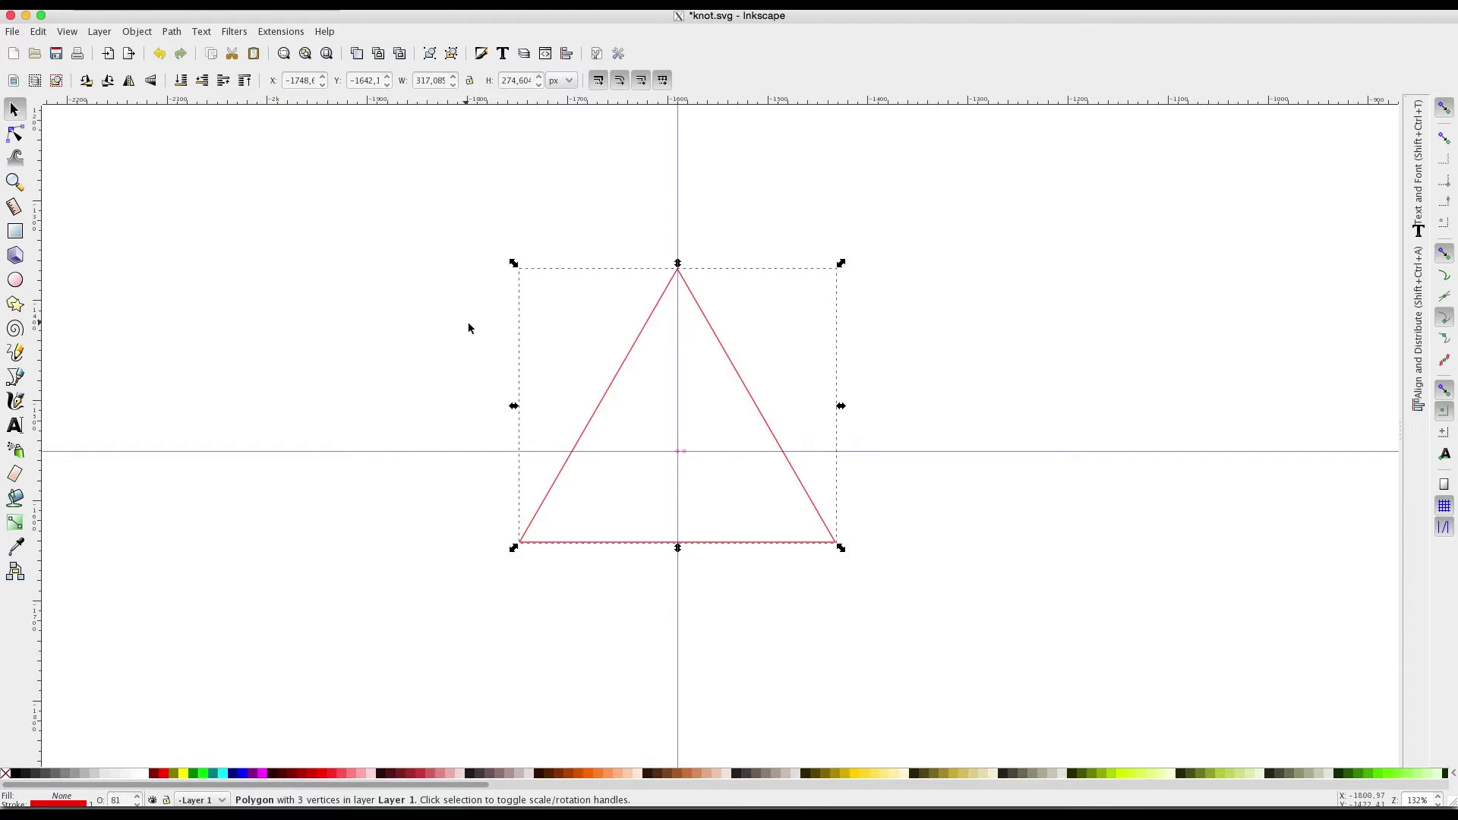
pyautogui.click(172, 32)
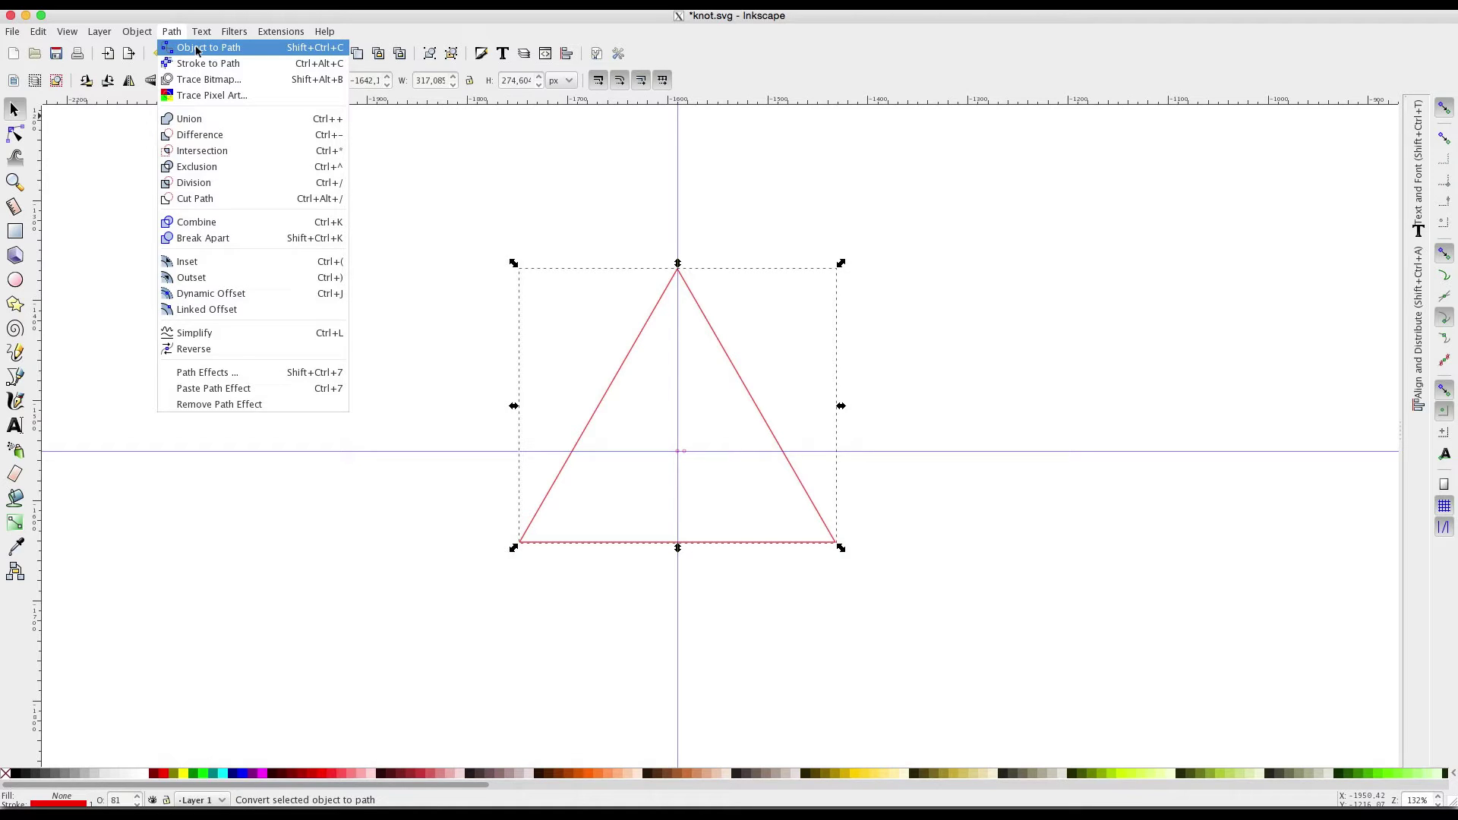
pyautogui.click(196, 50)
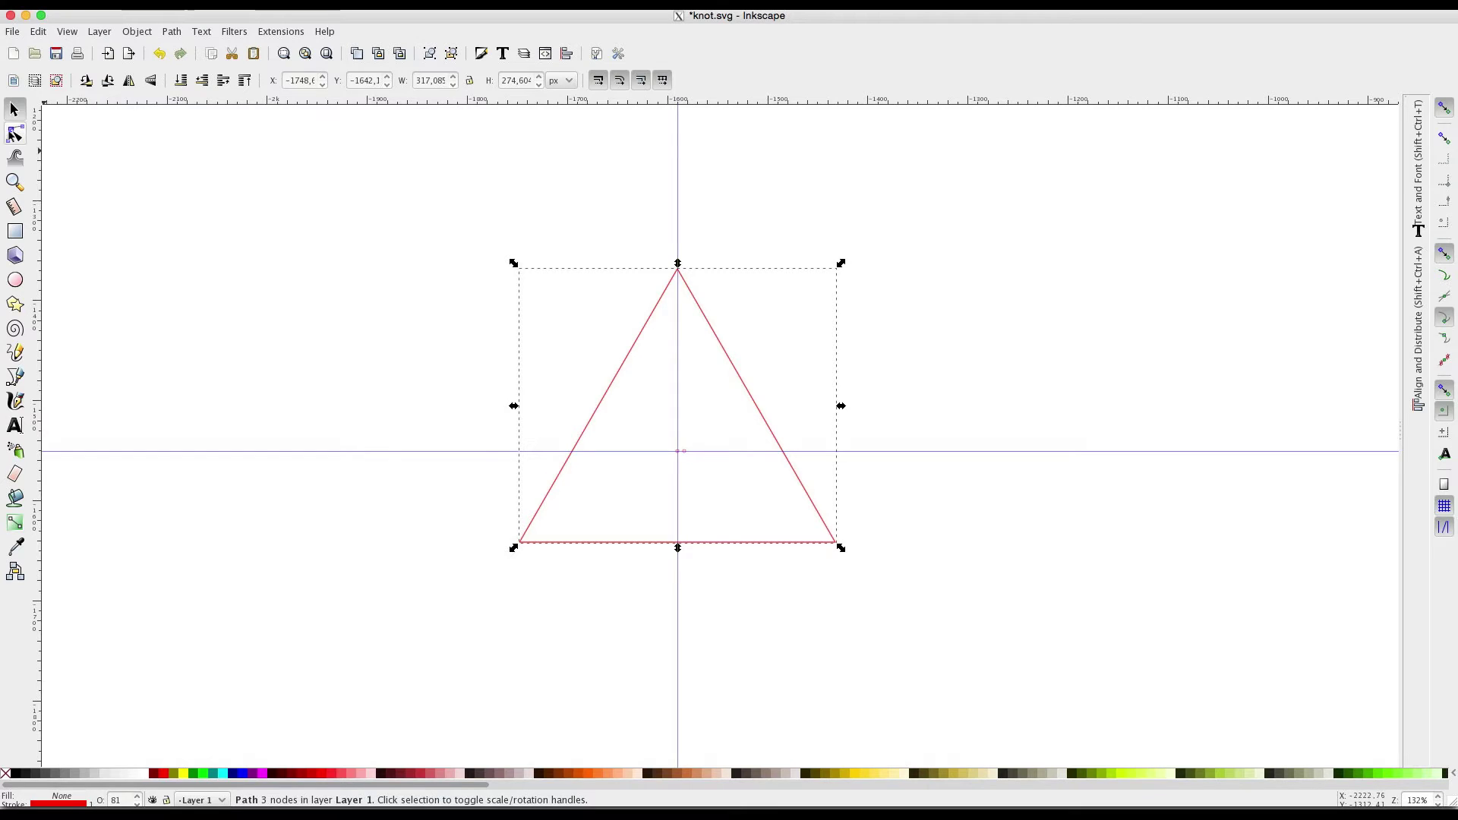
# Add two vertical guides snapped to the triangle's base corners, keeping snapping to nodes and cusp nodes on.
pyautogui.click(15, 134)
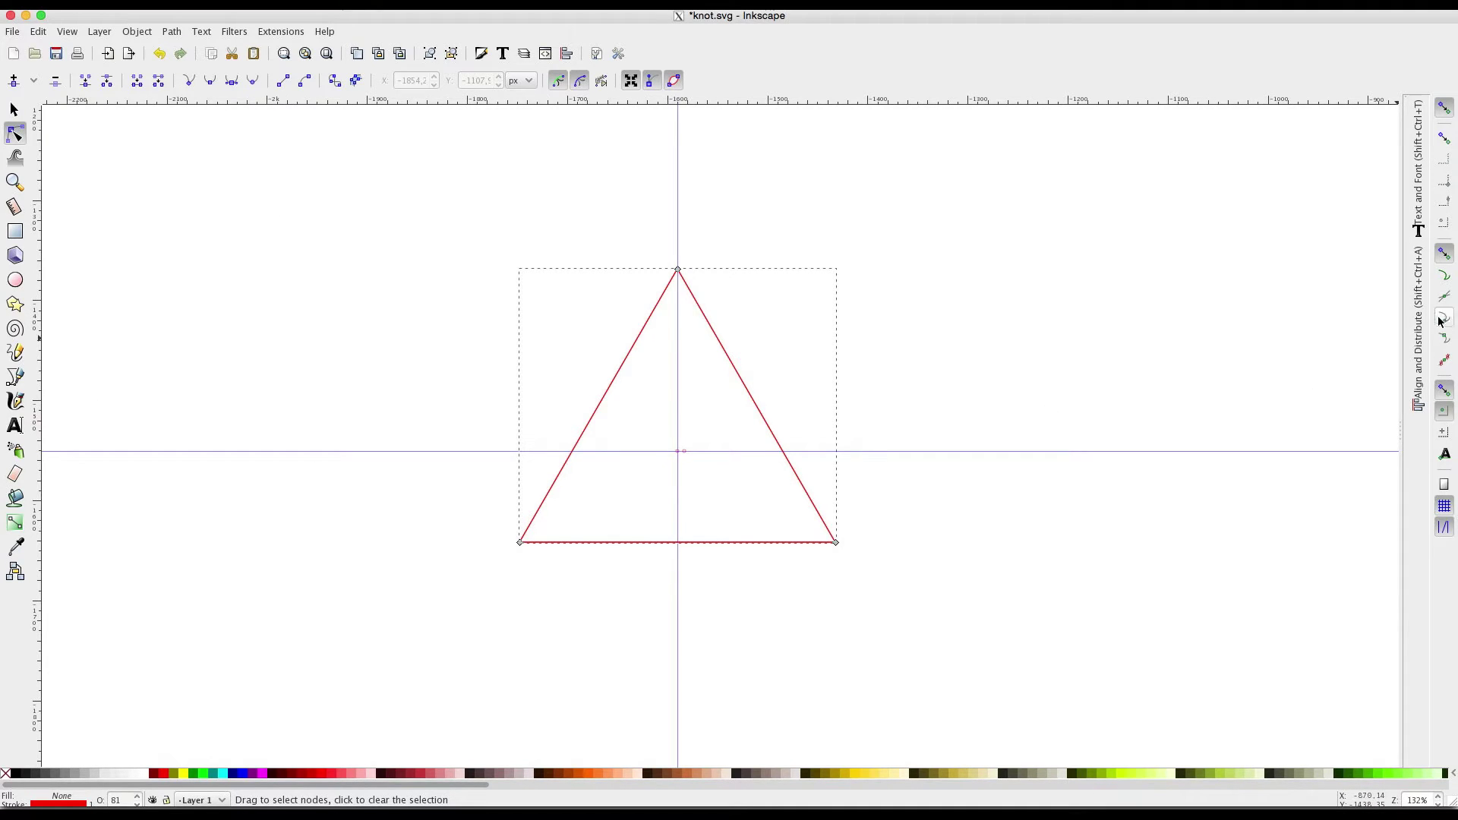
pyautogui.click(1448, 255)
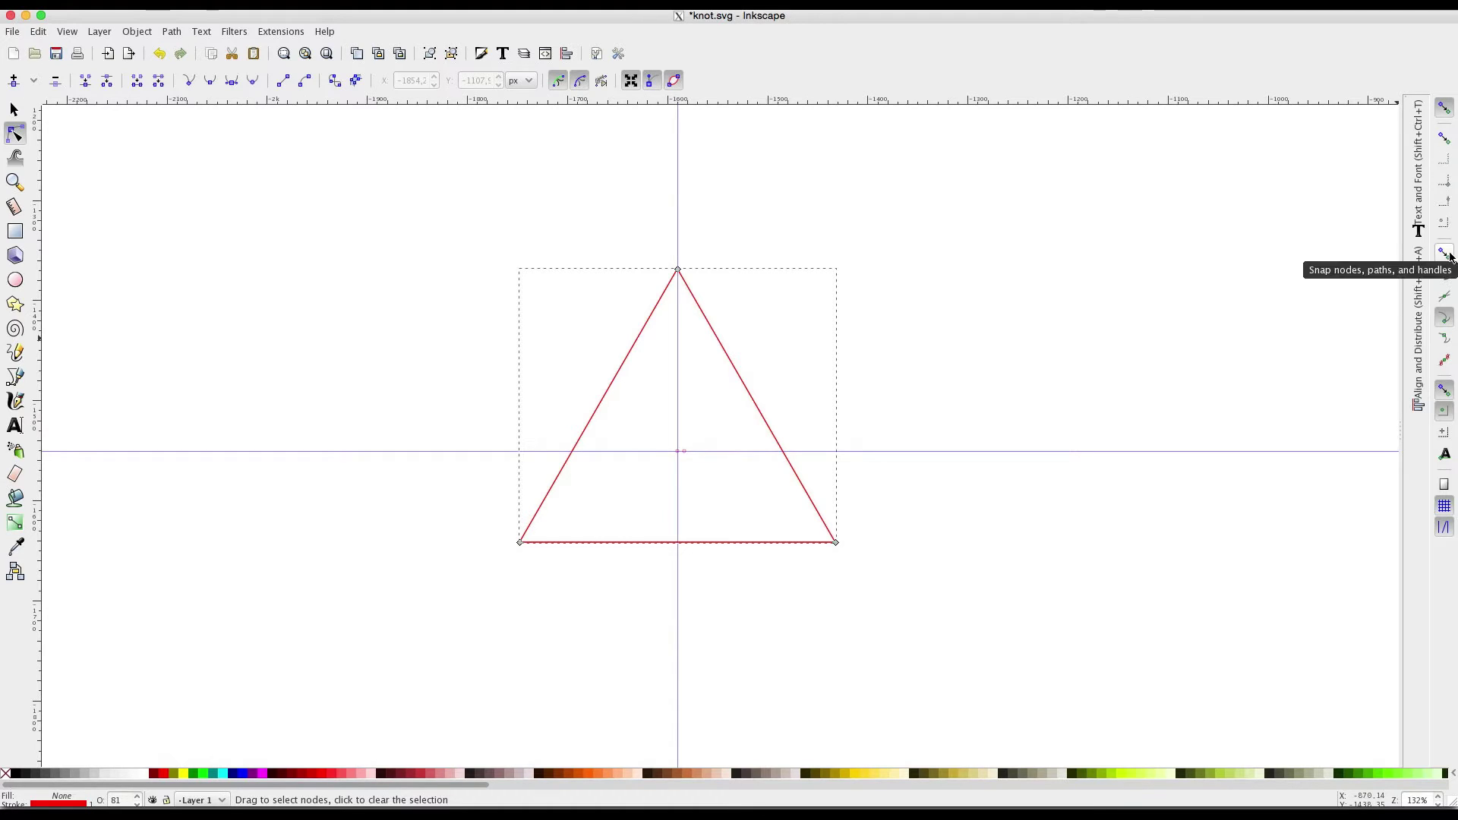
pyautogui.click(1447, 316)
pyautogui.moveTo(41, 444); pyautogui.dragTo(520, 541)
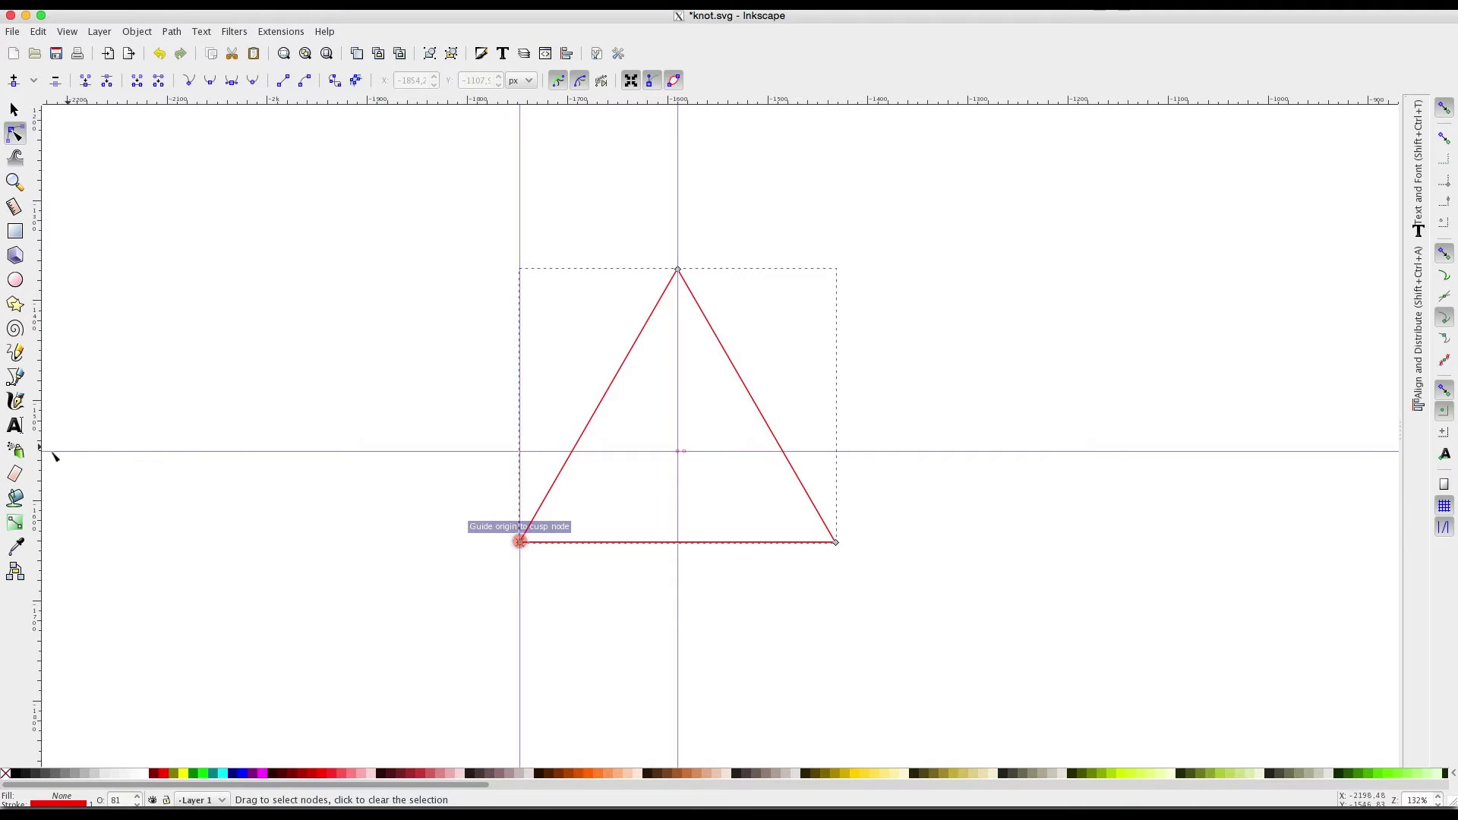
pyautogui.moveTo(41, 468); pyautogui.dragTo(836, 543)
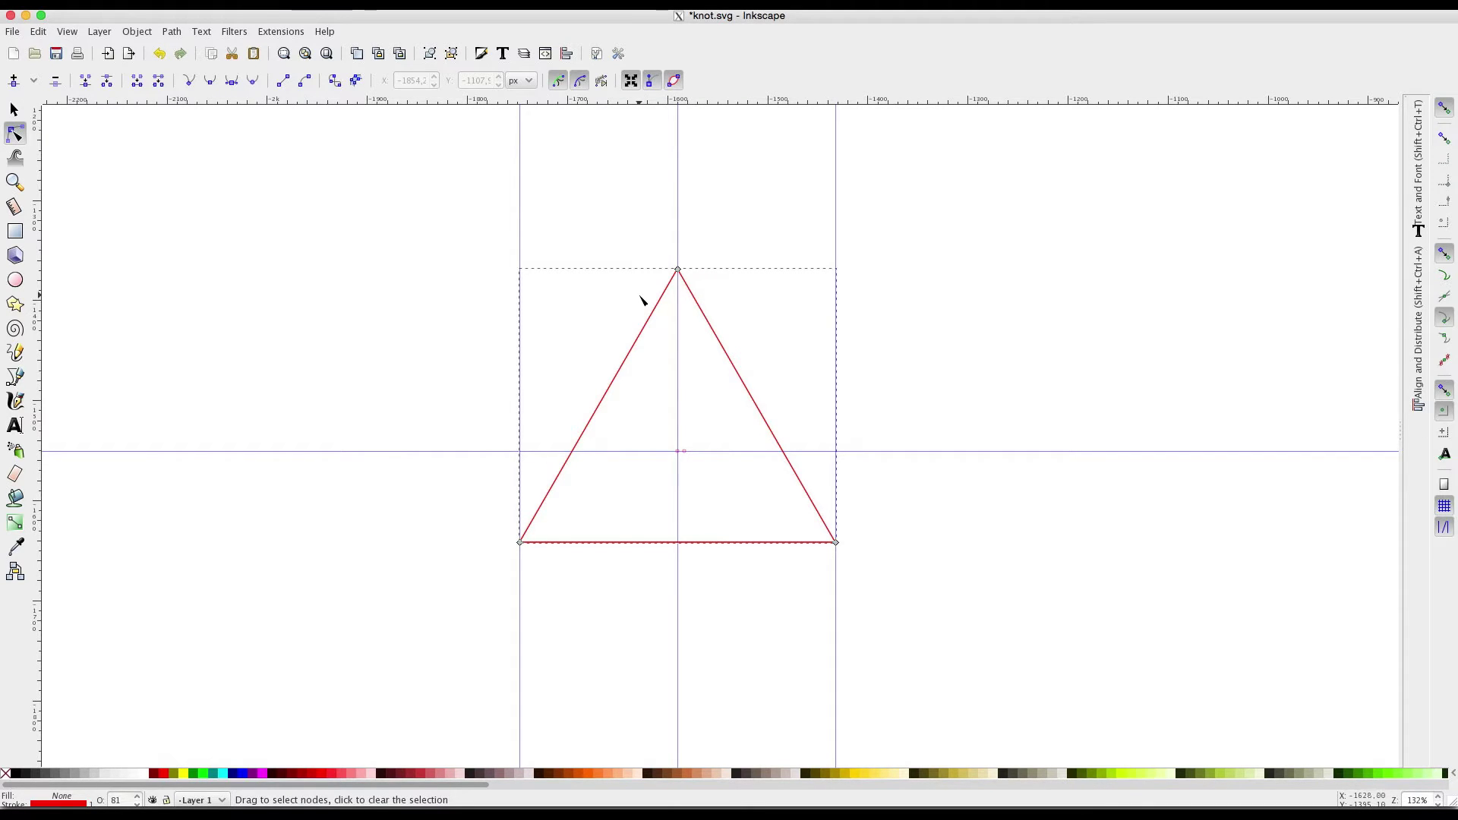
# Draw a six-cornered polygon from the guide intersection up to the triangle's apex and give it a yellow stroke.
pyautogui.click(15, 305)
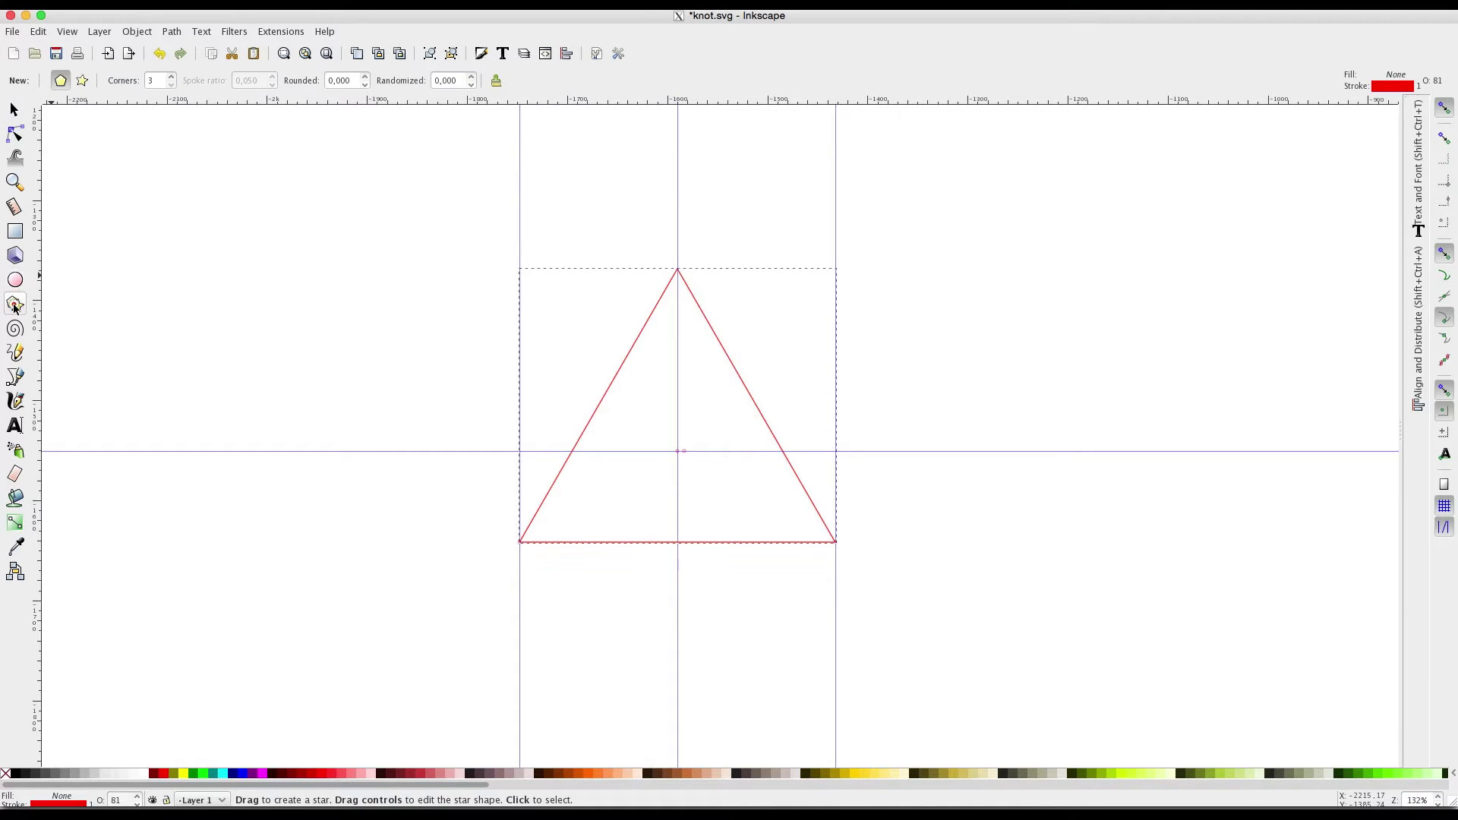
pyautogui.click(171, 76)
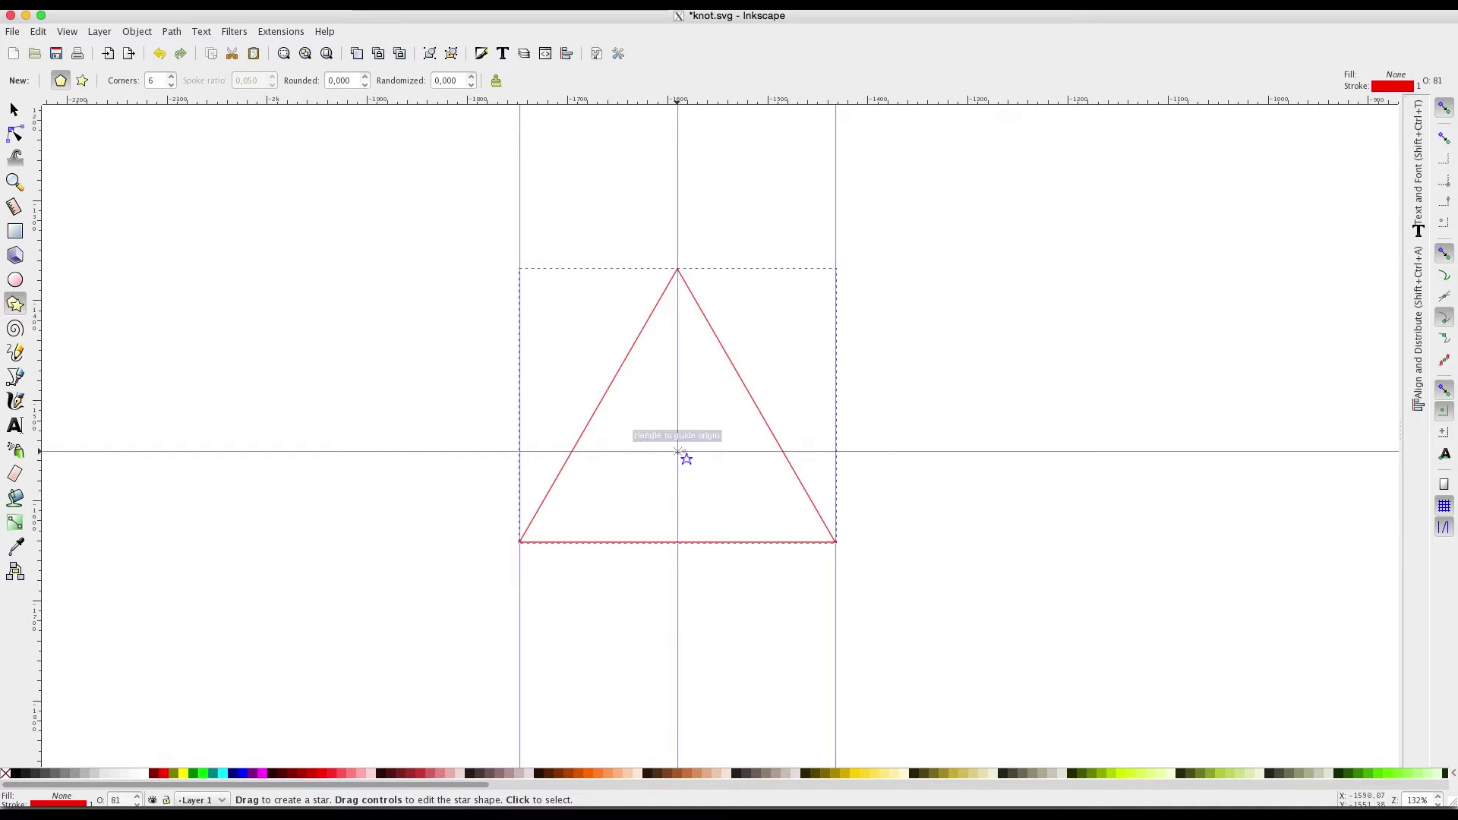
pyautogui.moveTo(678, 451); pyautogui.dragTo(672, 266)
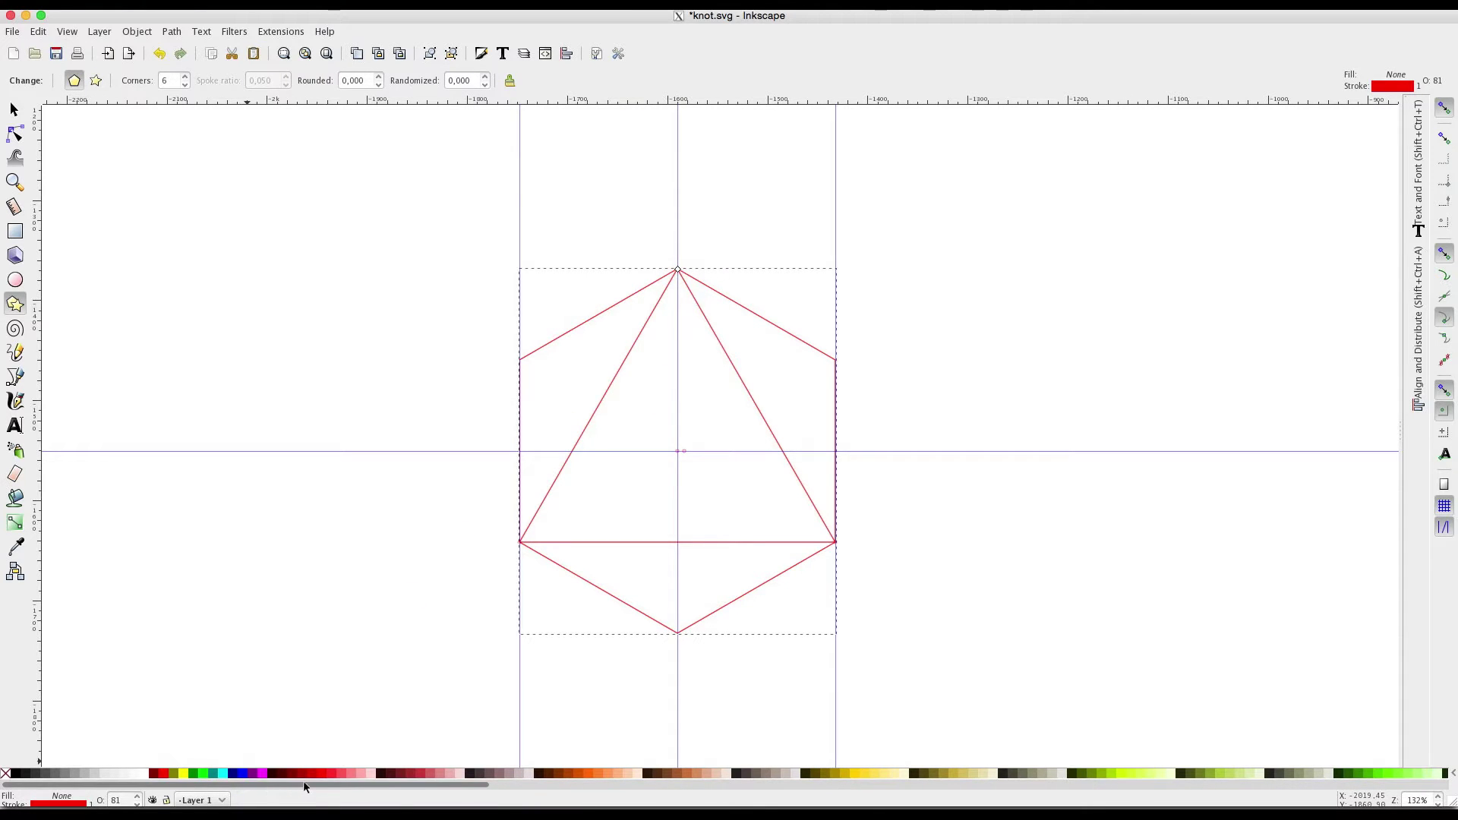
pyautogui.keyDown('shift'); pyautogui.click(853, 771); pyautogui.keyUp('shift')
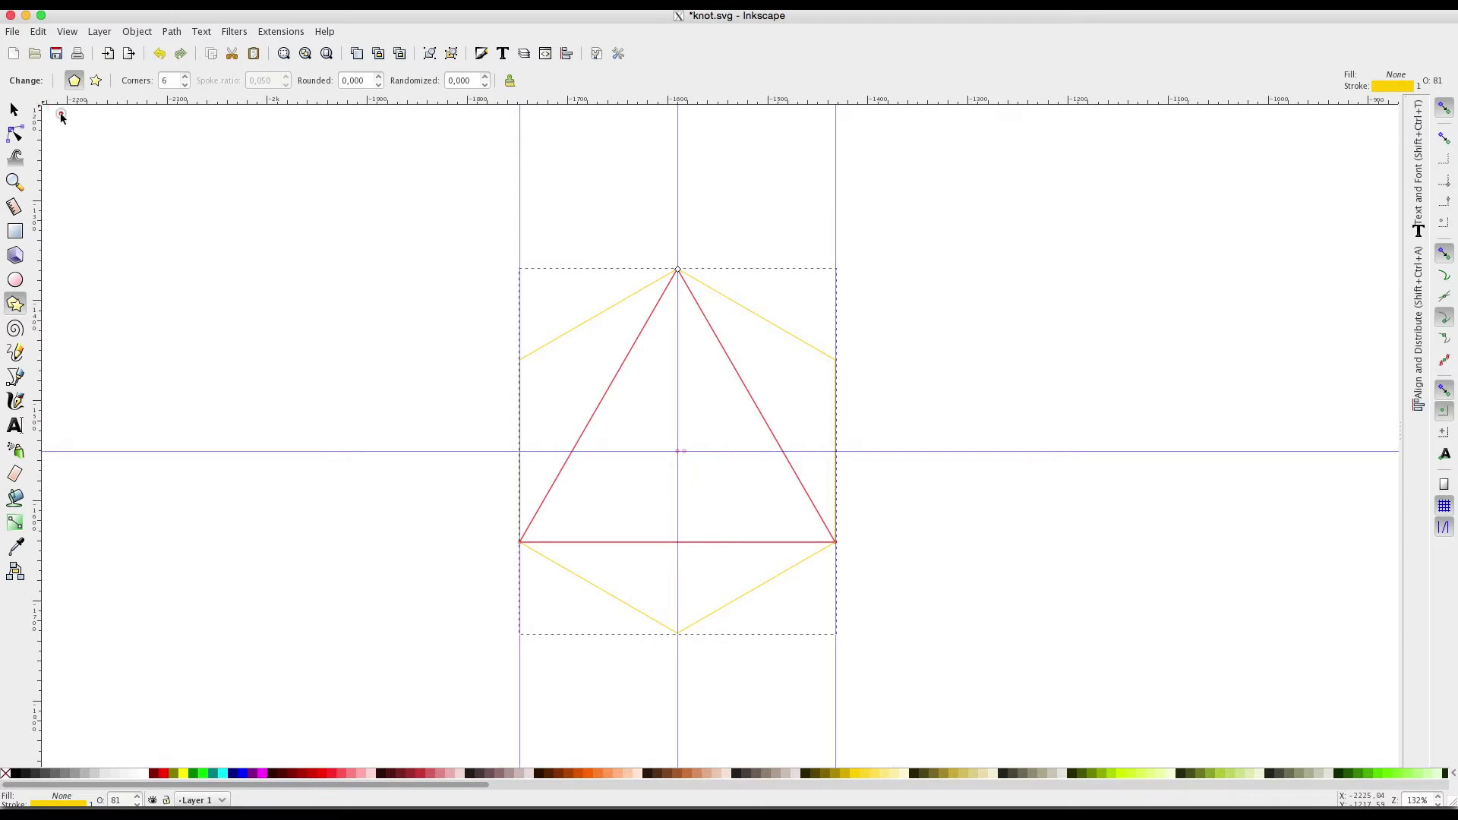
# Add slanted guides along the hexagon's upper-left and lower-right edges, rotating each to 30 degrees.
pyautogui.press('space')
pyautogui.moveTo(47, 100); pyautogui.dragTo(520, 362)
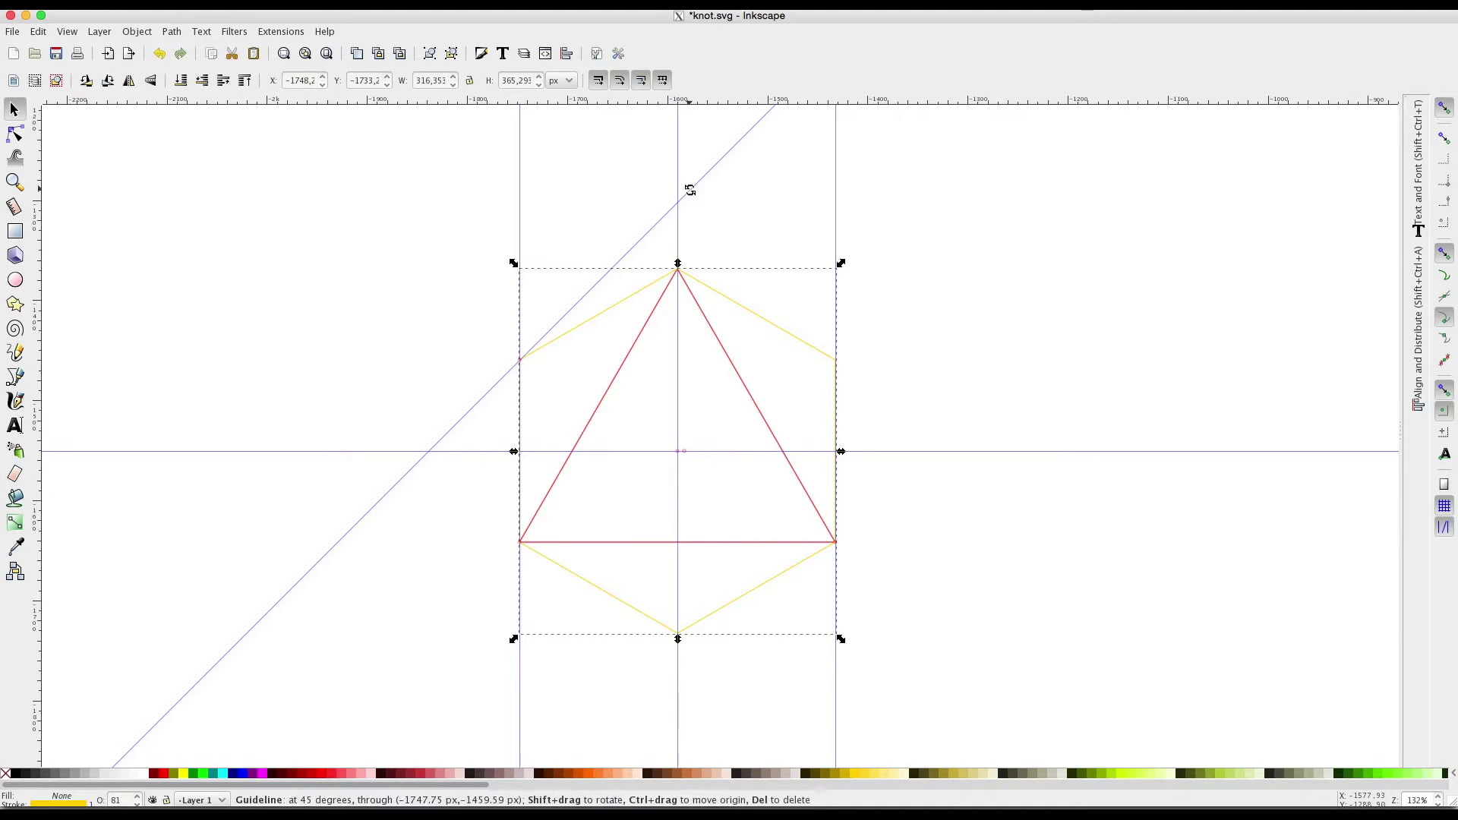
pyautogui.press('shift')
pyautogui.moveTo(689, 190); pyautogui.dragTo(677, 268)
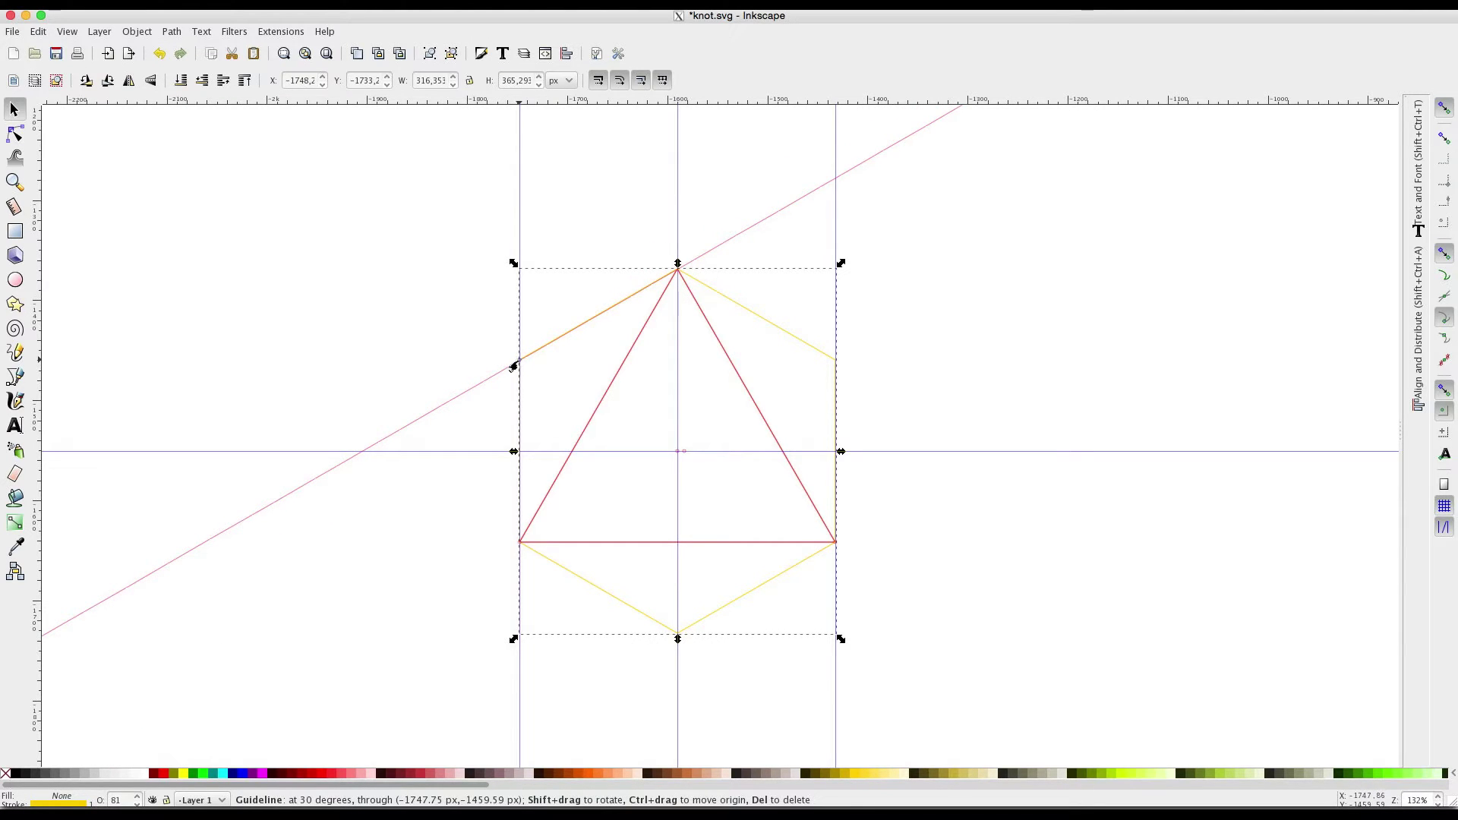
pyautogui.moveTo(73, 109); pyautogui.dragTo(679, 637)
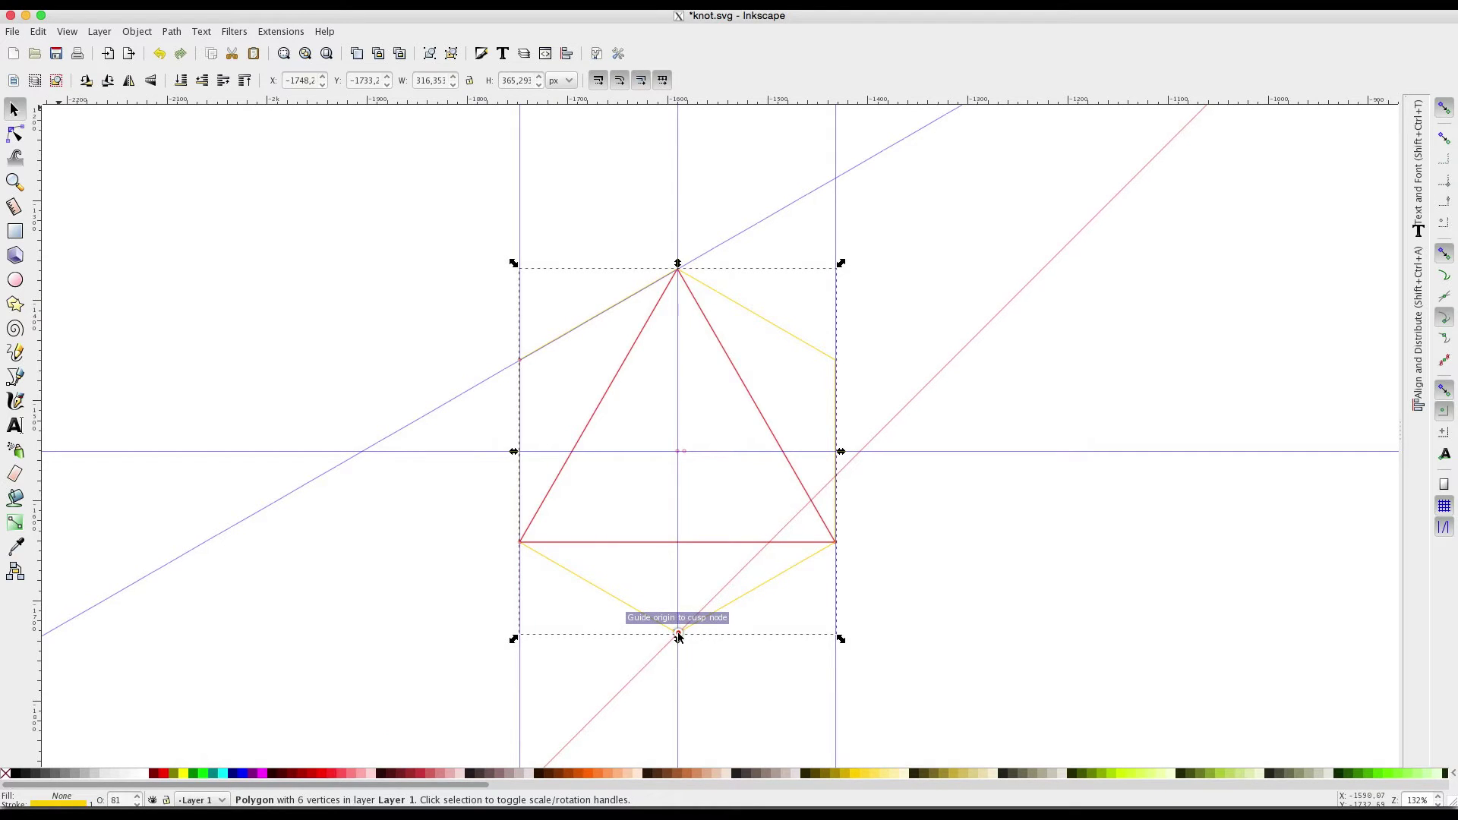
pyautogui.moveTo(876, 434); pyautogui.dragTo(838, 542)
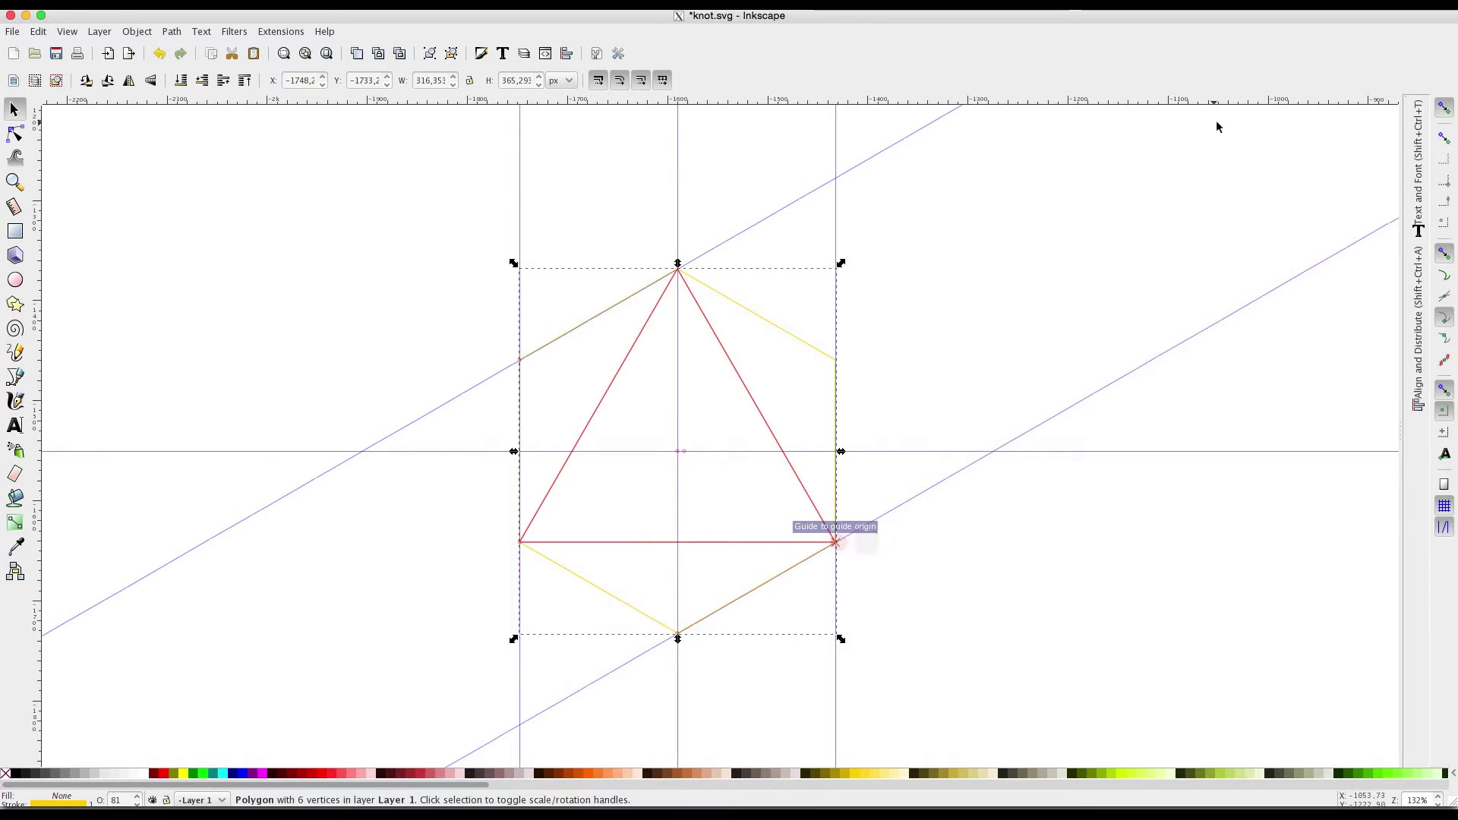
# Add slanted guides at 150 degrees along the hexagon's upper-right and lower-left edges, and delete the yellow hexagon.
pyautogui.moveTo(1379, 114); pyautogui.dragTo(836, 363)
pyautogui.moveTo(690, 218); pyautogui.dragTo(679, 267)
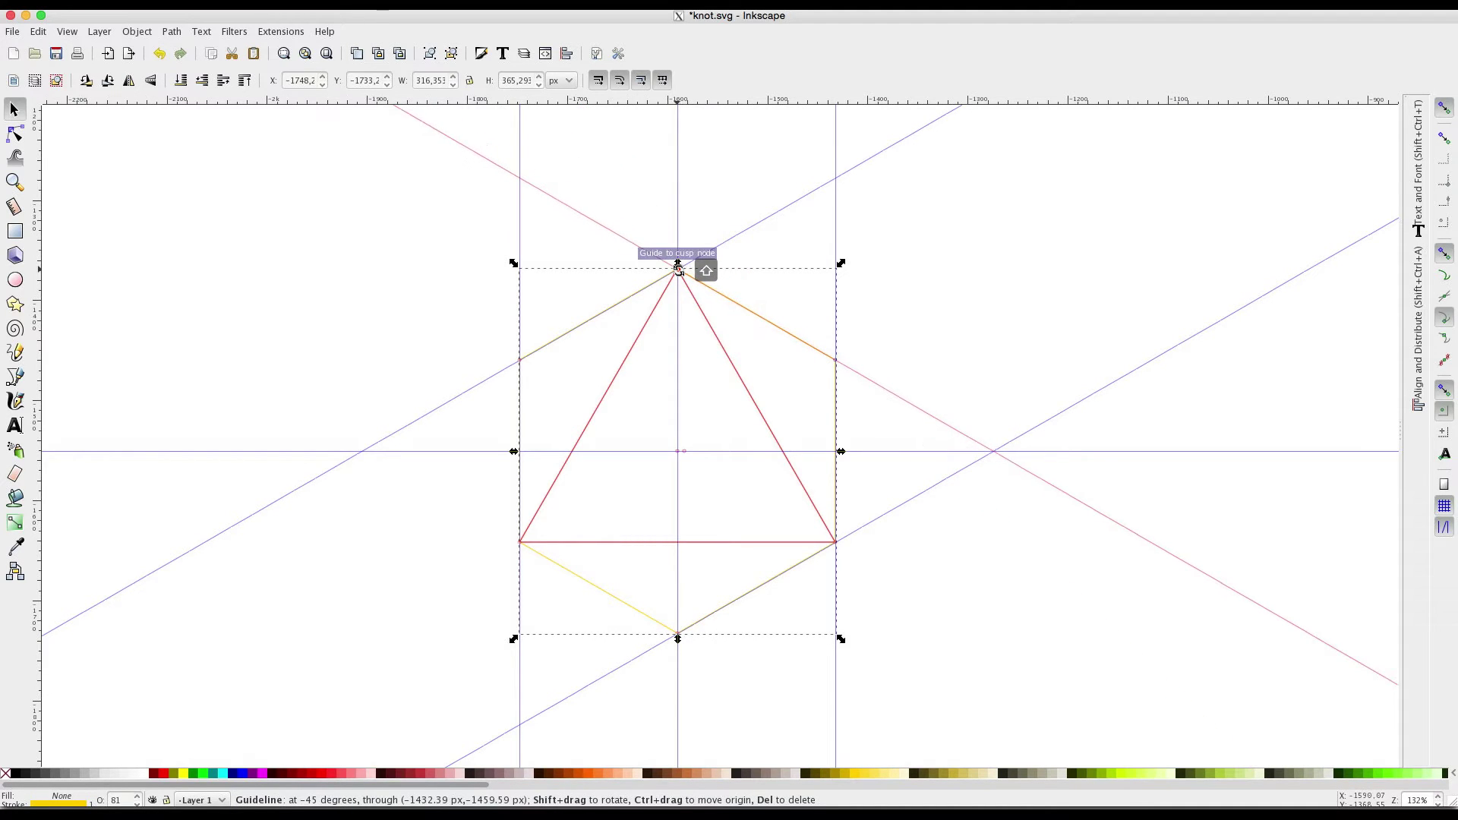
pyautogui.moveTo(1379, 98); pyautogui.dragTo(679, 636)
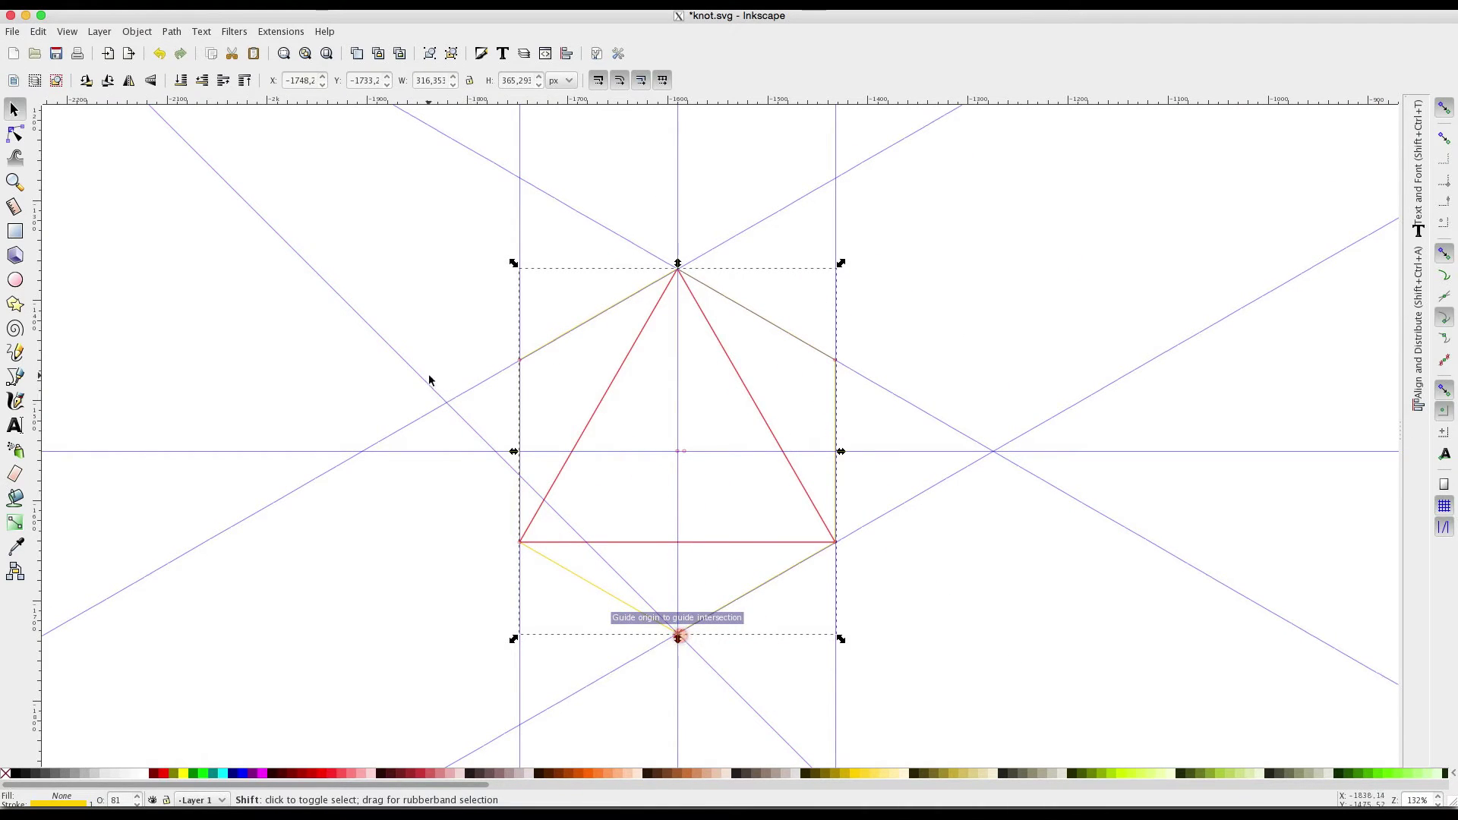
pyautogui.moveTo(437, 420); pyautogui.dragTo(522, 541)
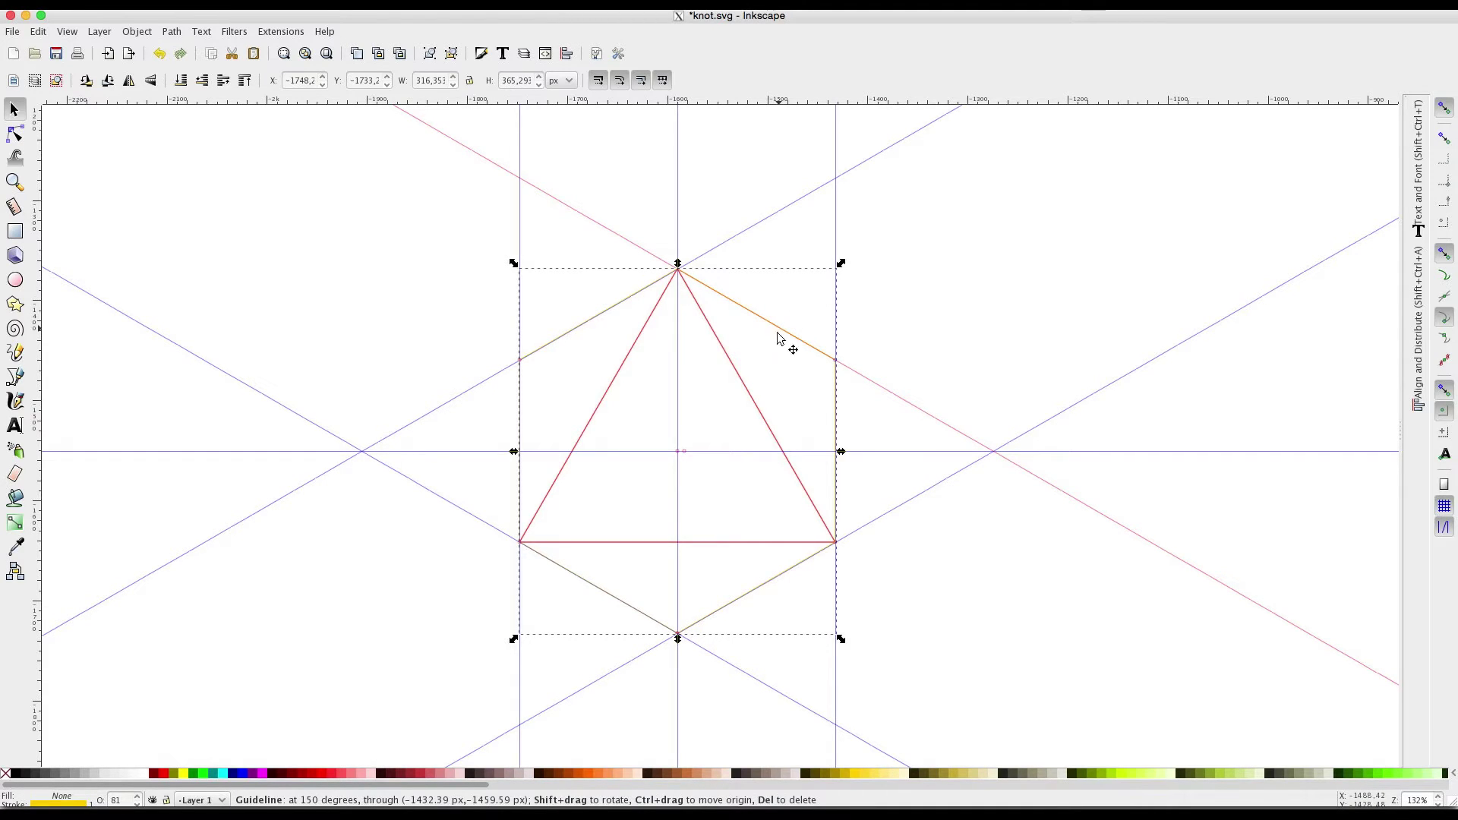
pyautogui.press('BackSpace')
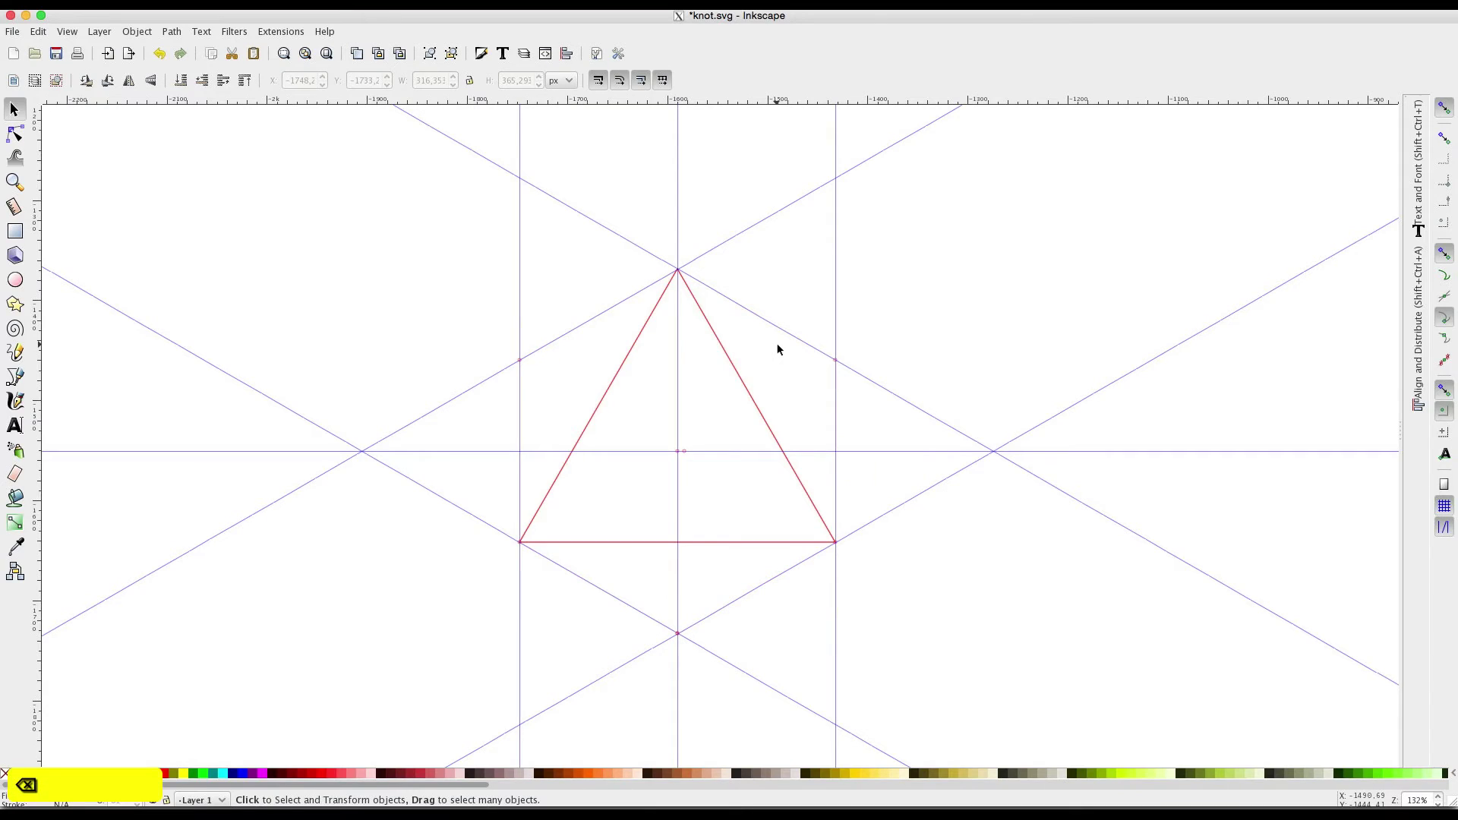
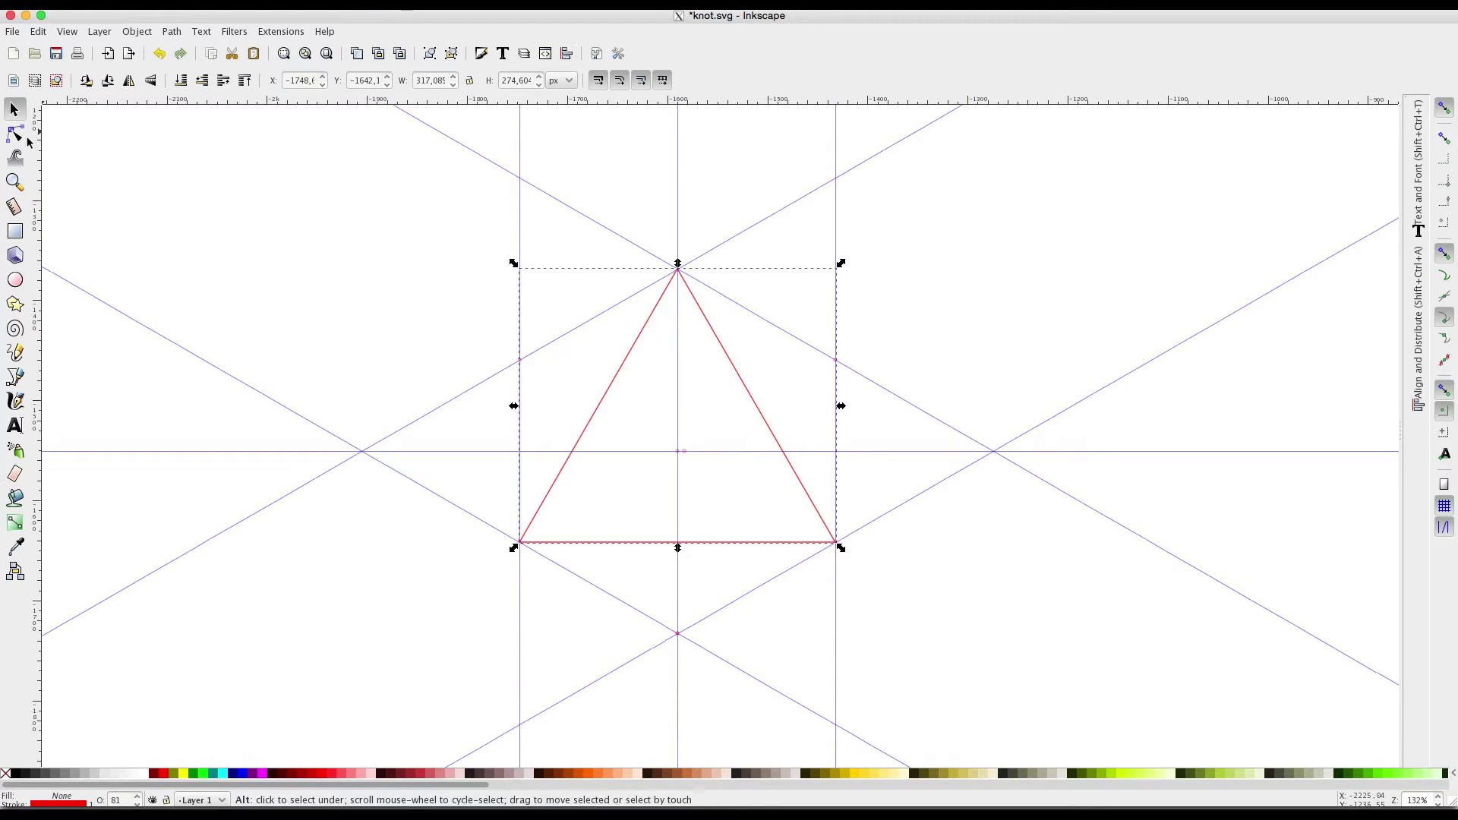
# Make the triangle's apex node smooth and extend its handles horizontally to the two outer vertical guides.
pyautogui.click(15, 135)
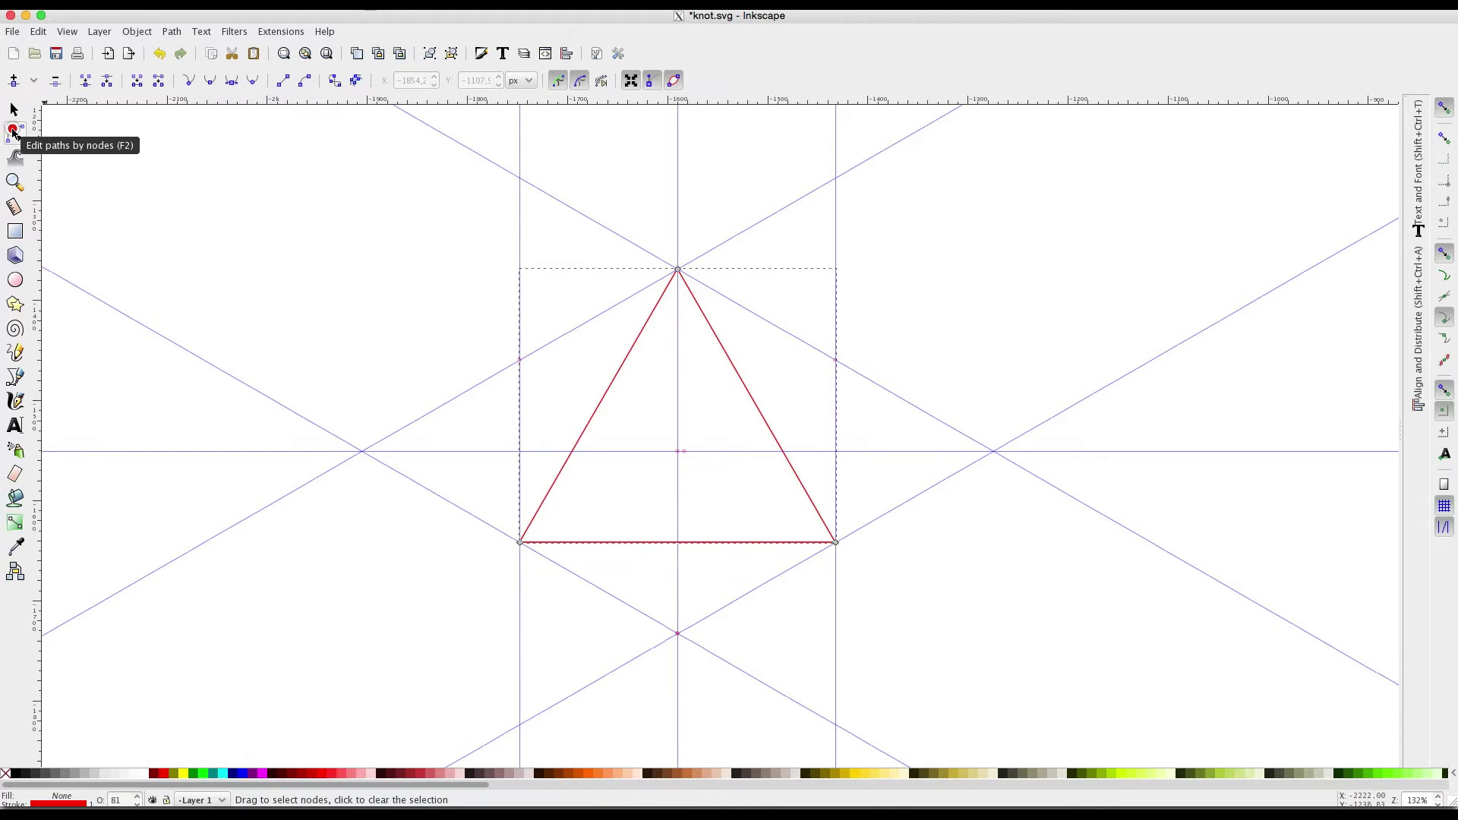
pyautogui.click(678, 270)
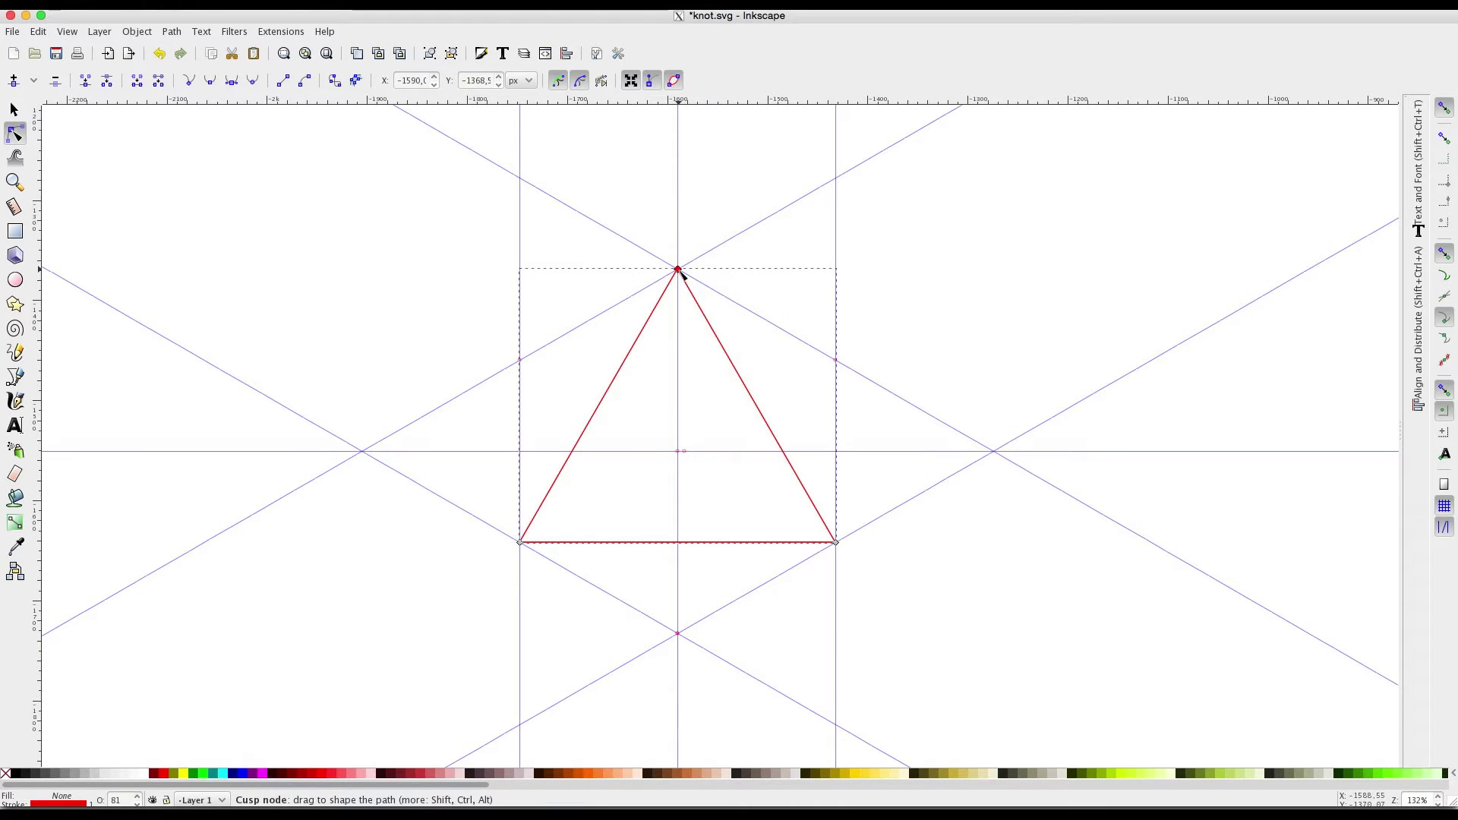
pyautogui.press('ctrl')
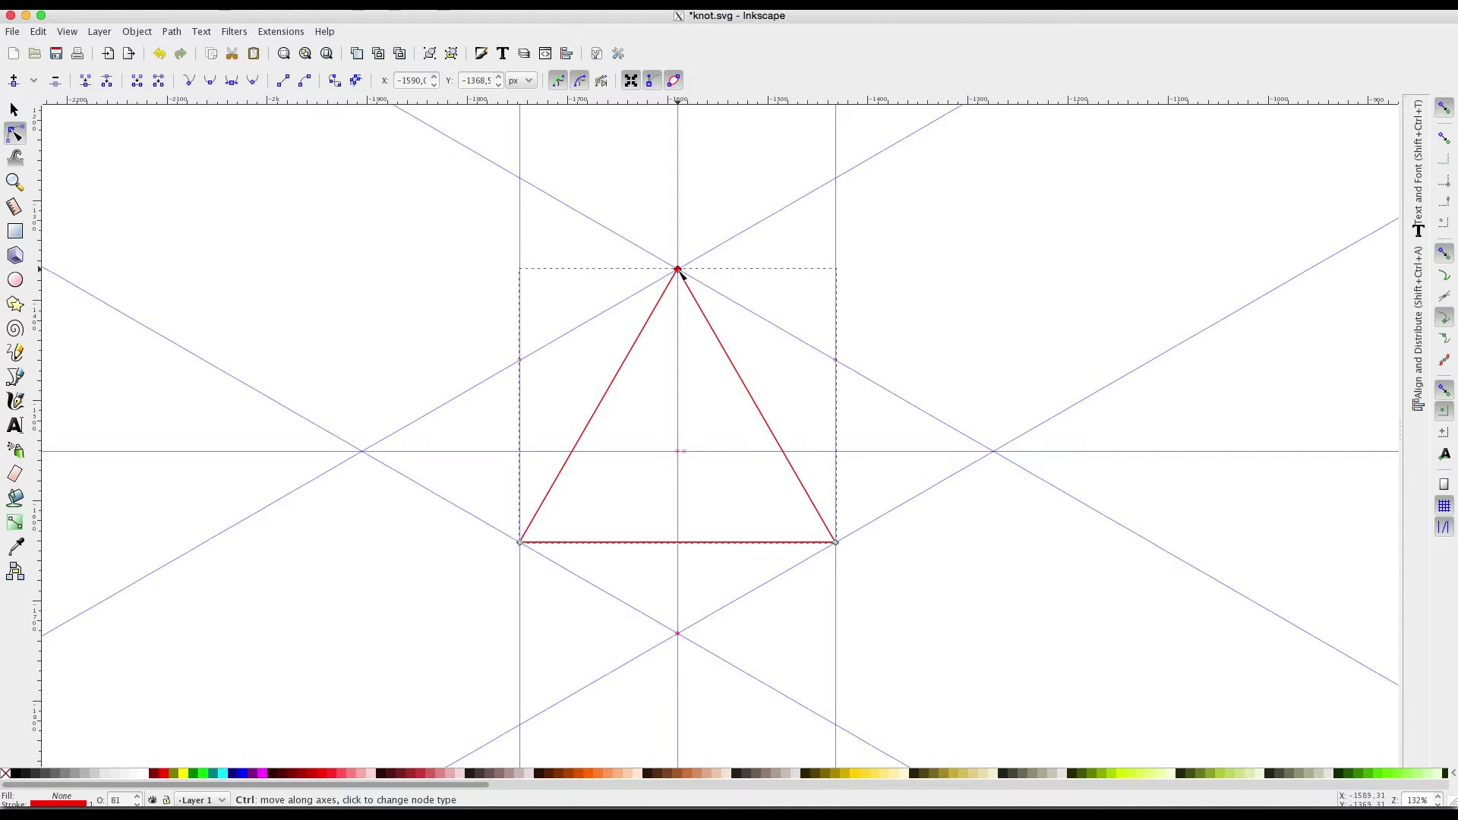
pyautogui.keyDown('ctrl'); pyautogui.click(677, 270); pyautogui.keyUp('ctrl')
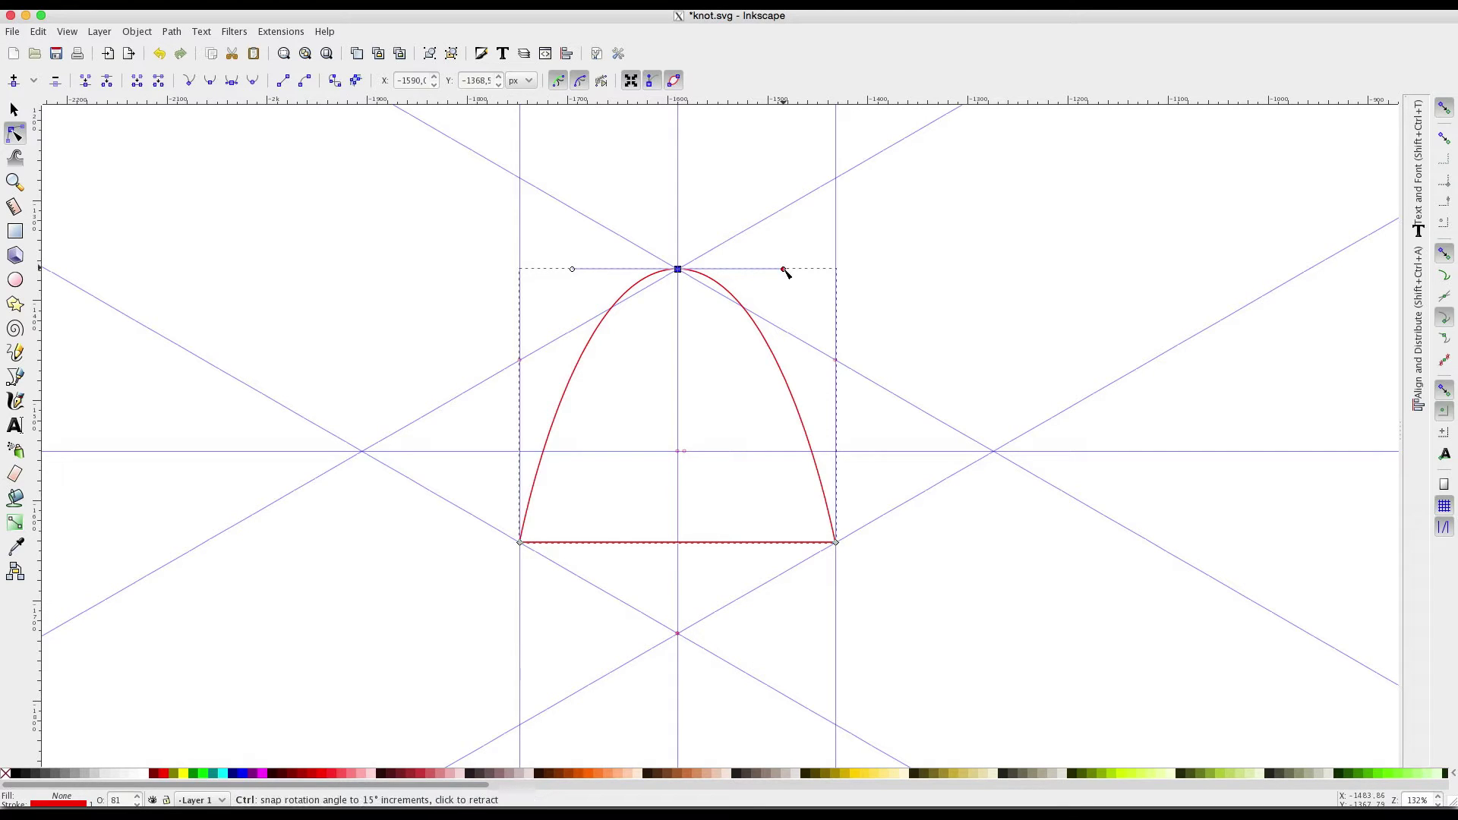
pyautogui.moveTo(784, 271); pyautogui.dragTo(839, 271)
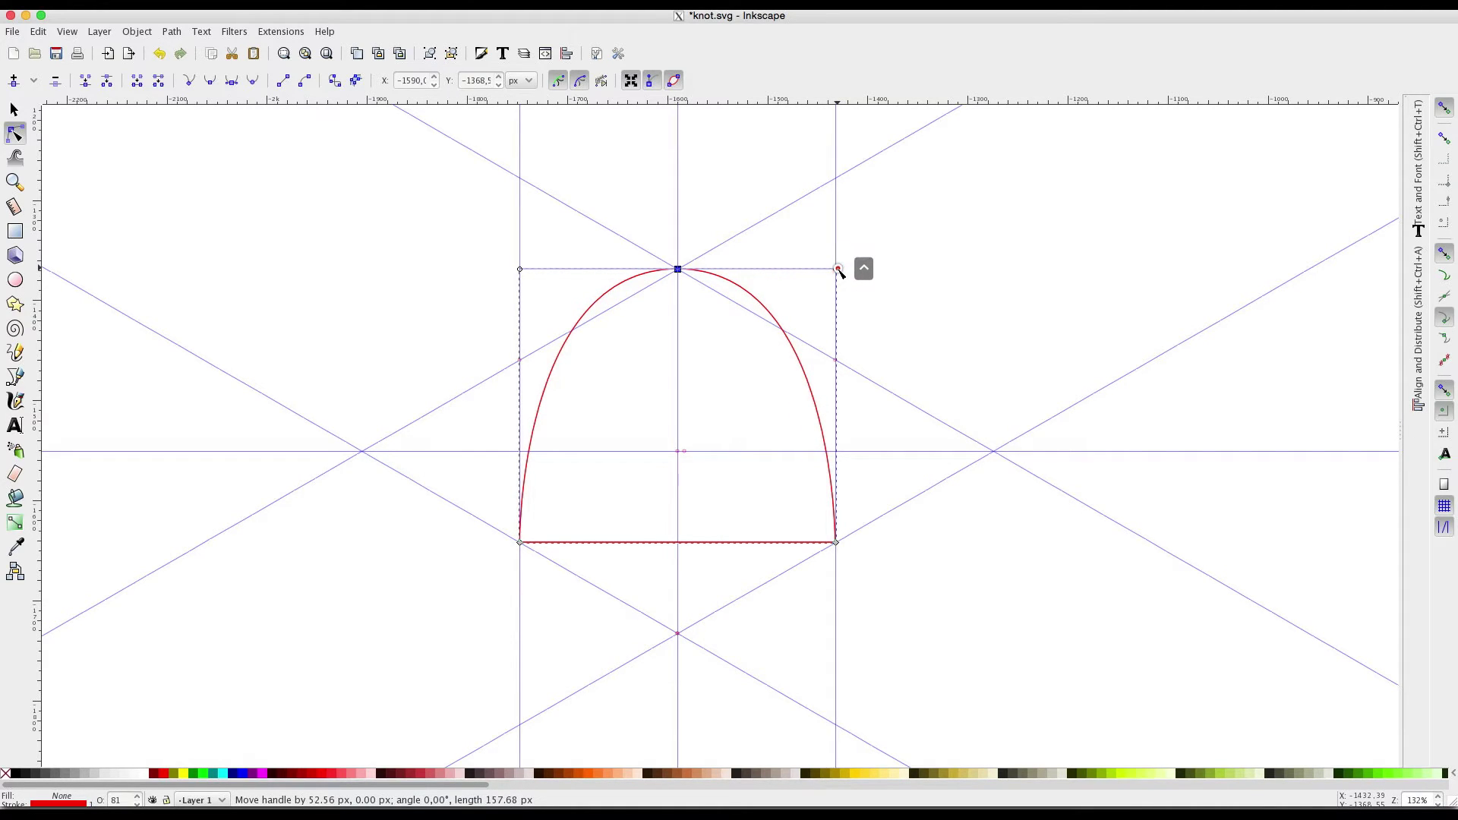
# Swap the apex node's handles across the centre, then make the lower-right node smooth with crossed handles extended to the slanted guides.
pyautogui.moveTo(838, 271); pyautogui.dragTo(521, 268)
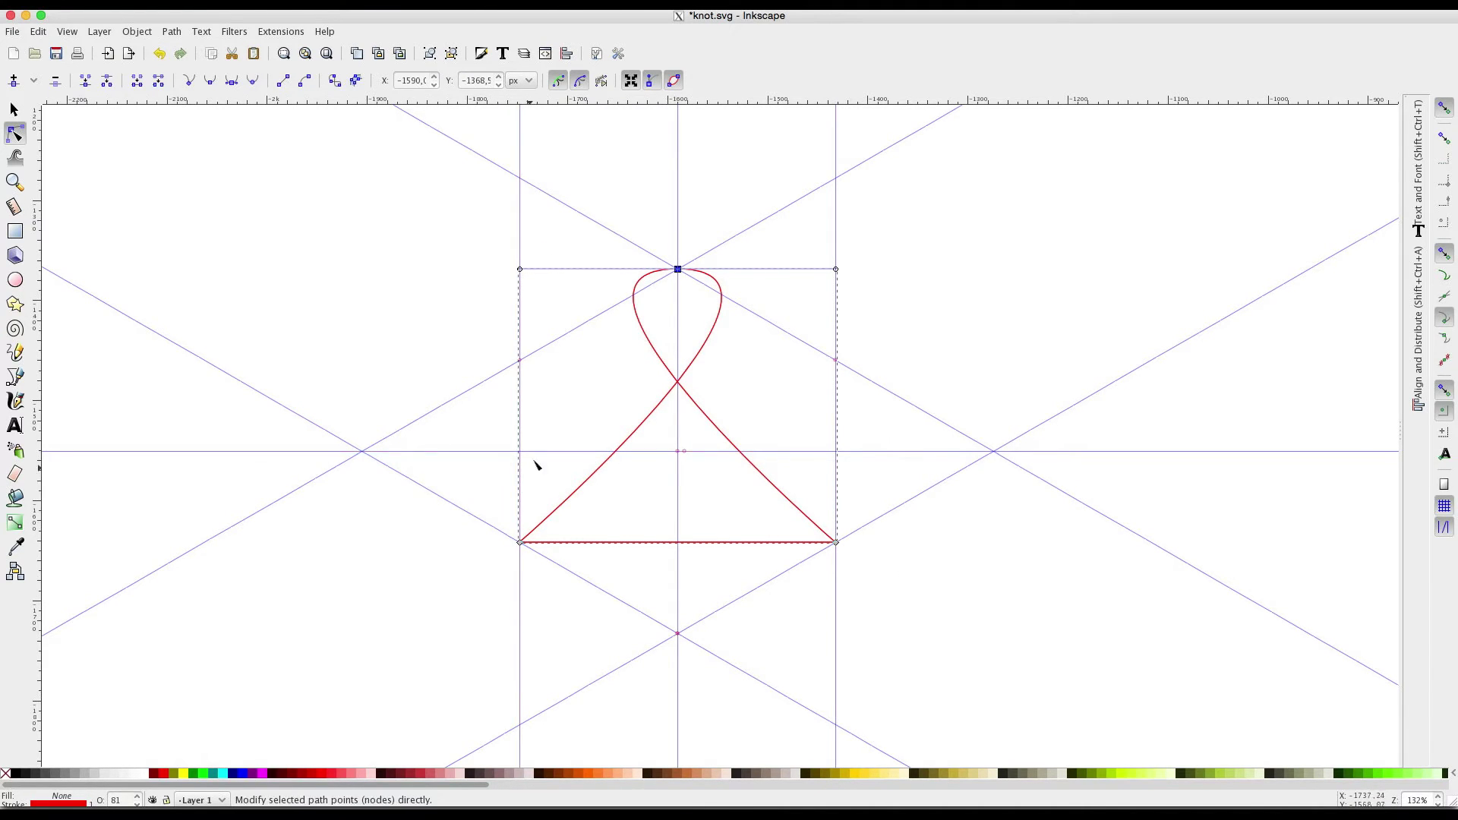
pyautogui.click(836, 543)
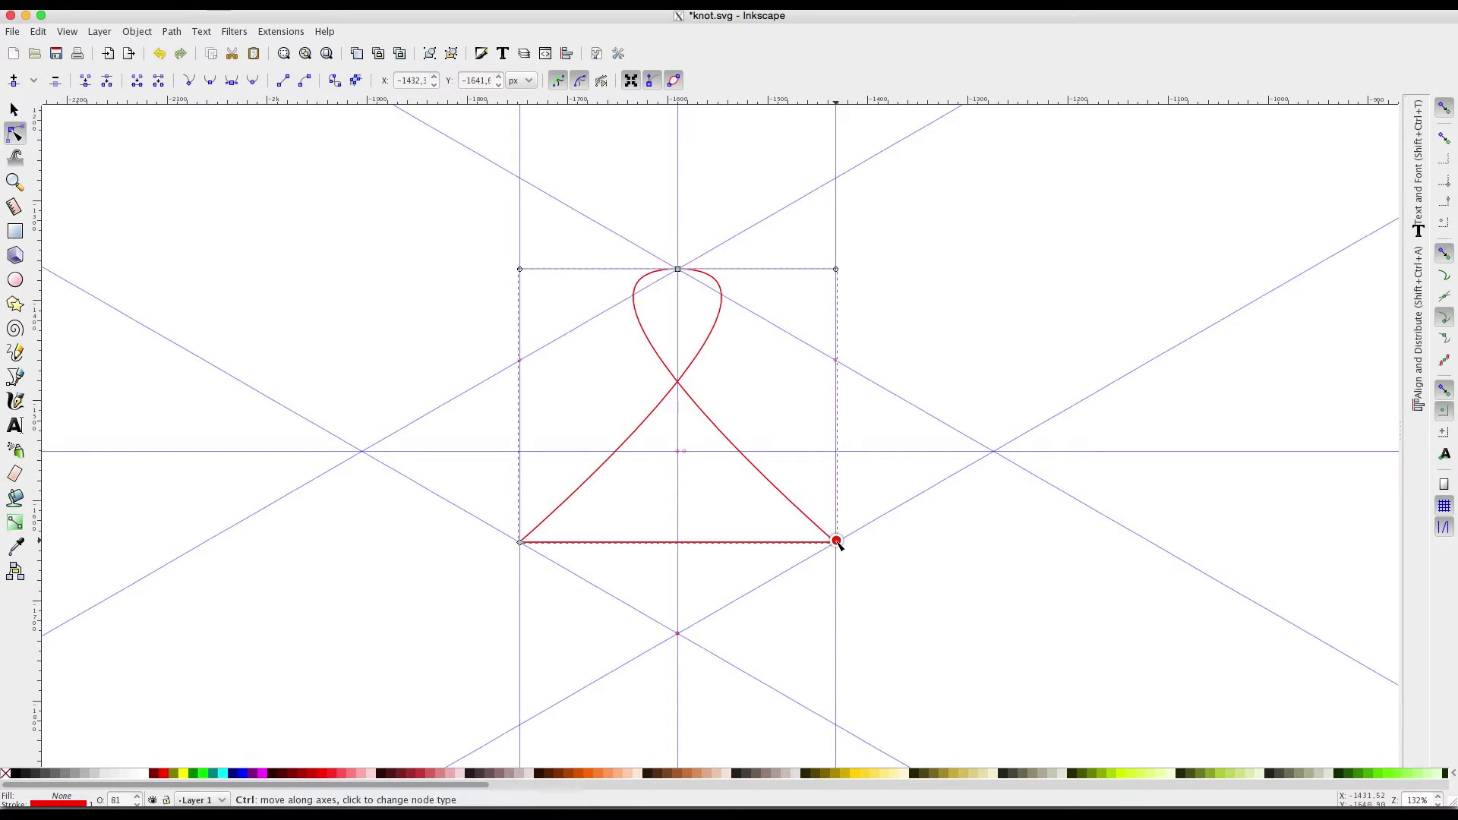
pyautogui.keyDown('ctrl'); pyautogui.click(836, 543); pyautogui.keyUp('ctrl')
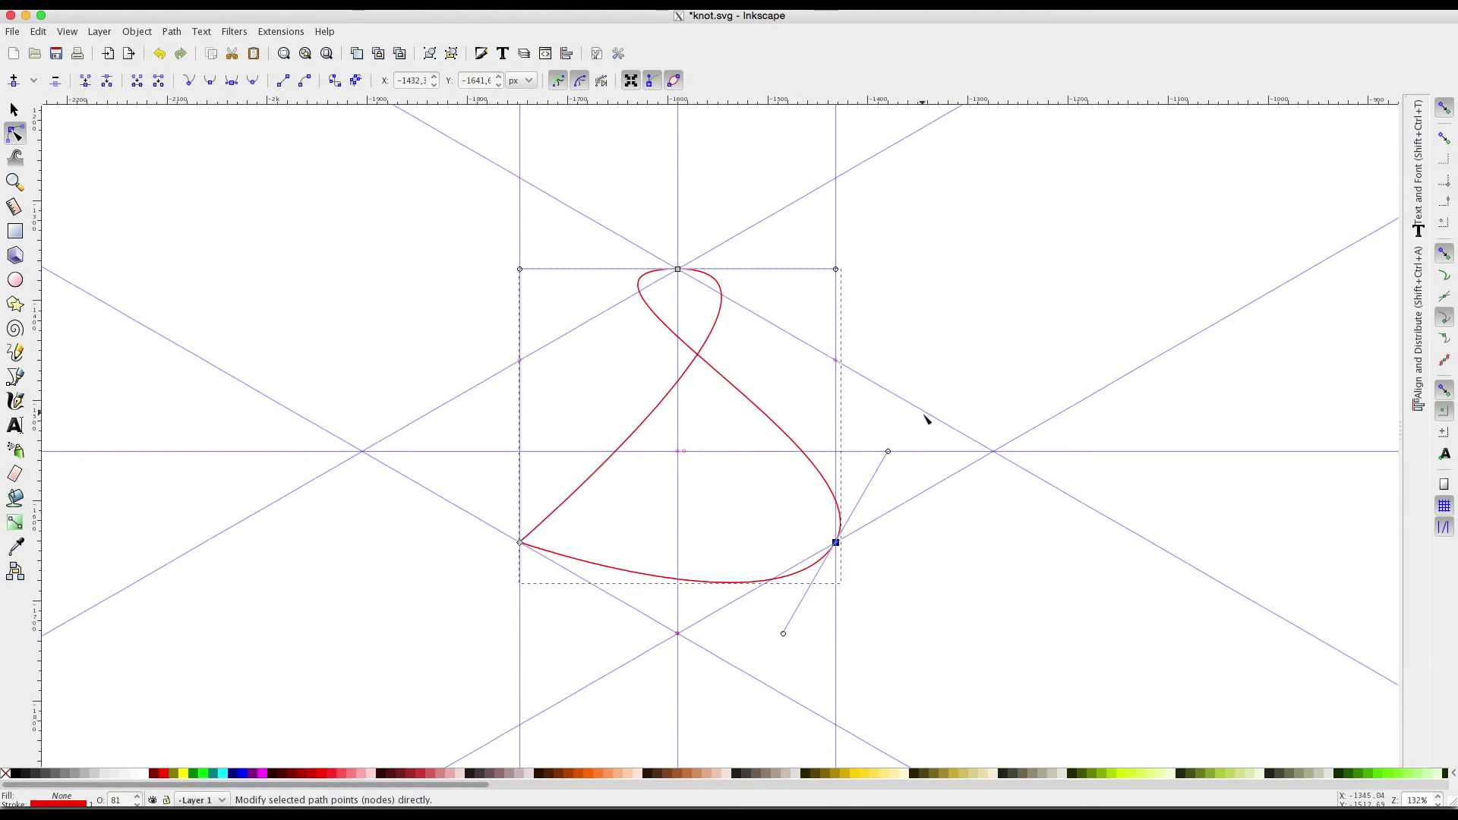
pyautogui.moveTo(887, 451); pyautogui.dragTo(756, 679)
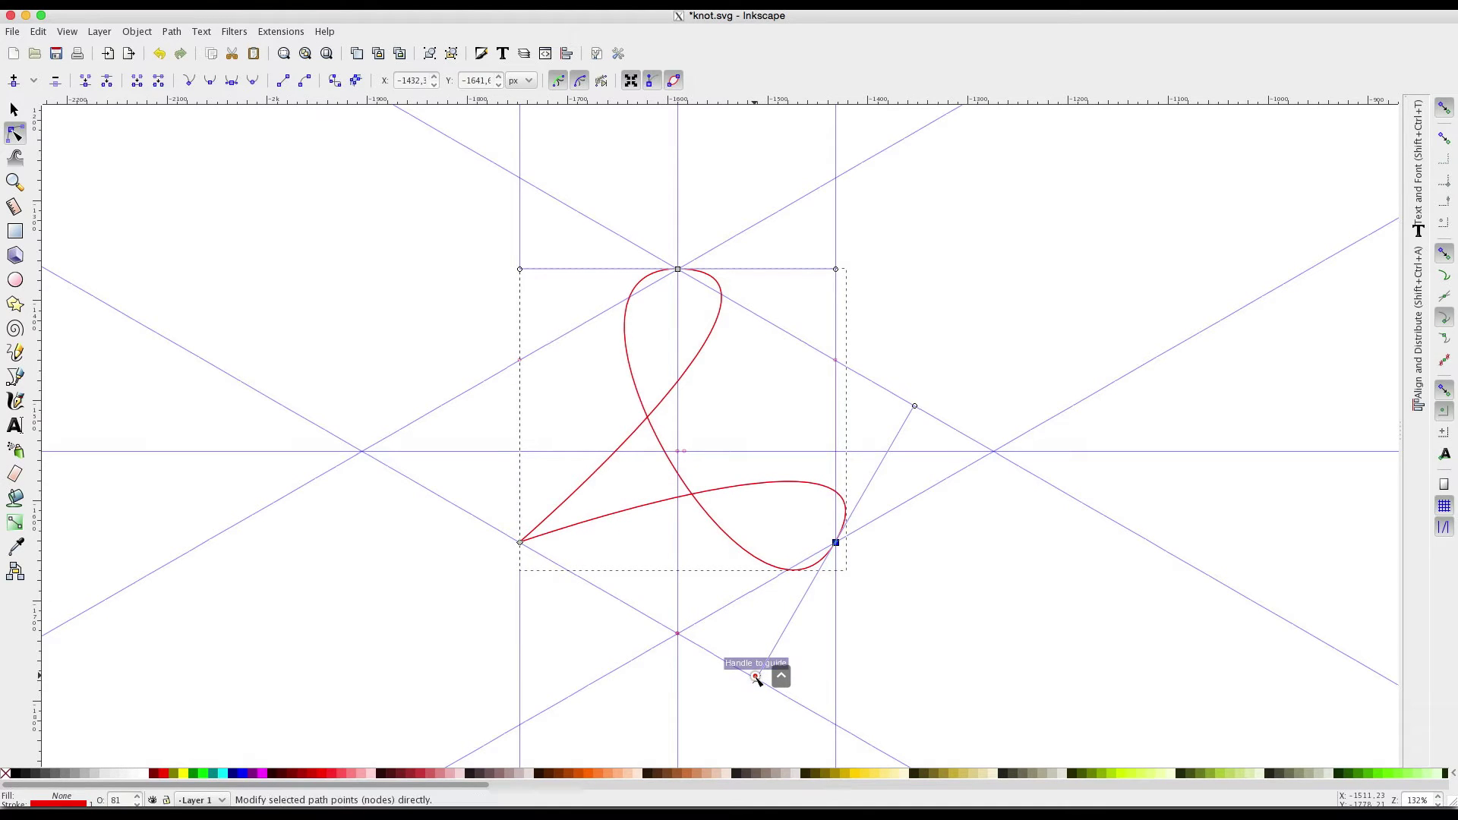
# Make the lower-left node smooth and swap its handles, extending them to the slanted guides to complete the third loop.
pyautogui.keyDown('ctrl'); pyautogui.click(520, 543); pyautogui.keyUp('ctrl')
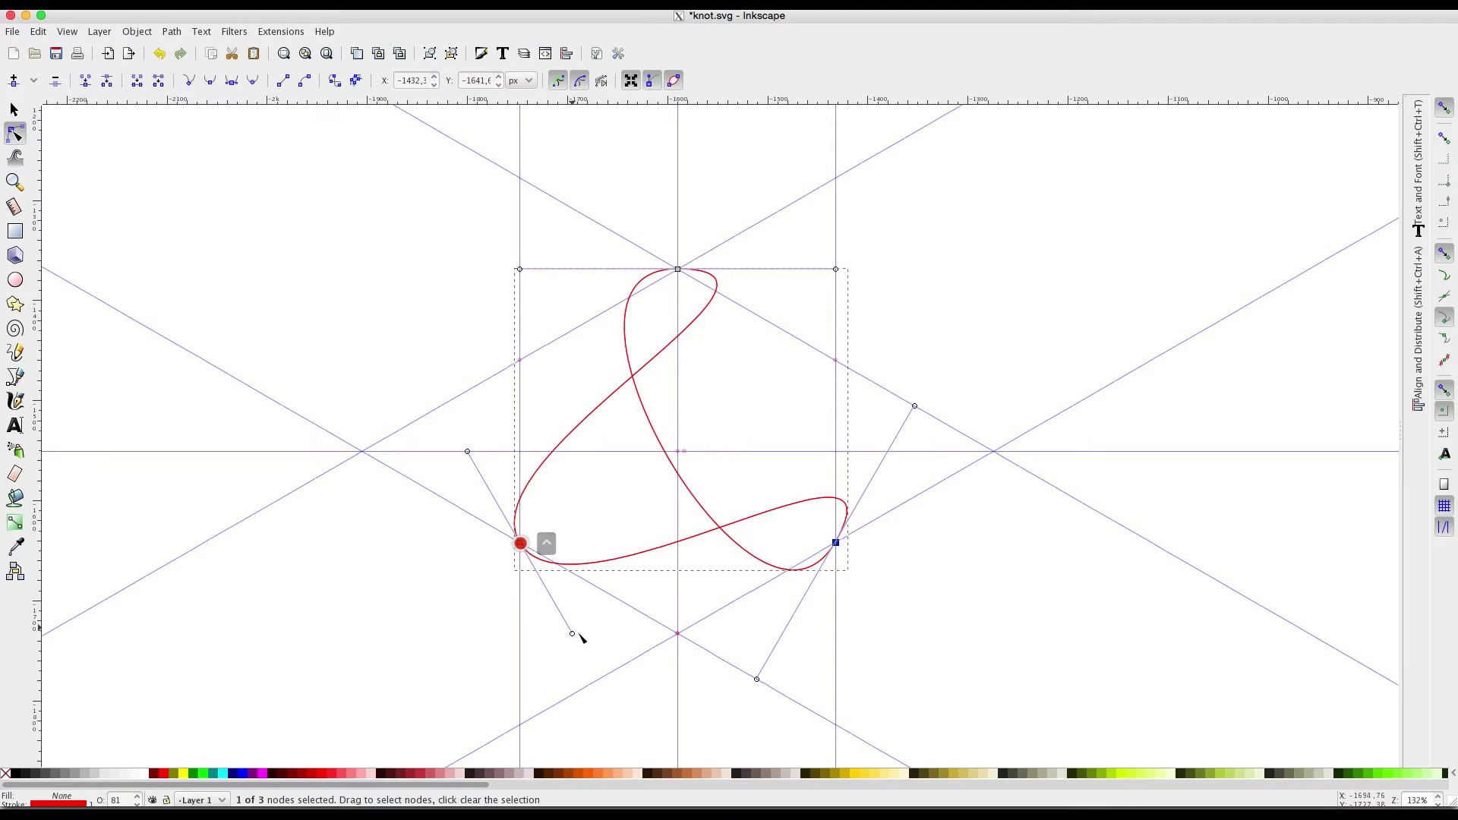
pyautogui.moveTo(570, 632); pyautogui.dragTo(443, 408)
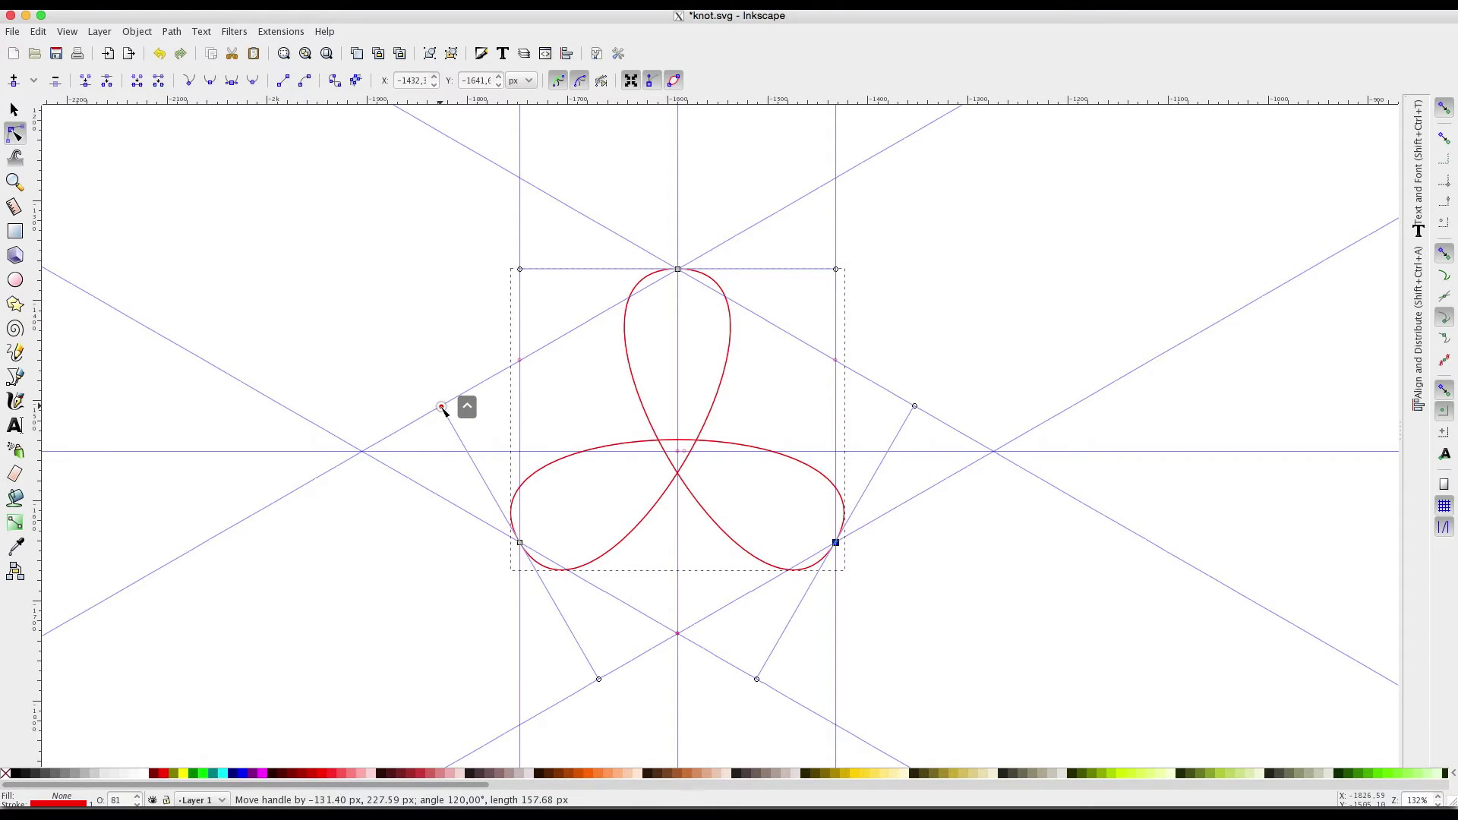
pyautogui.moveTo(443, 409); pyautogui.dragTo(443, 409)
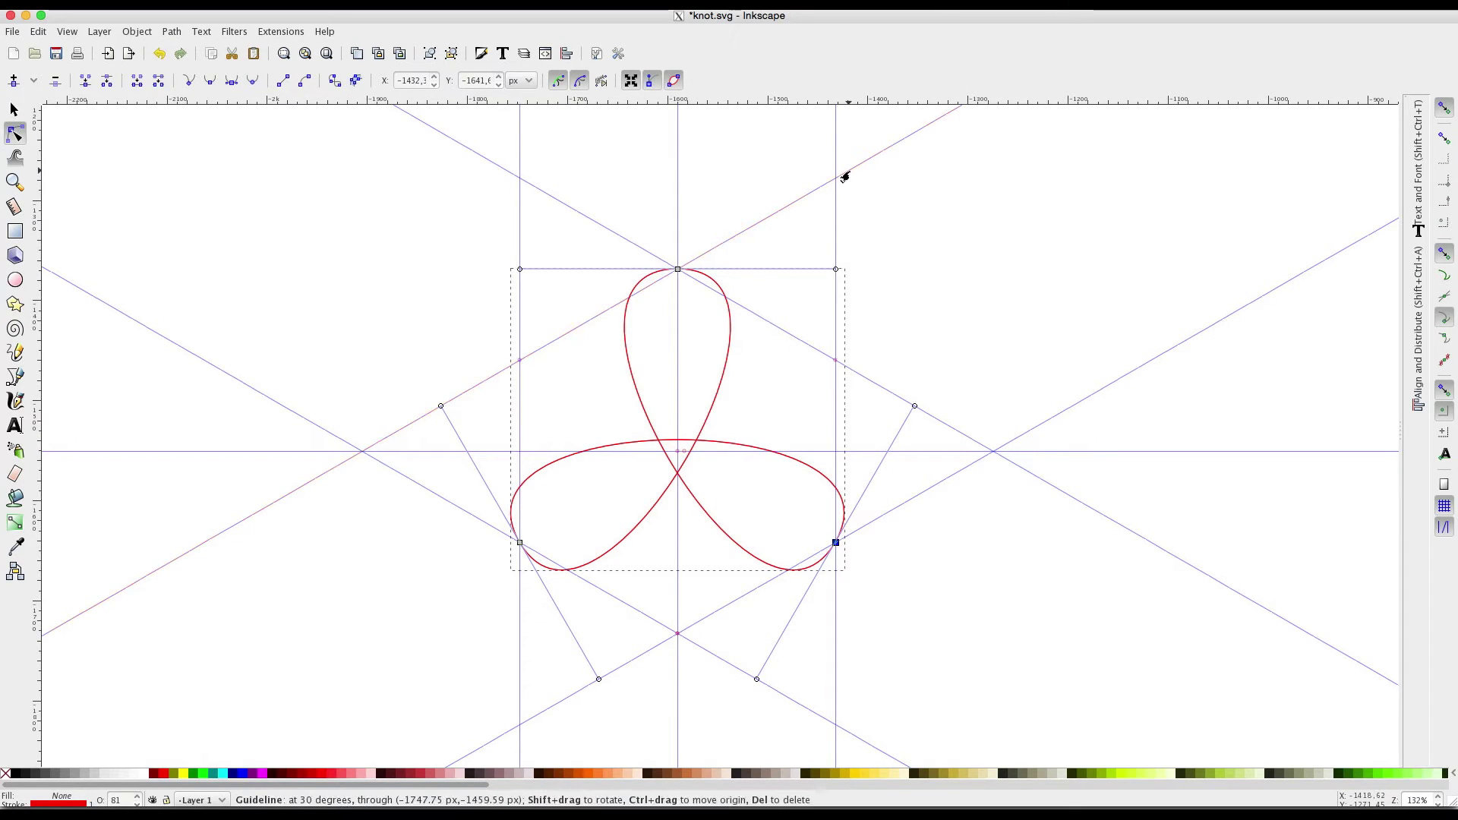
# Delete the four slanted guides and the two outer vertical guides, keeping the central vertical and horizontal ones.
pyautogui.press('BackSpace')
pyautogui.press('BackSpace')
pyautogui.press('BackSpace')
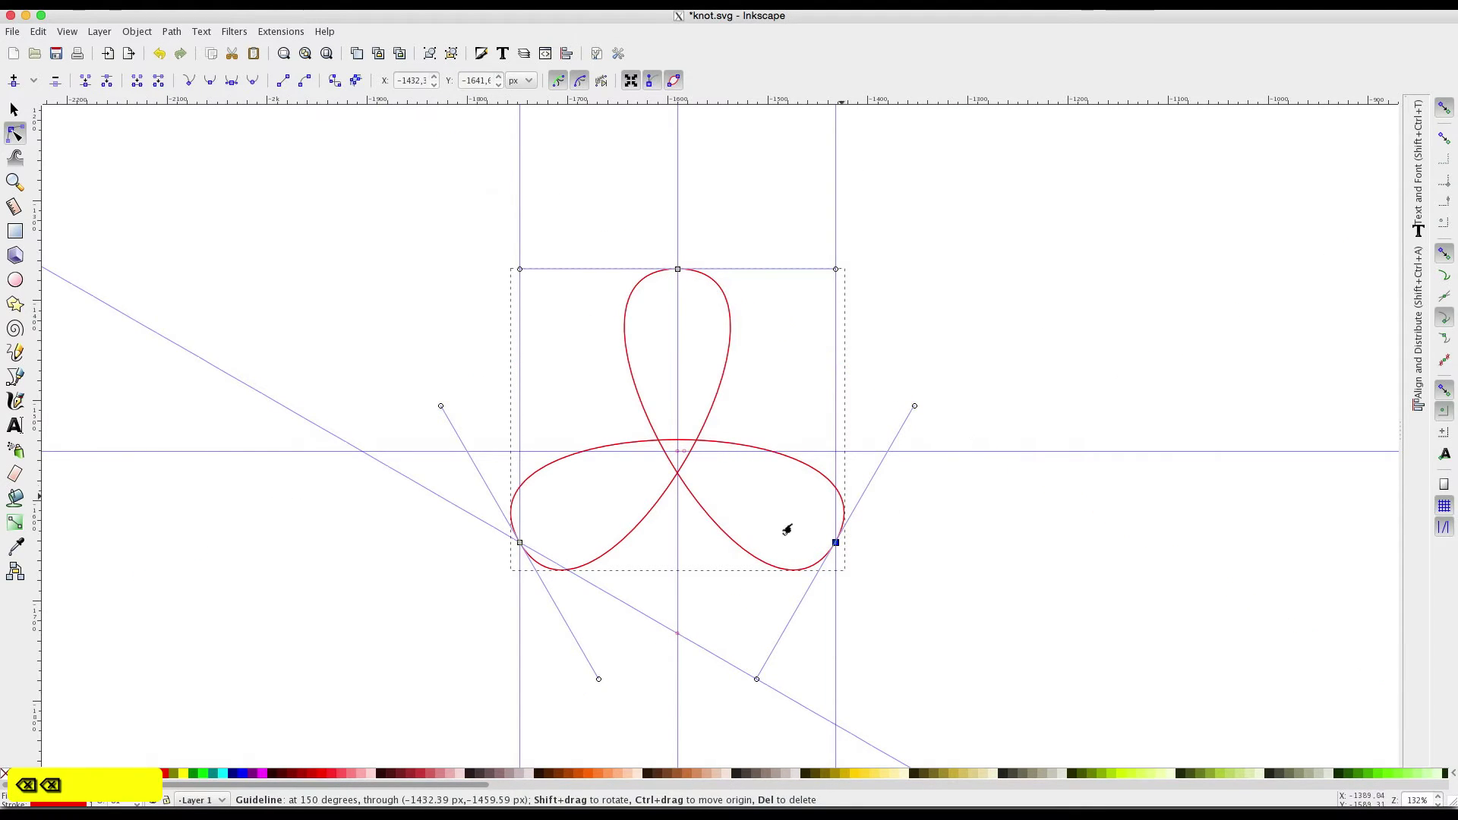
pyautogui.press('BackSpace')
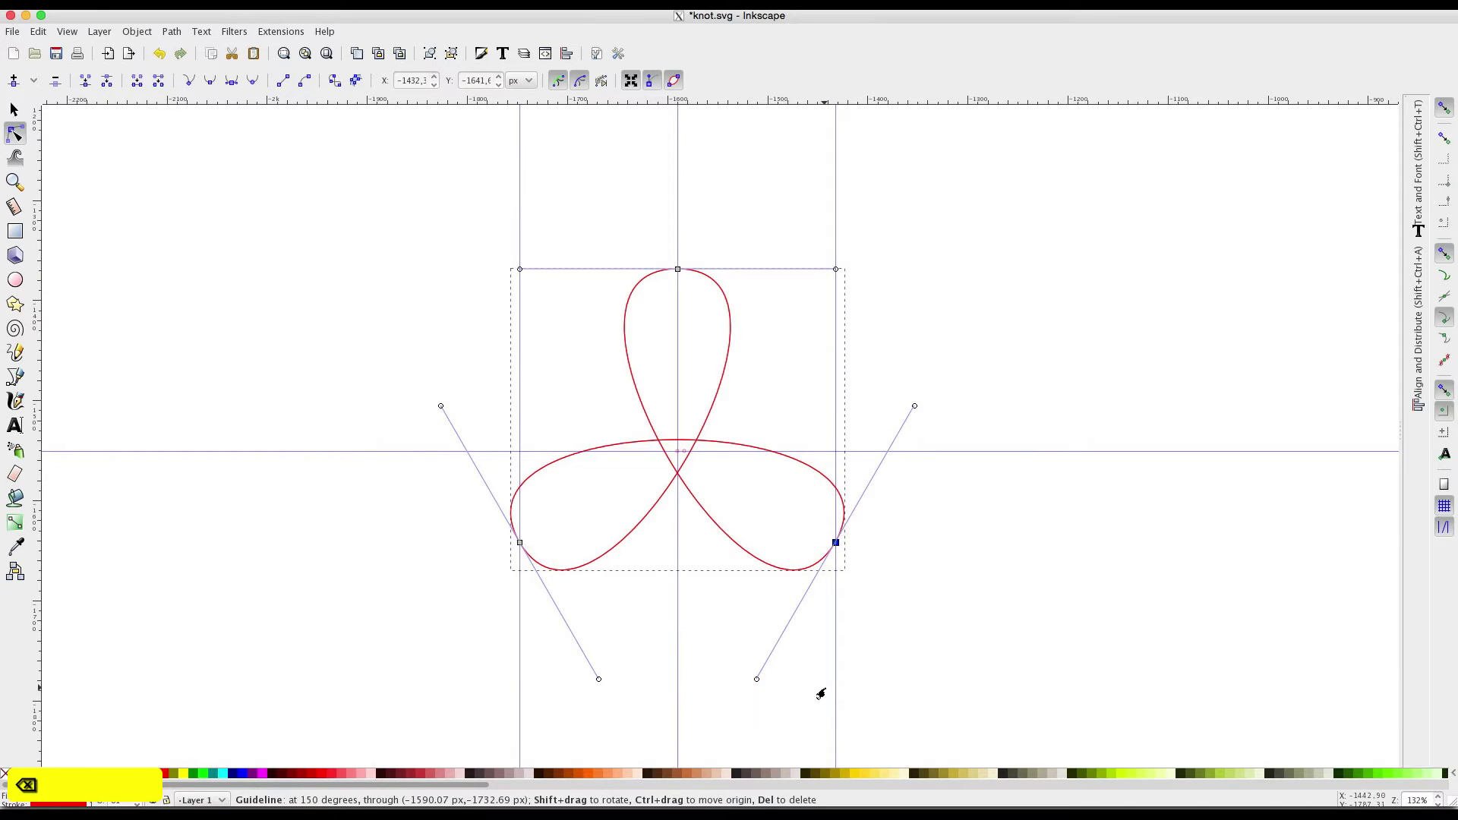
pyautogui.press('BackSpace')
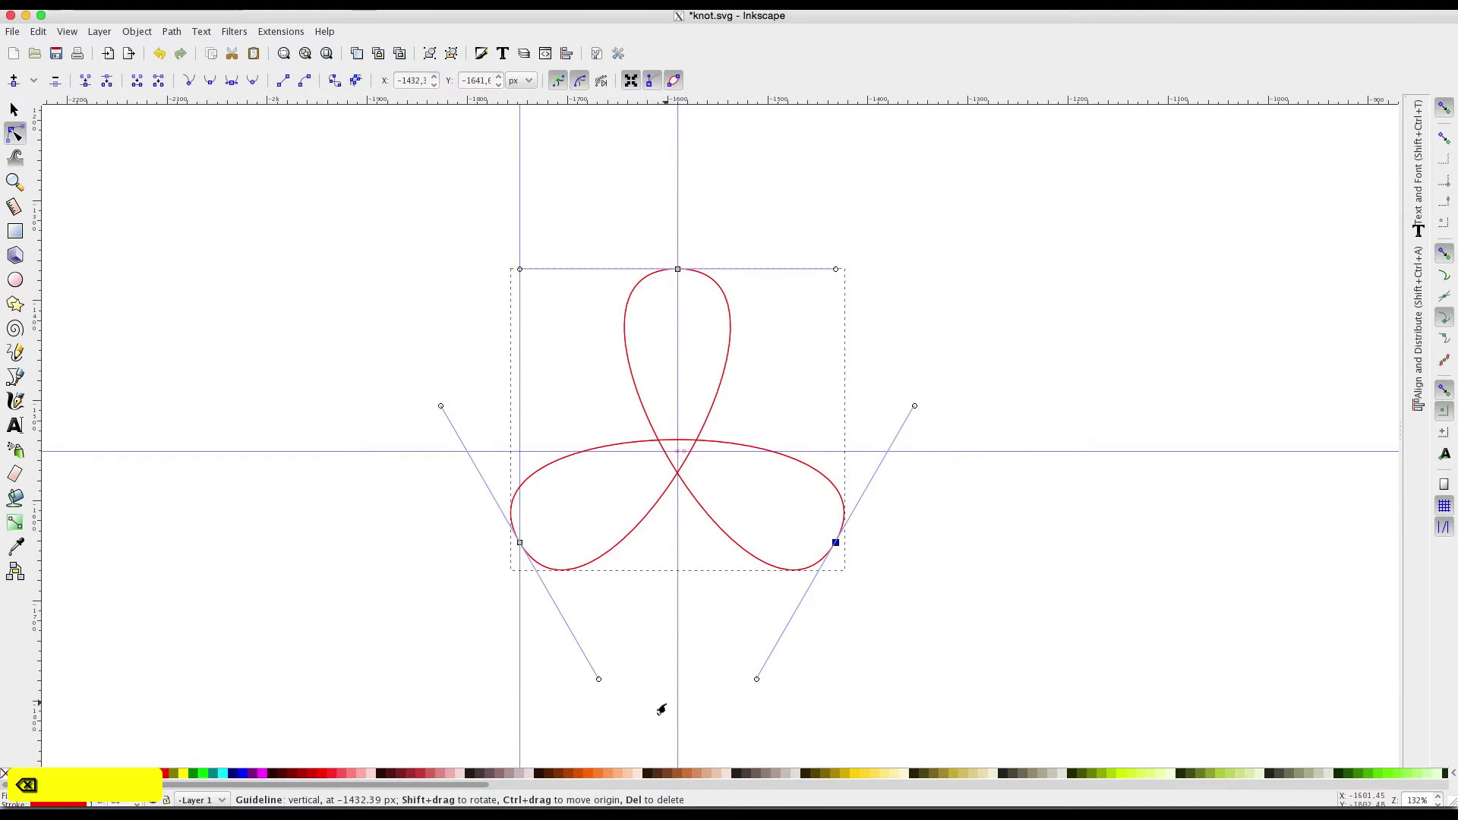
pyautogui.press('BackSpace')
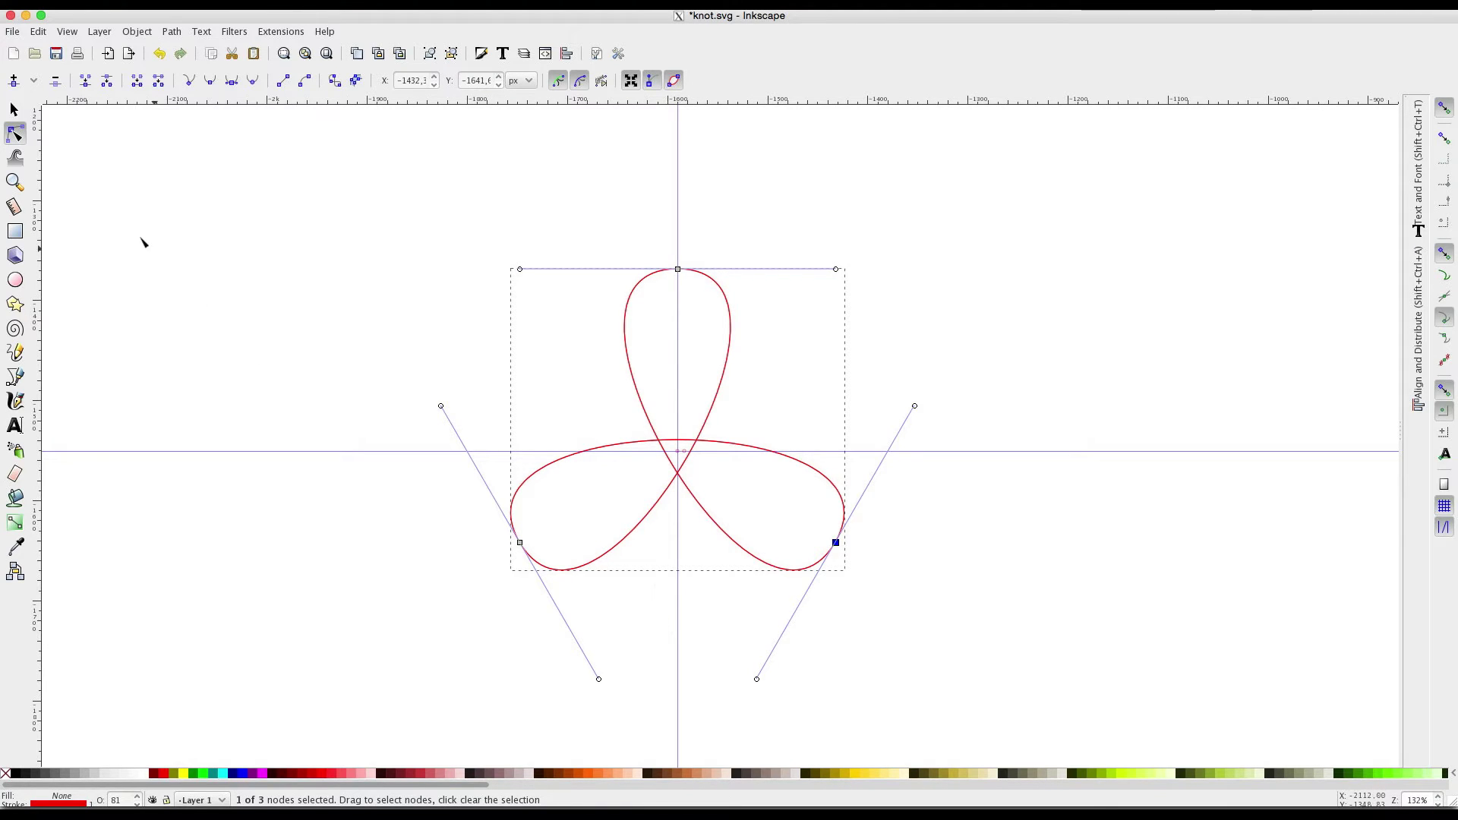
# Select the knot path as an object and set its stroke width to 30 px.
pyautogui.press('s')
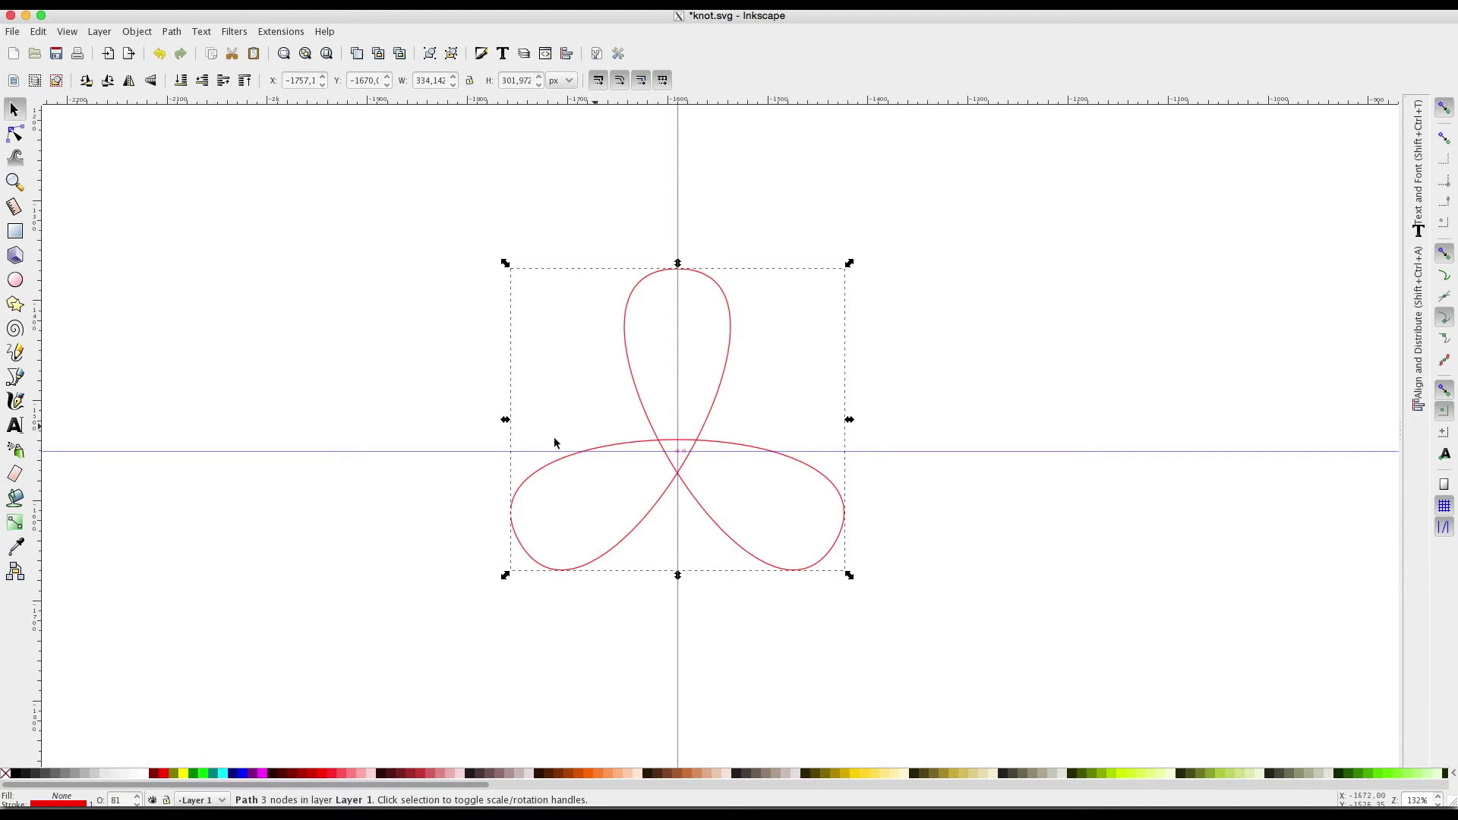
pyautogui.click(481, 54)
pyautogui.moveTo(174, 20); pyautogui.dragTo(1176, 162)
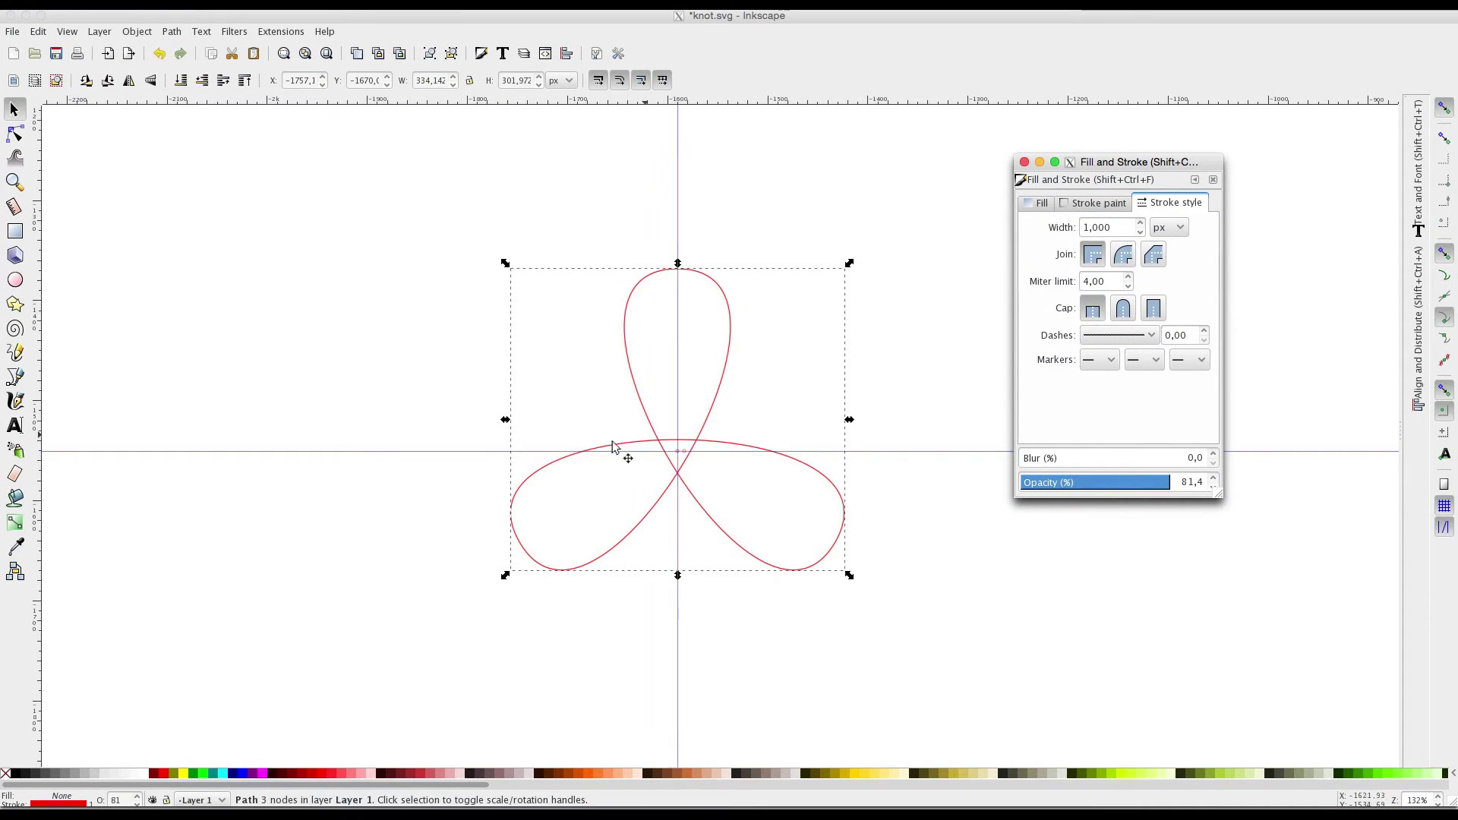
pyautogui.moveTo(1122, 222); pyautogui.dragTo(1054, 226)
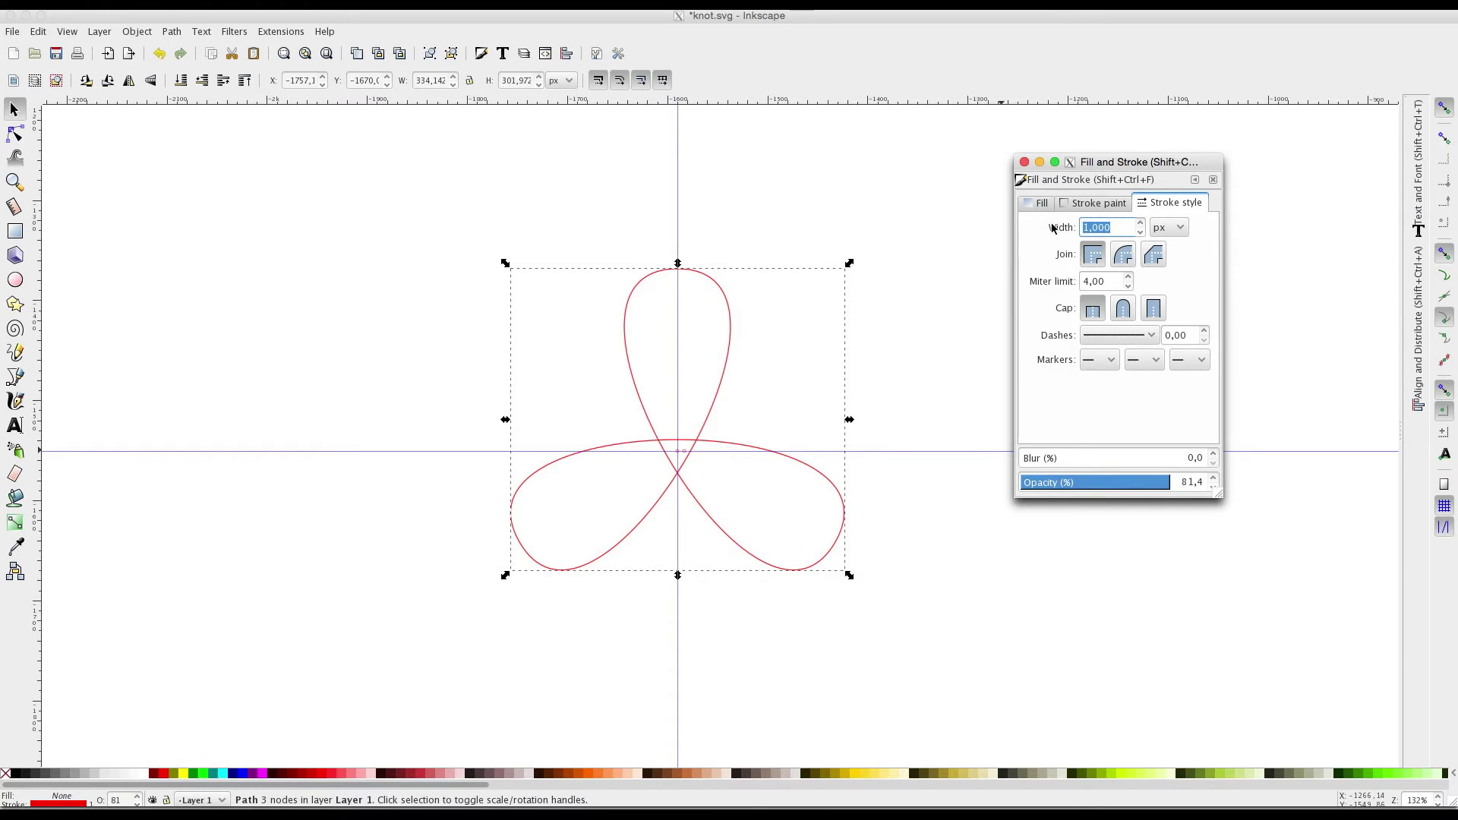
pyautogui.write('30')
pyautogui.press('Return')
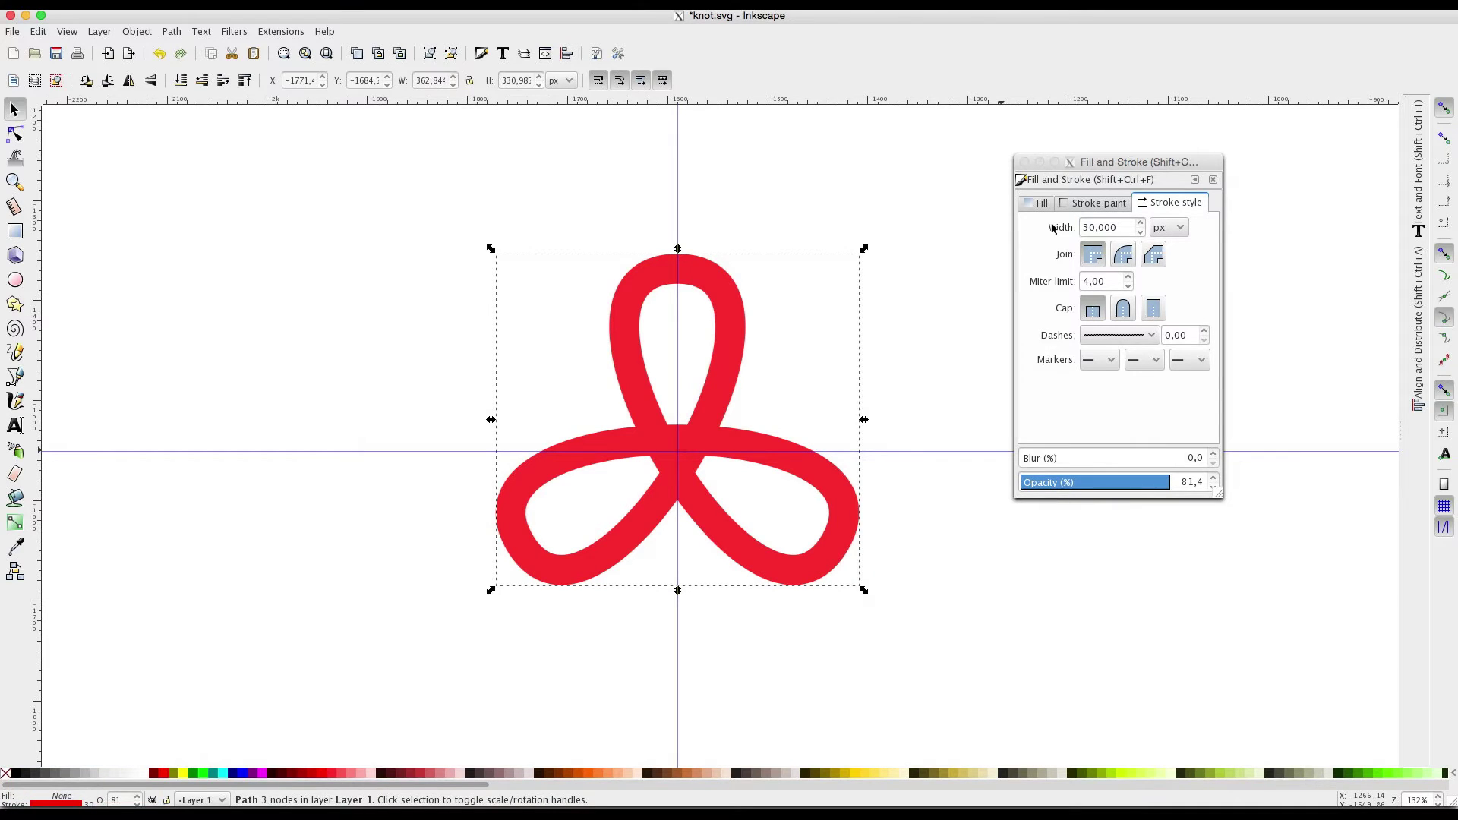
# Reduce the knot's stroke width to 20 px.
pyautogui.click(1124, 229)
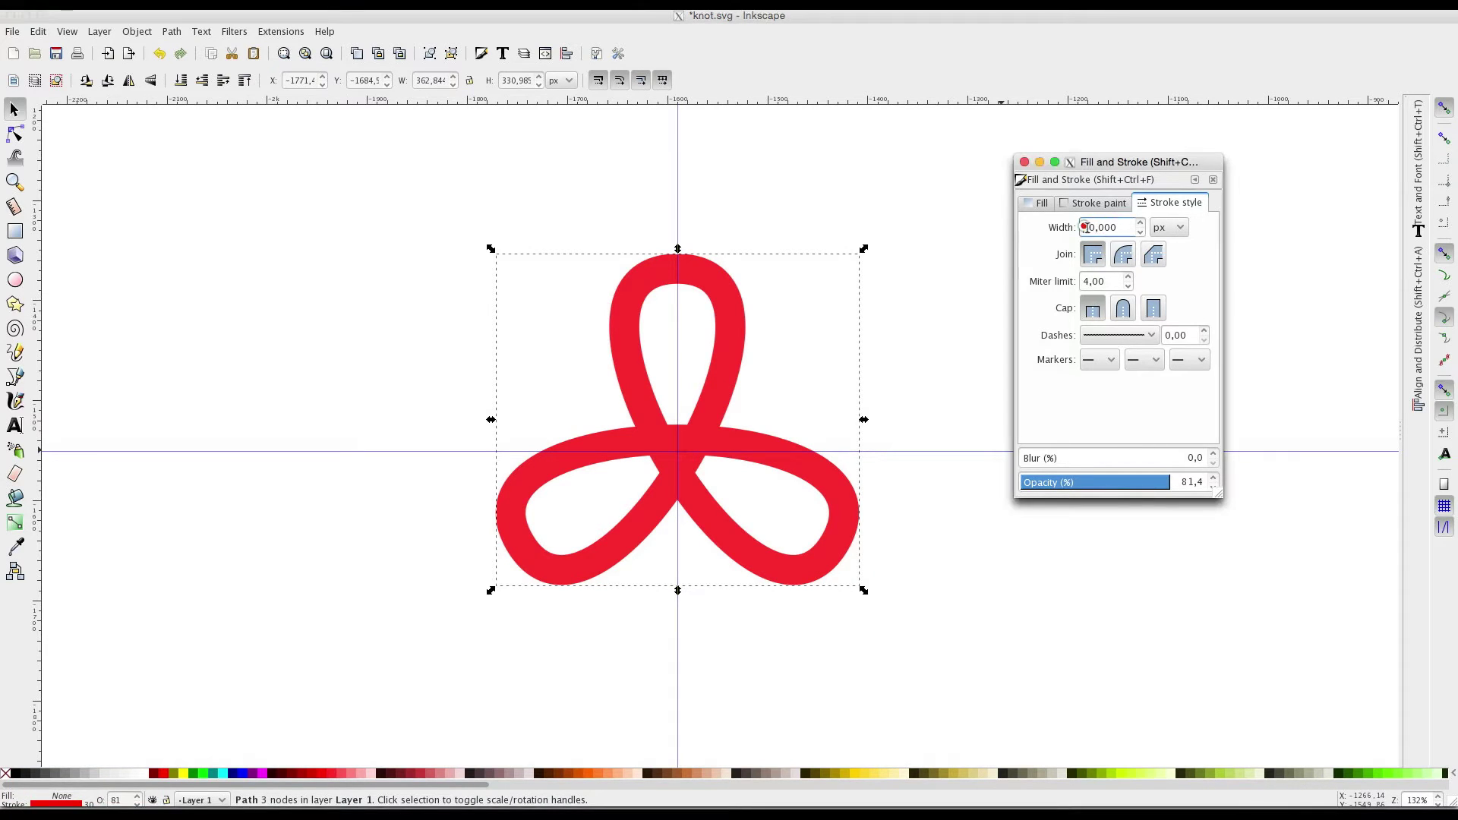
pyautogui.moveTo(1126, 228); pyautogui.dragTo(1069, 229)
pyautogui.write('20')
pyautogui.press('Return')
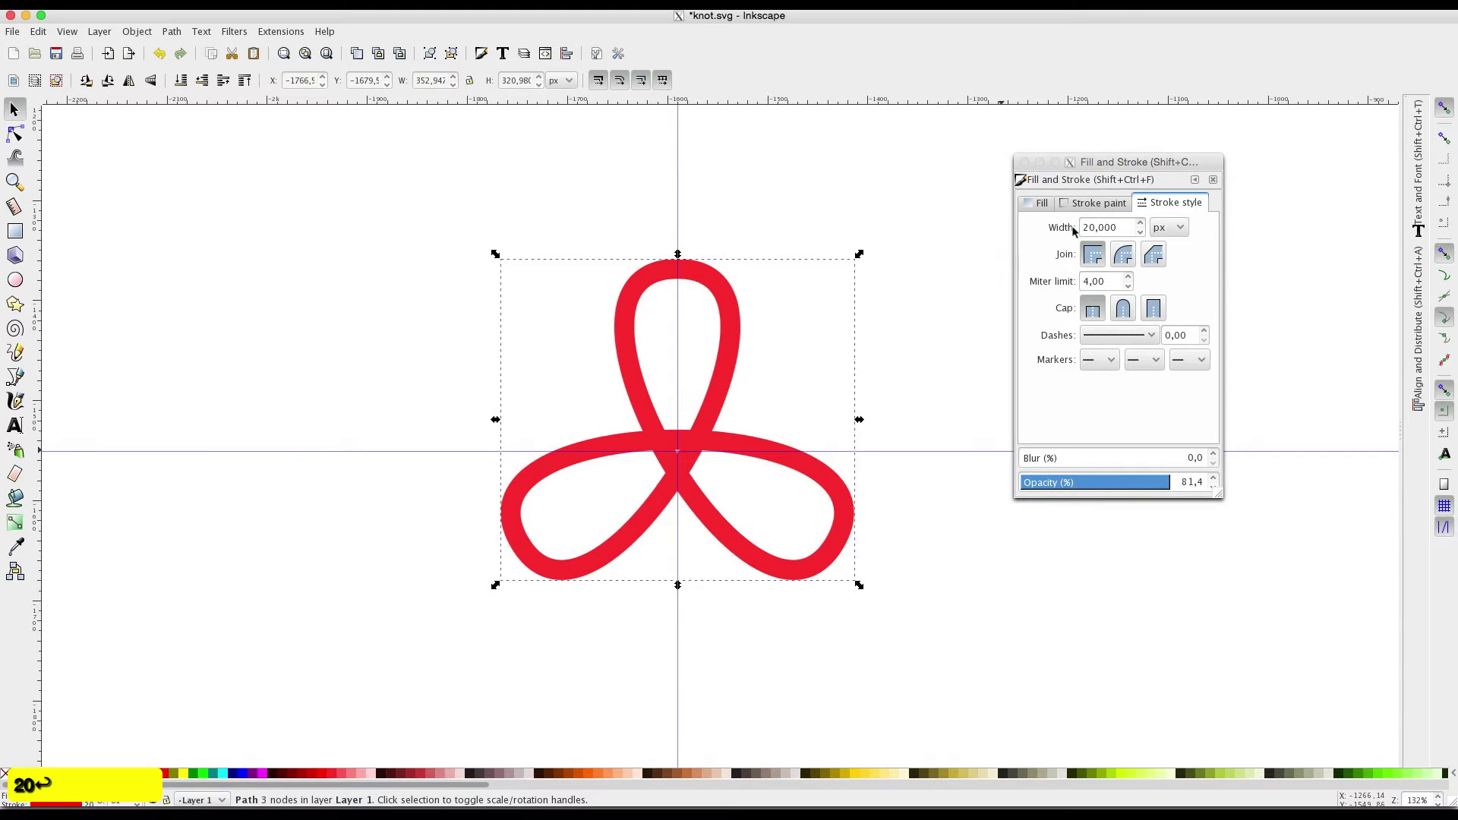
# Close the Fill and Stroke dialog and set the knot's opacity to 100%.
pyautogui.click(1180, 484)
pyautogui.click(1025, 163)
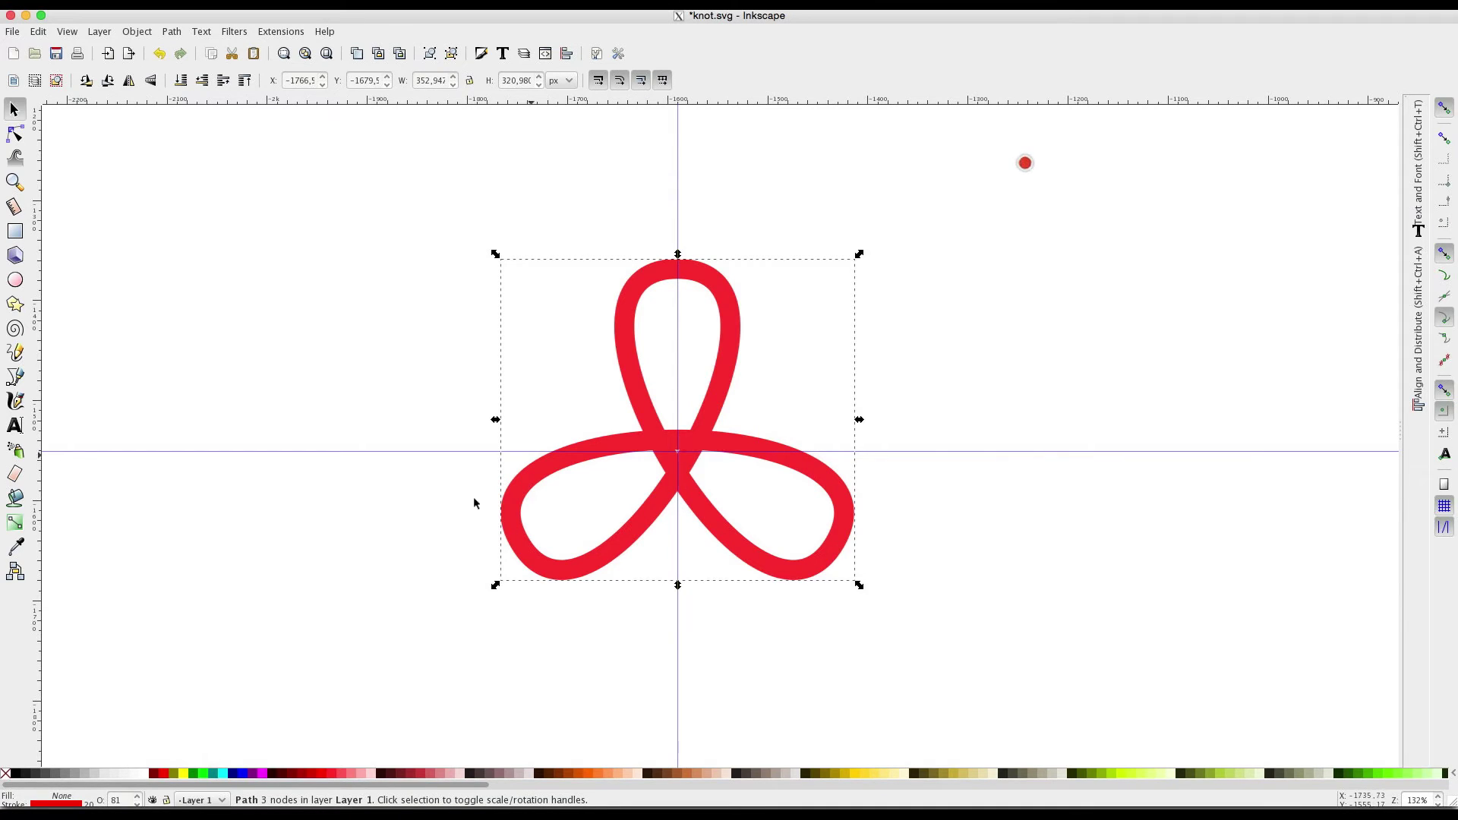
pyautogui.rightClick(119, 801)
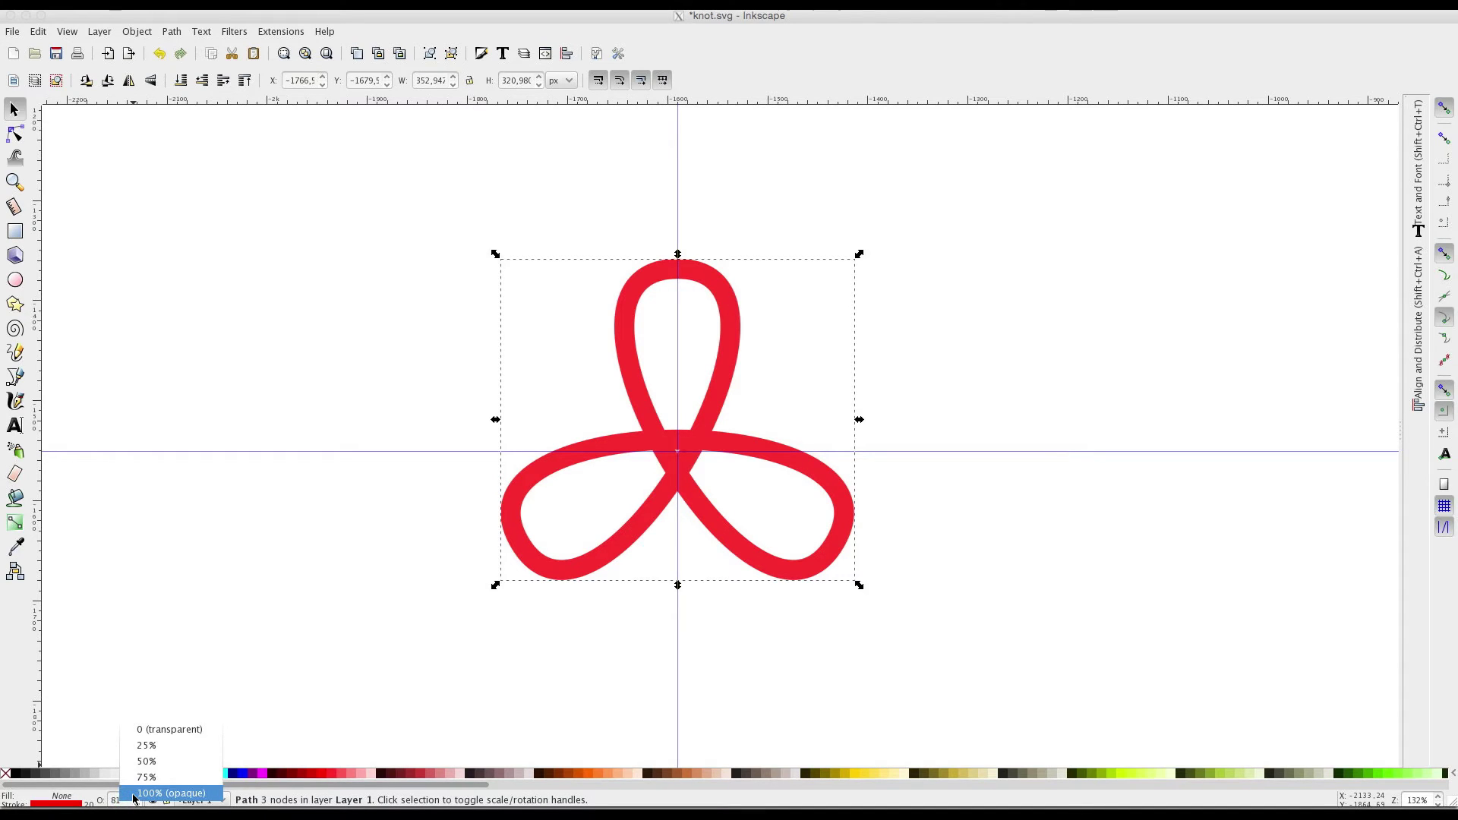
pyautogui.click(133, 792)
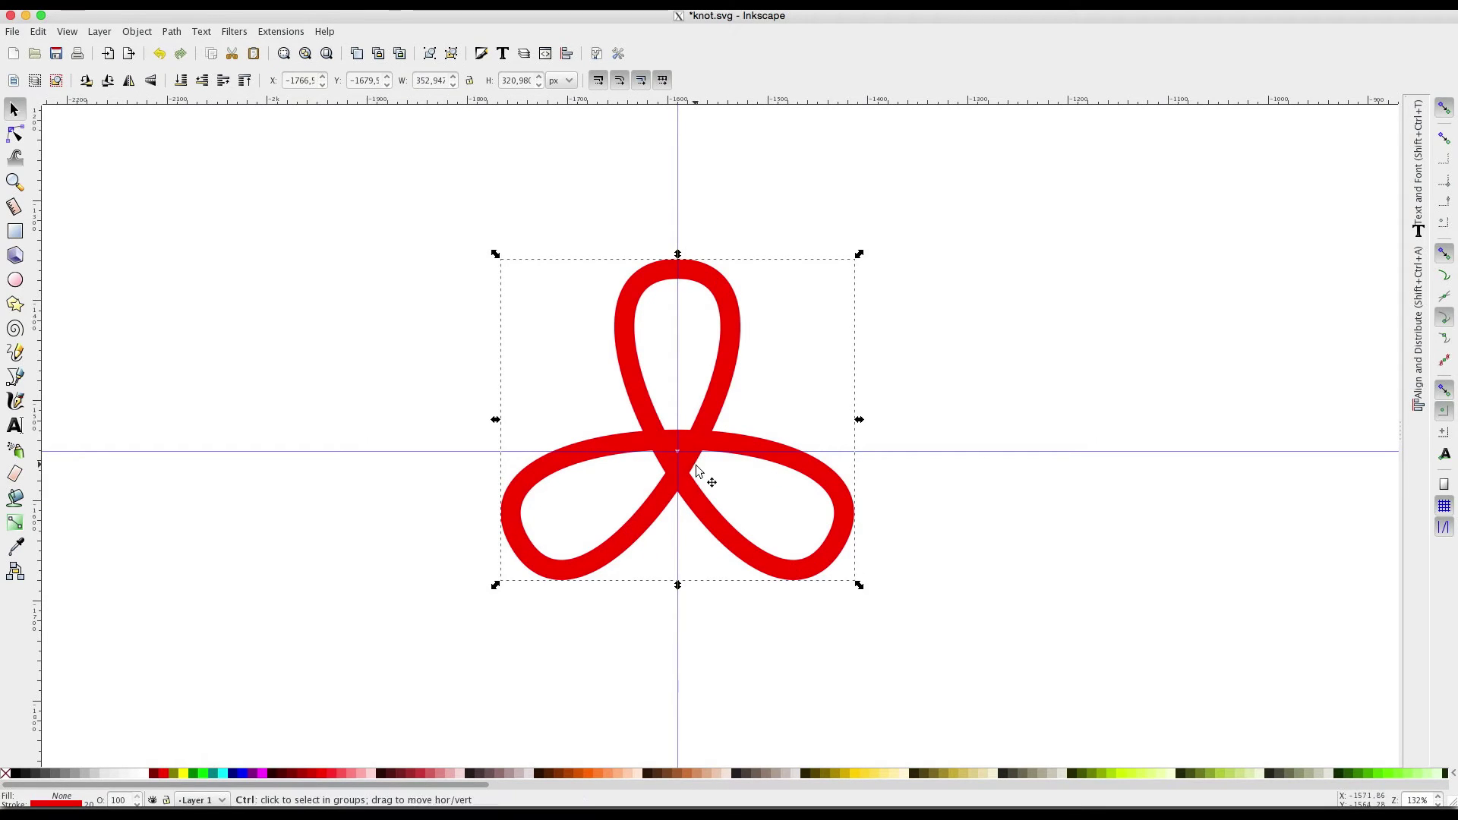
# Duplicate the red knot and give the copy a yellow #FFCC00 stroke with no fill.
pyautogui.hotkey('ctrl', 'd')
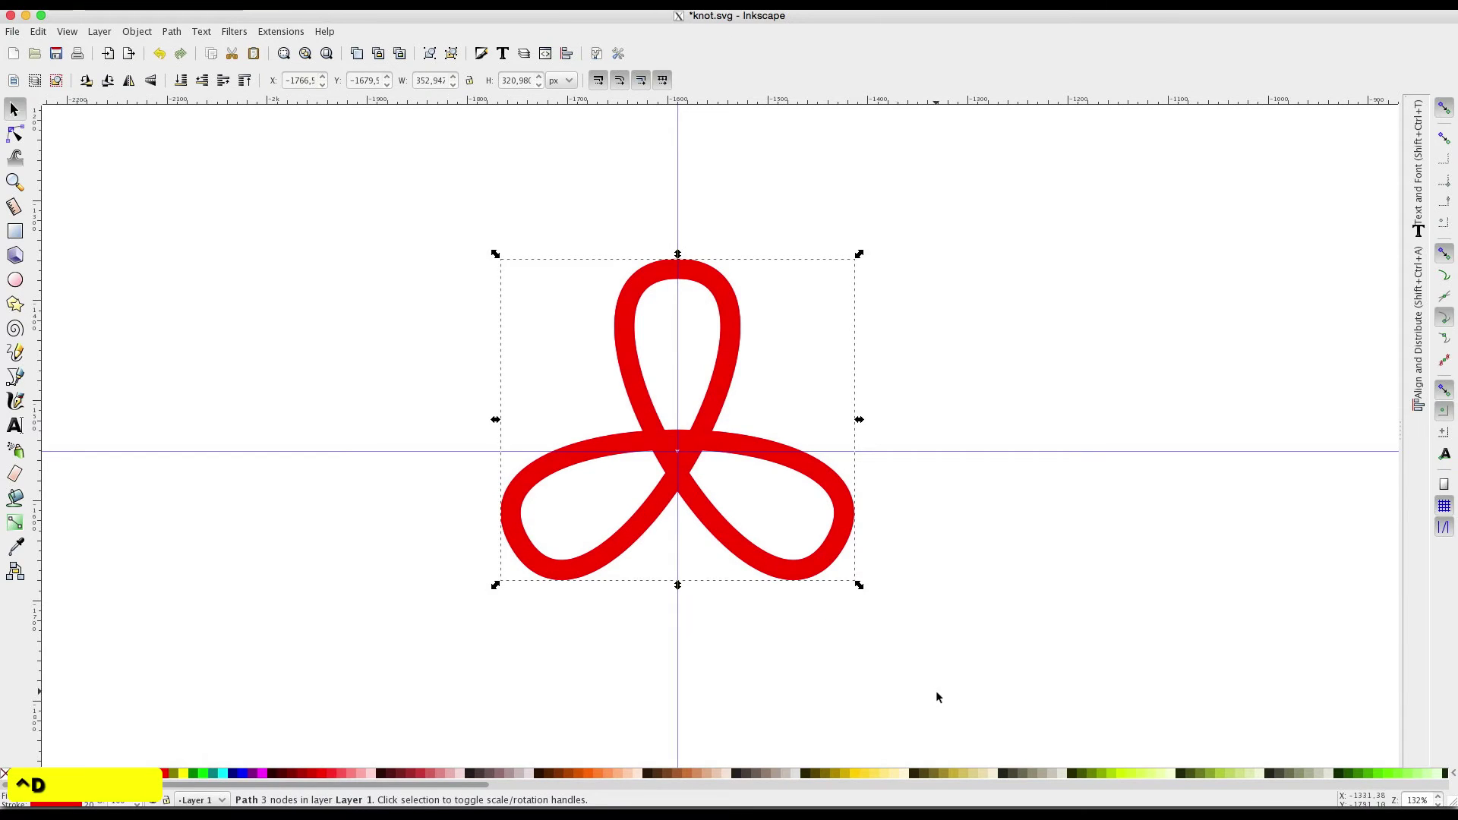
pyautogui.click(857, 774)
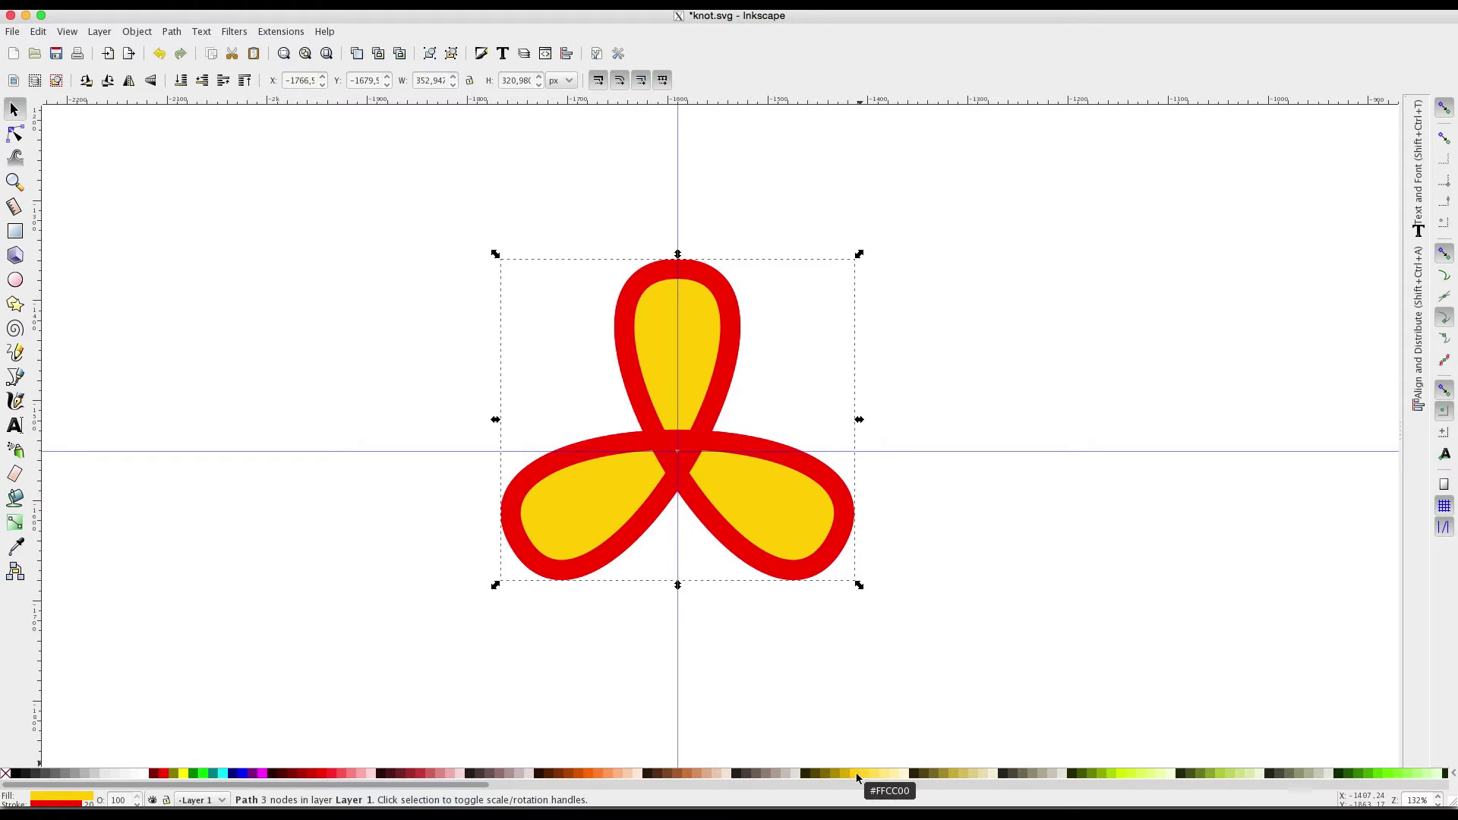
pyautogui.keyDown('shift'); pyautogui.click(857, 774); pyautogui.keyUp('shift')
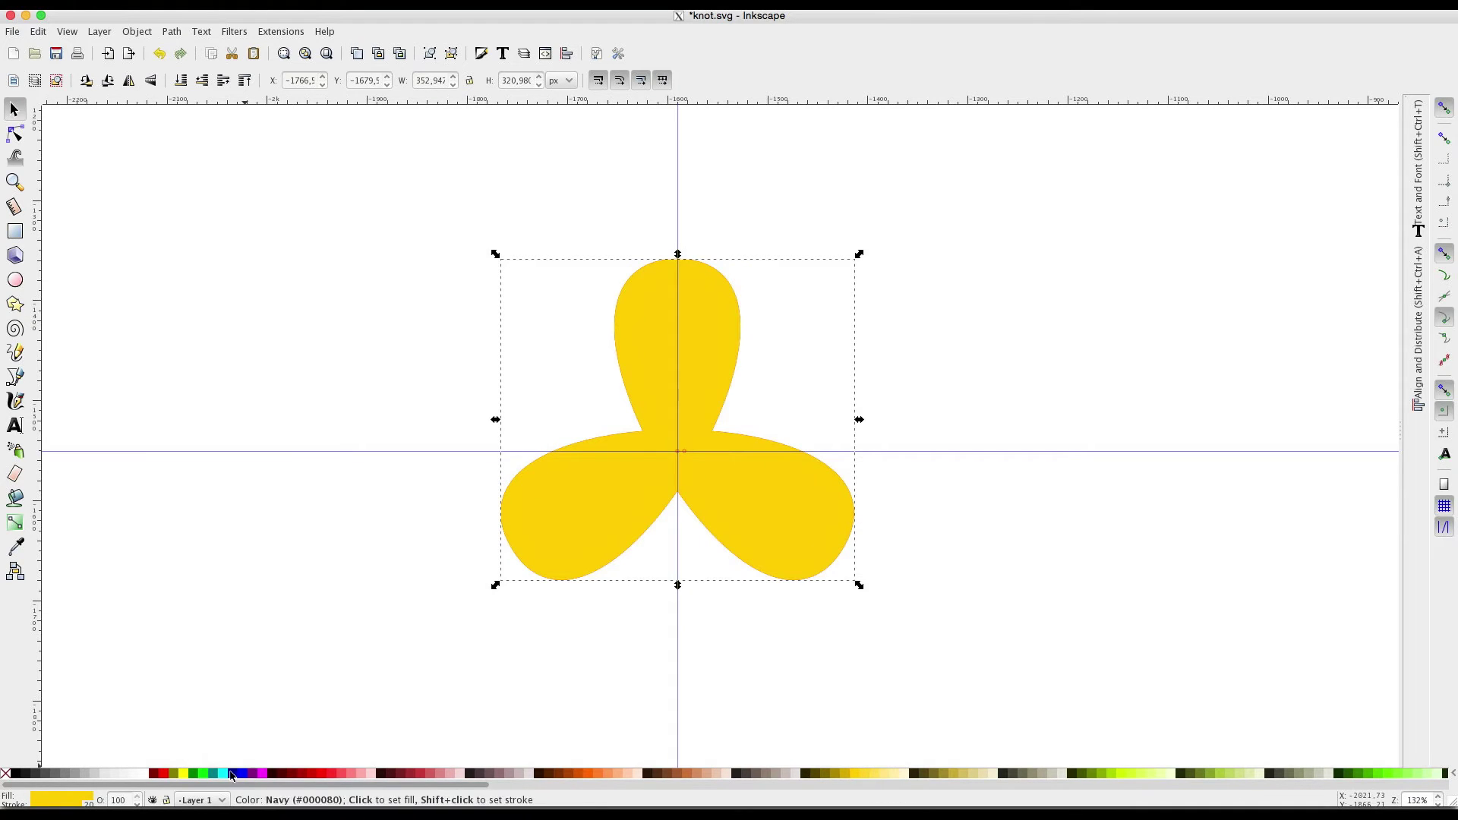
pyautogui.rightClick(76, 797)
pyautogui.click(106, 780)
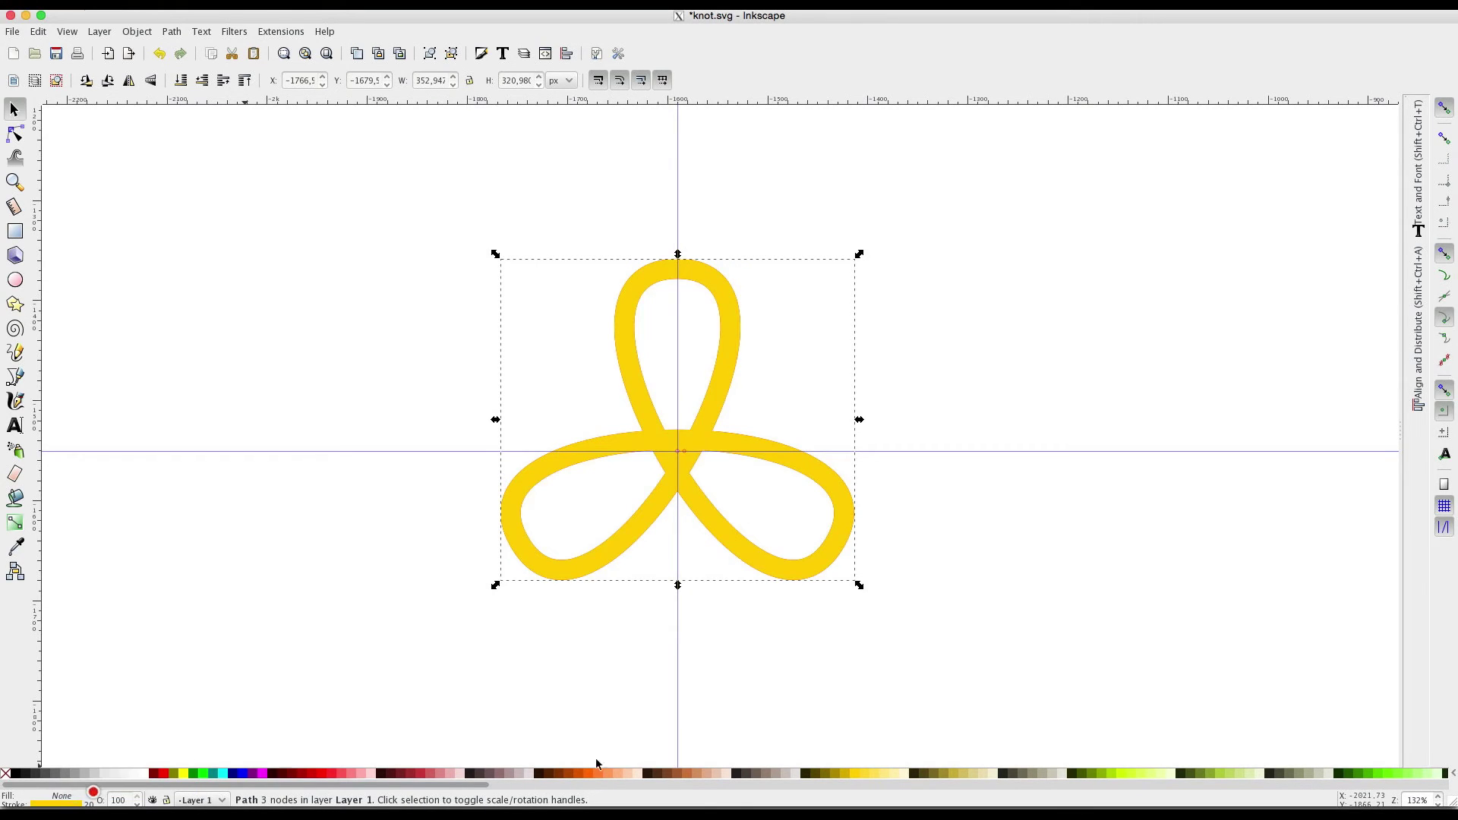
# Duplicate the yellow knot and give the new copy a green #AAD400 stroke.
pyautogui.press('ctrl')
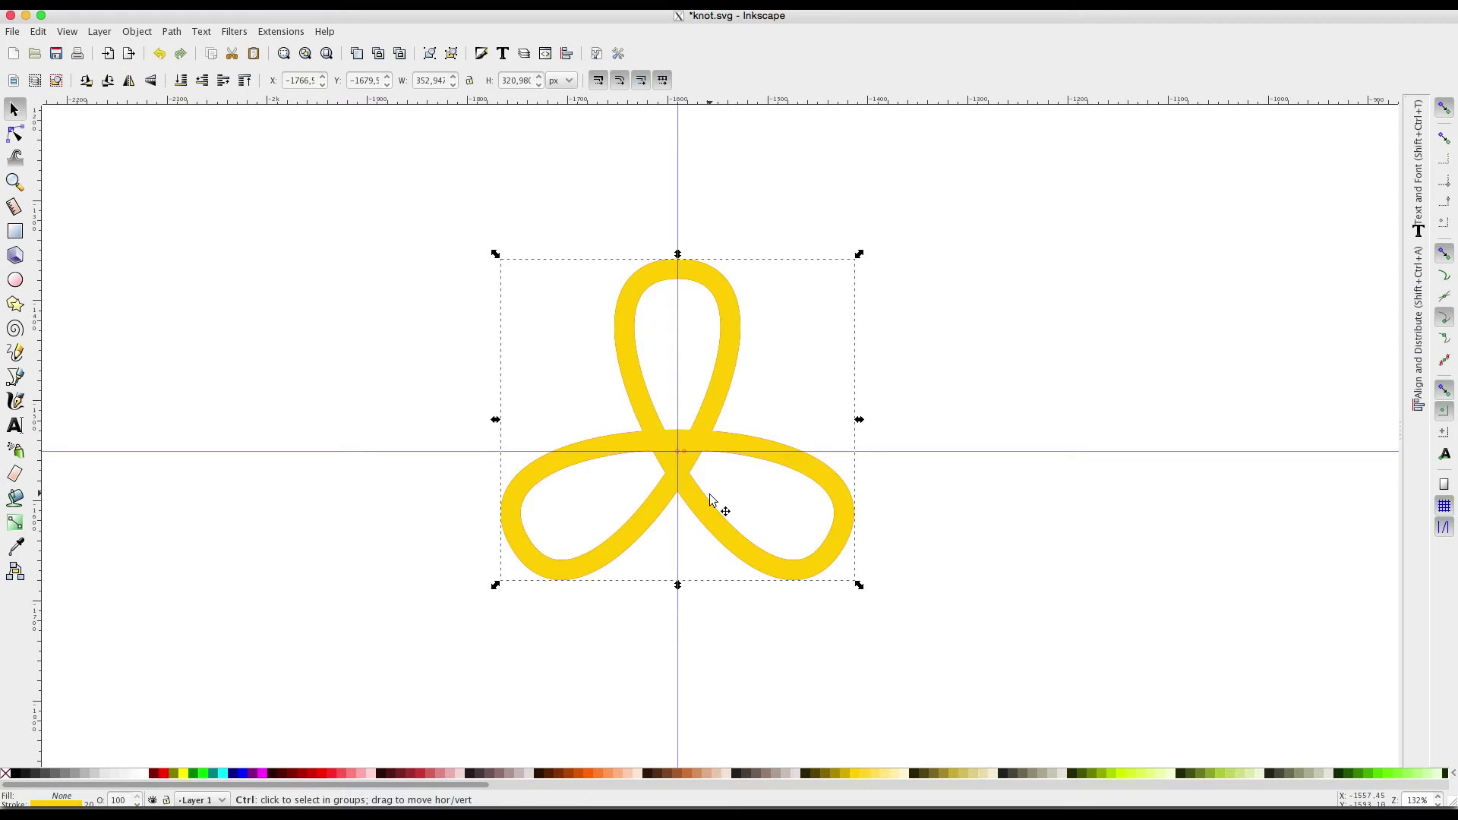
pyautogui.hotkey('ctrl', 'd')
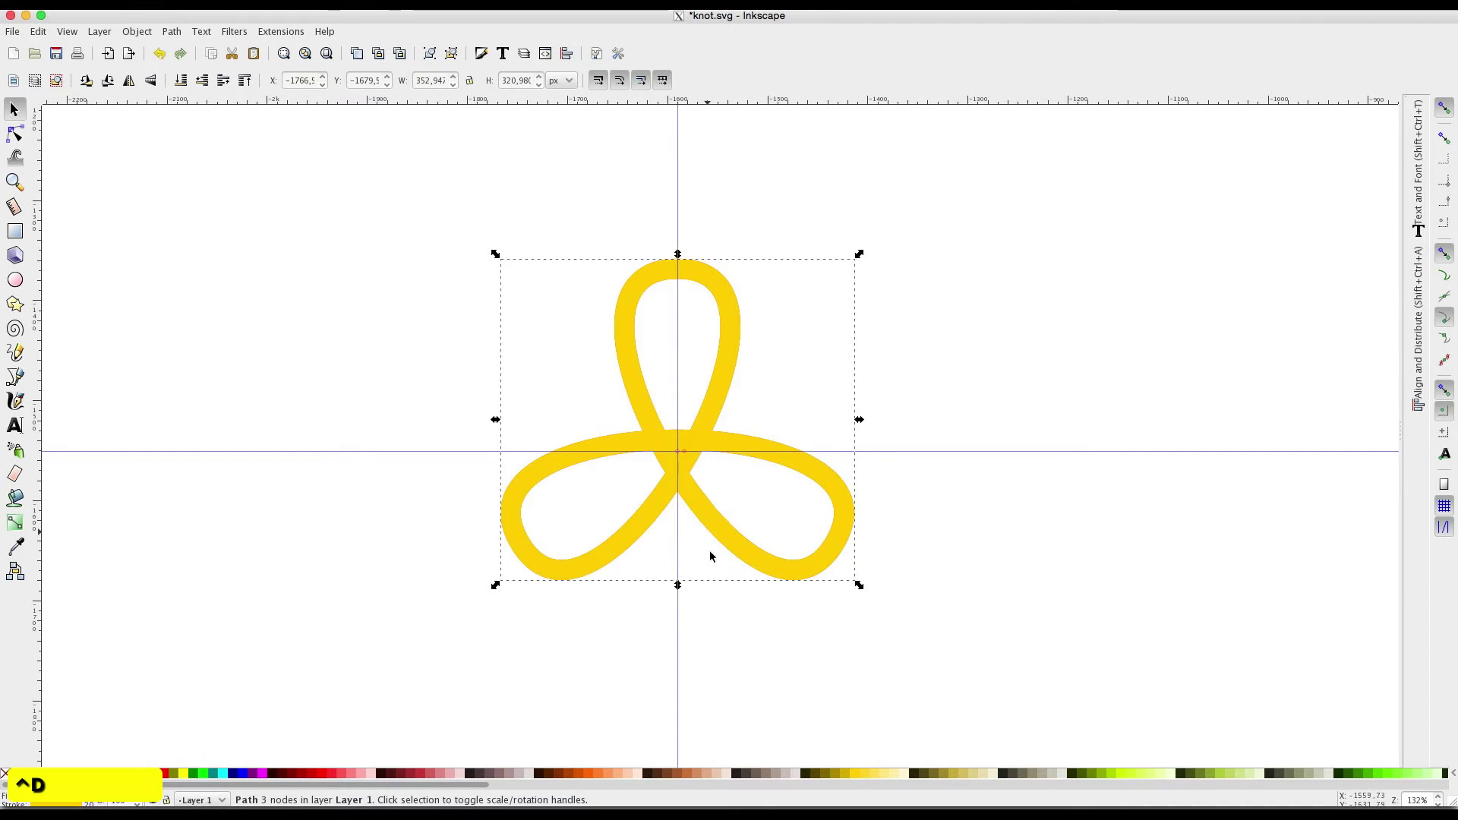
pyautogui.keyDown('shift'); pyautogui.click(1111, 773); pyautogui.keyUp('shift')
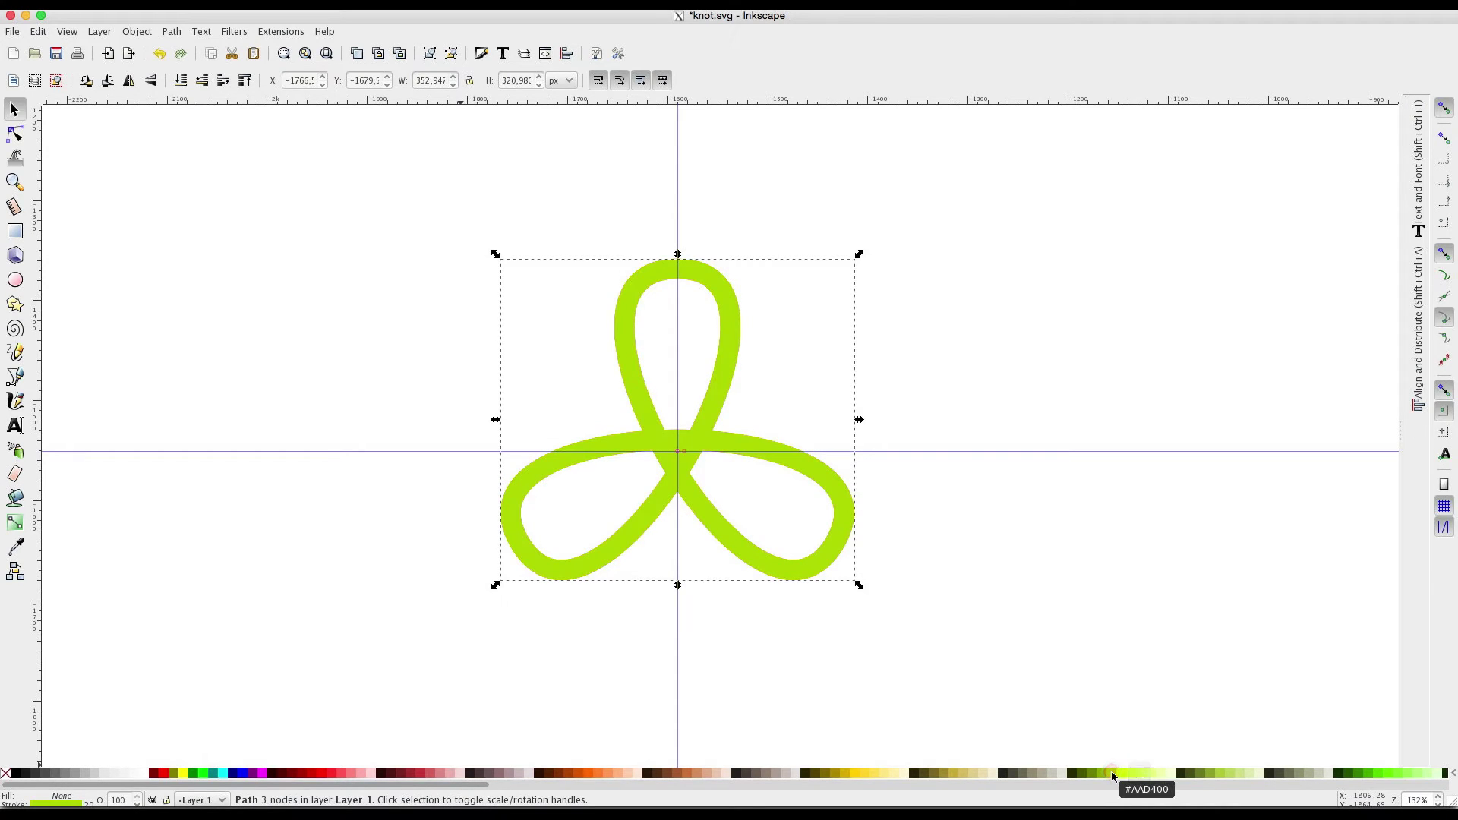
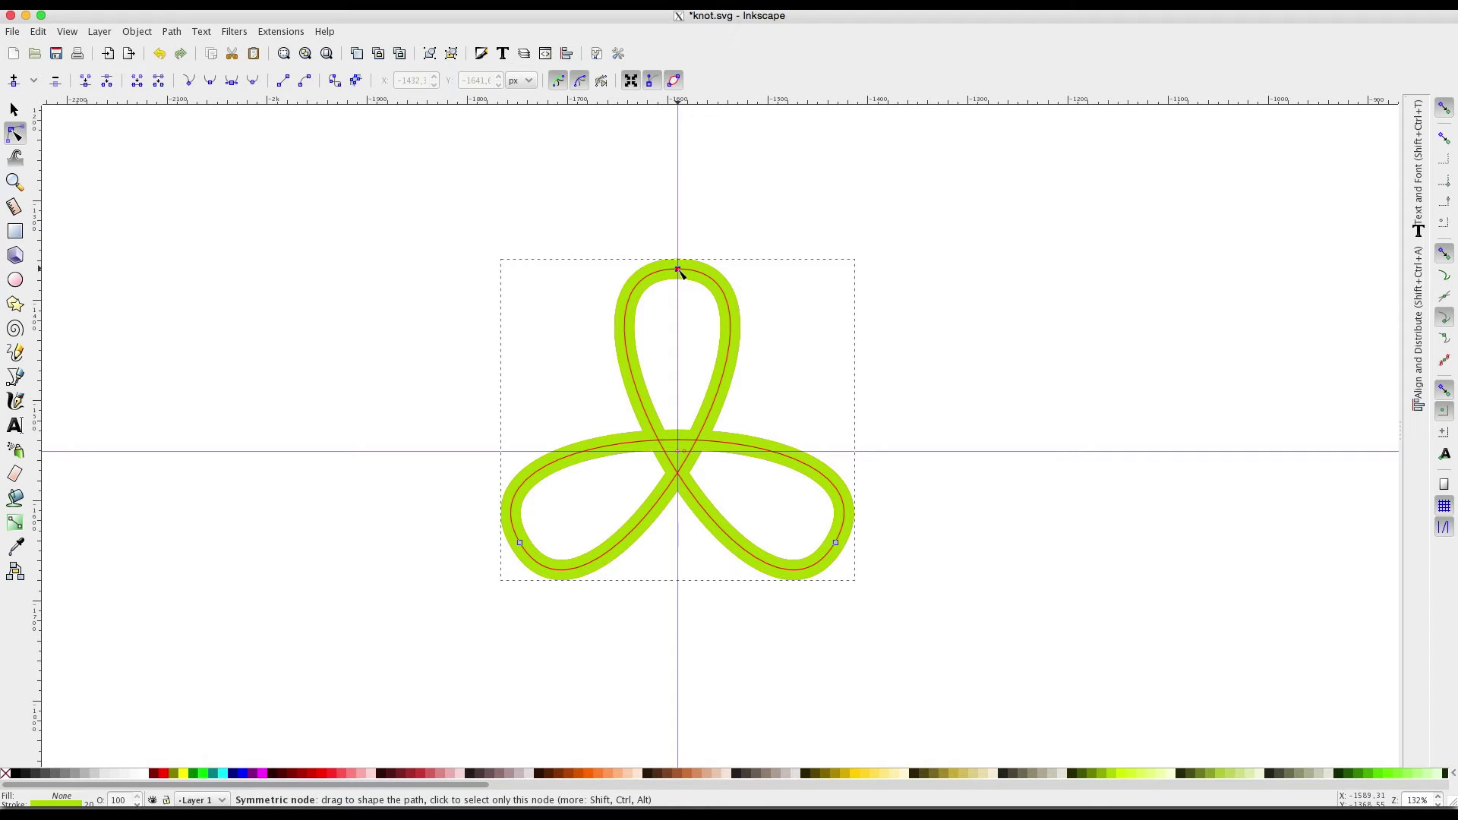
# Reduce the green copy to the arc between its lower nodes by deleting its apex node, breaking the path at both and removing the upper segment.
pyautogui.click(679, 269)
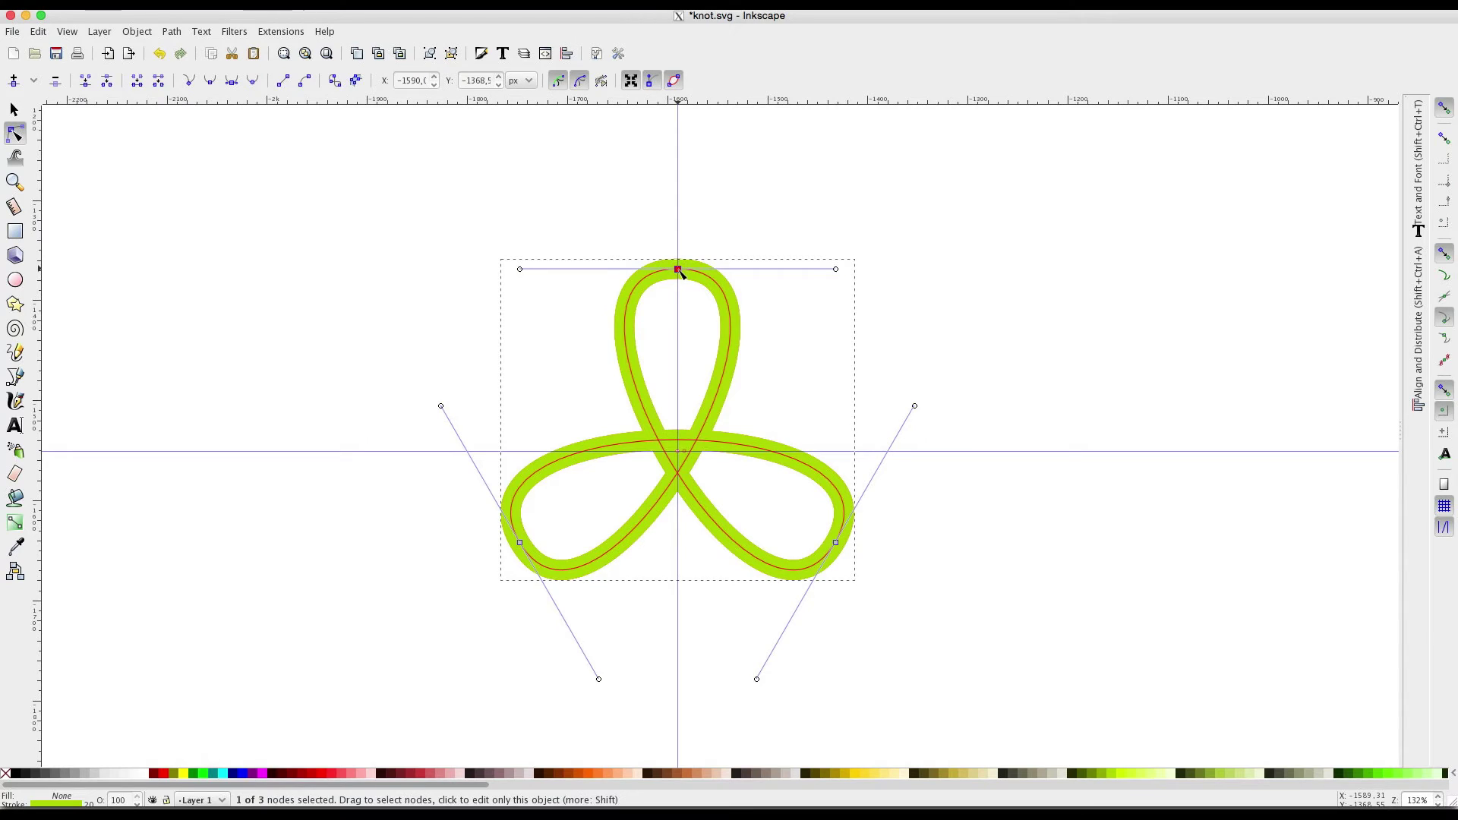
pyautogui.press('BackSpace')
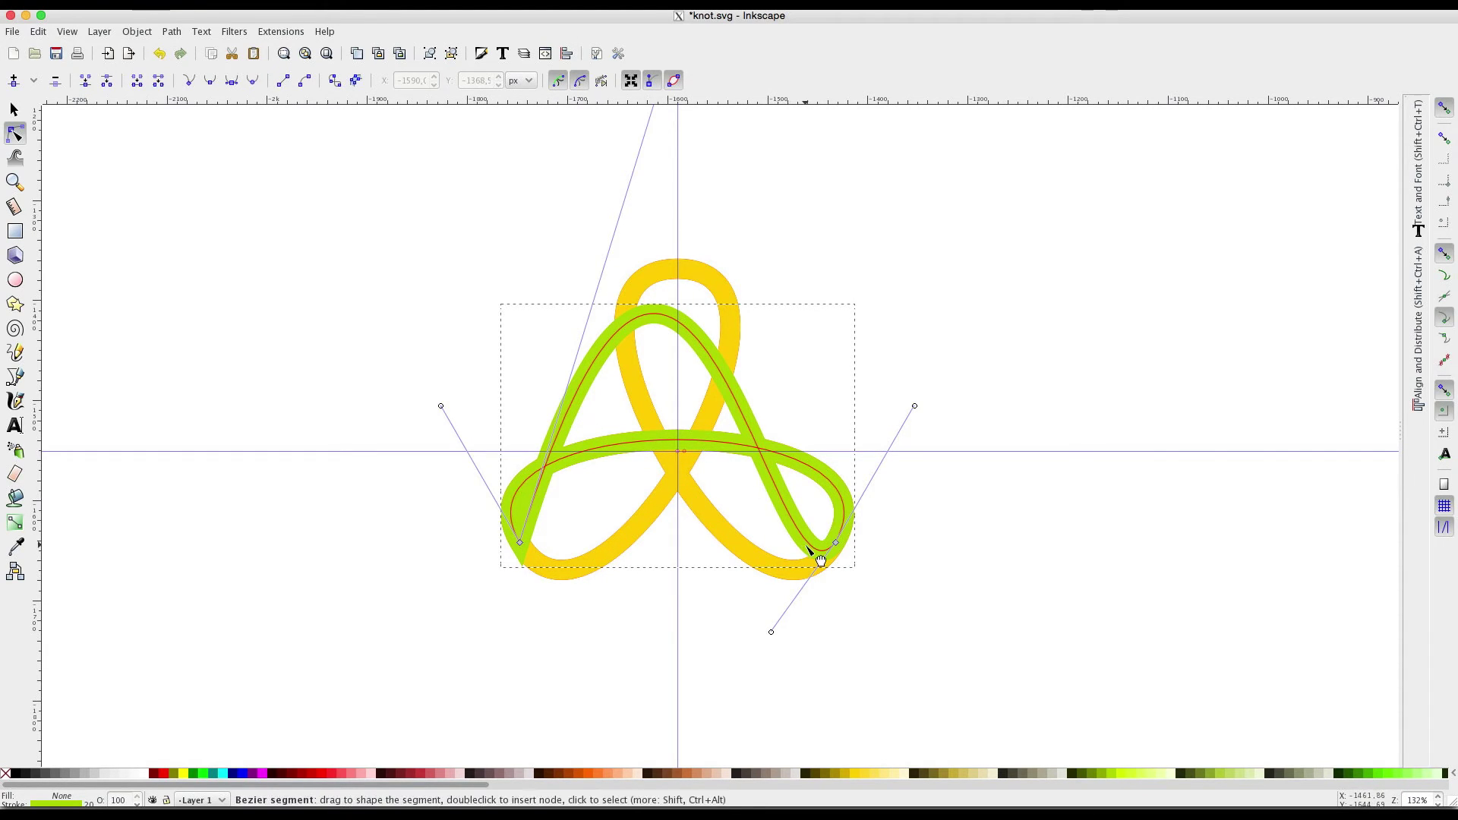
pyautogui.moveTo(877, 581); pyautogui.dragTo(495, 496)
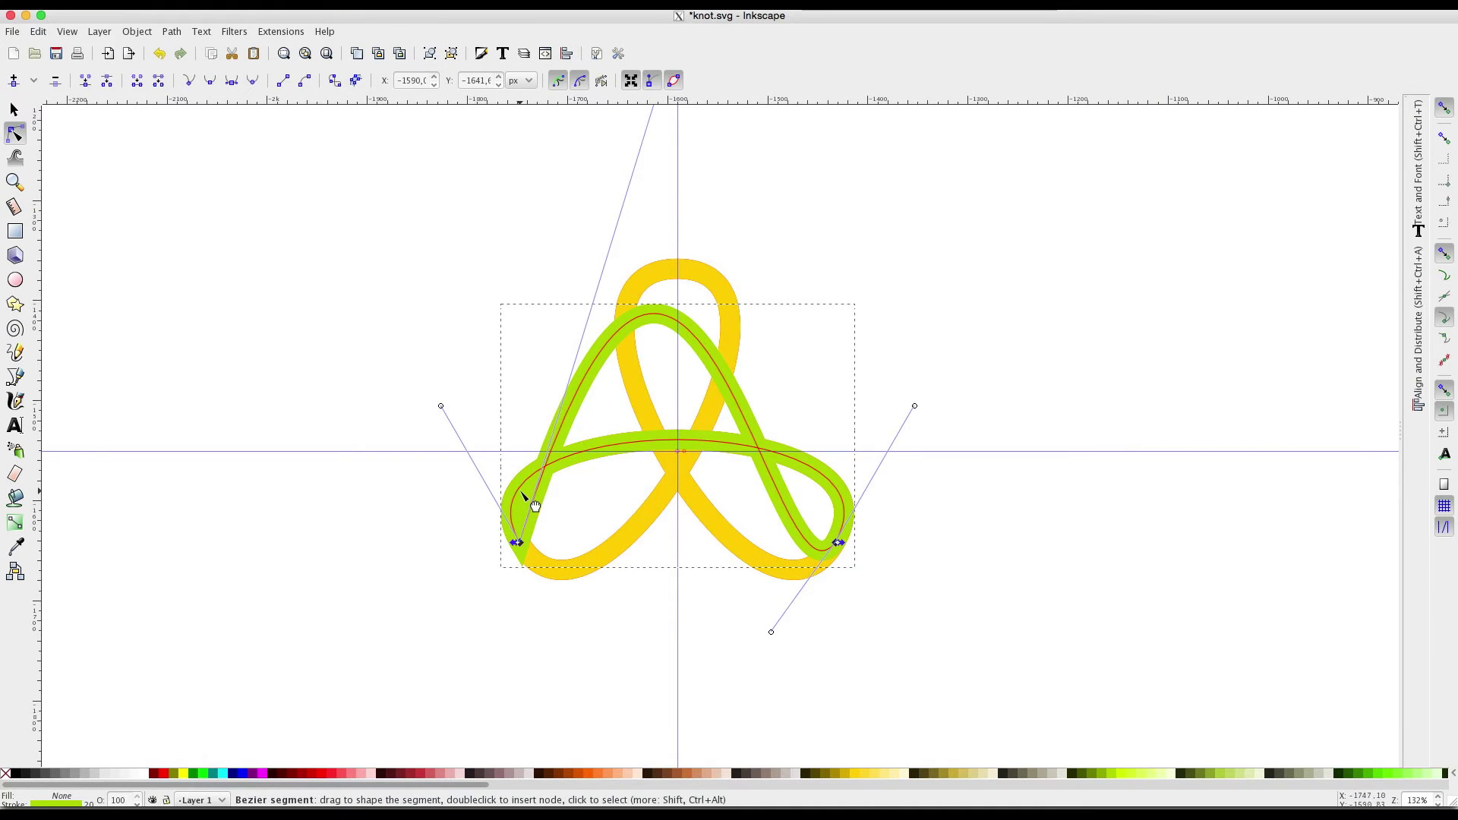
pyautogui.click(107, 82)
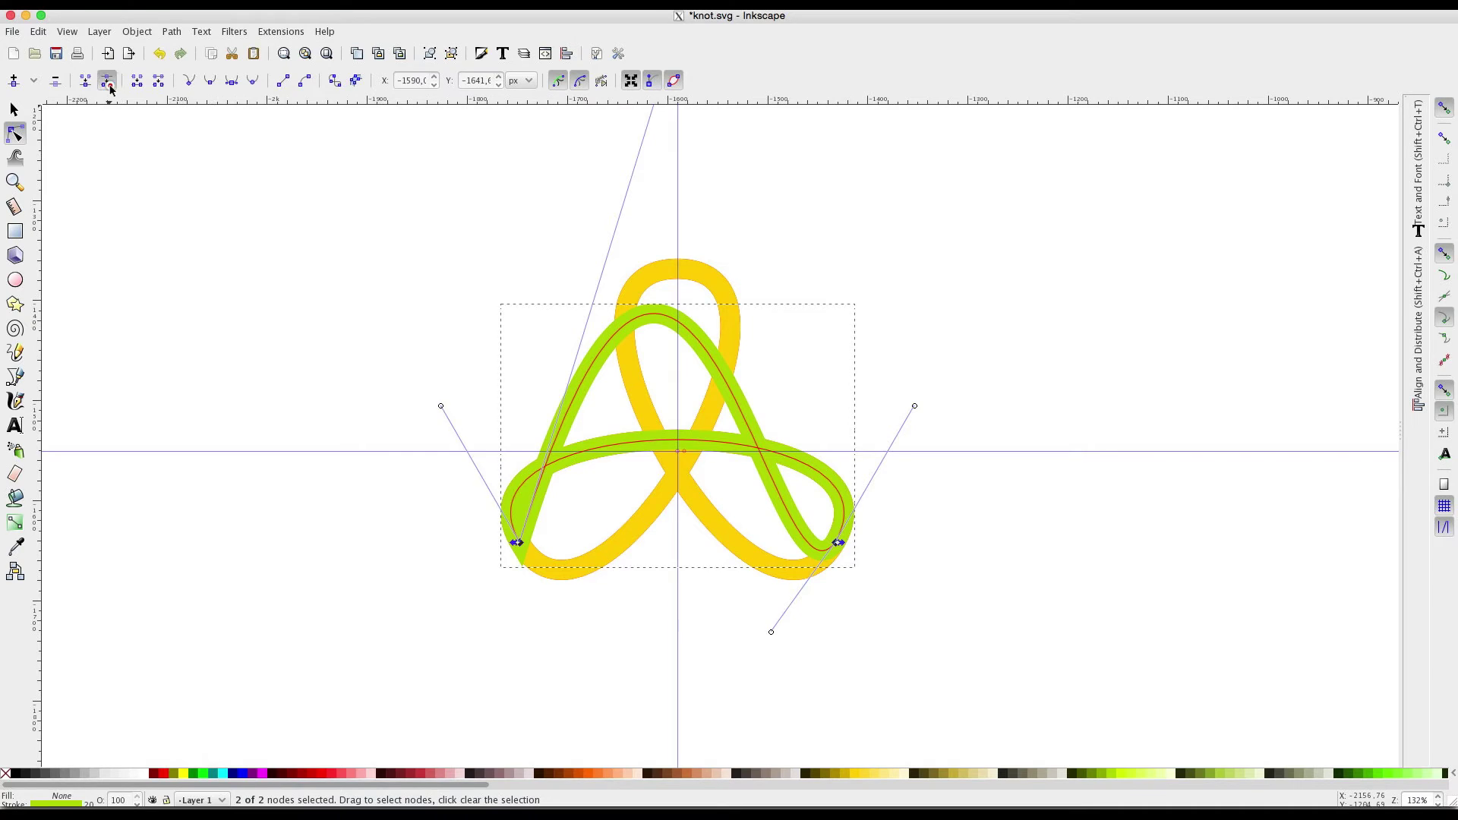
pyautogui.click(645, 327)
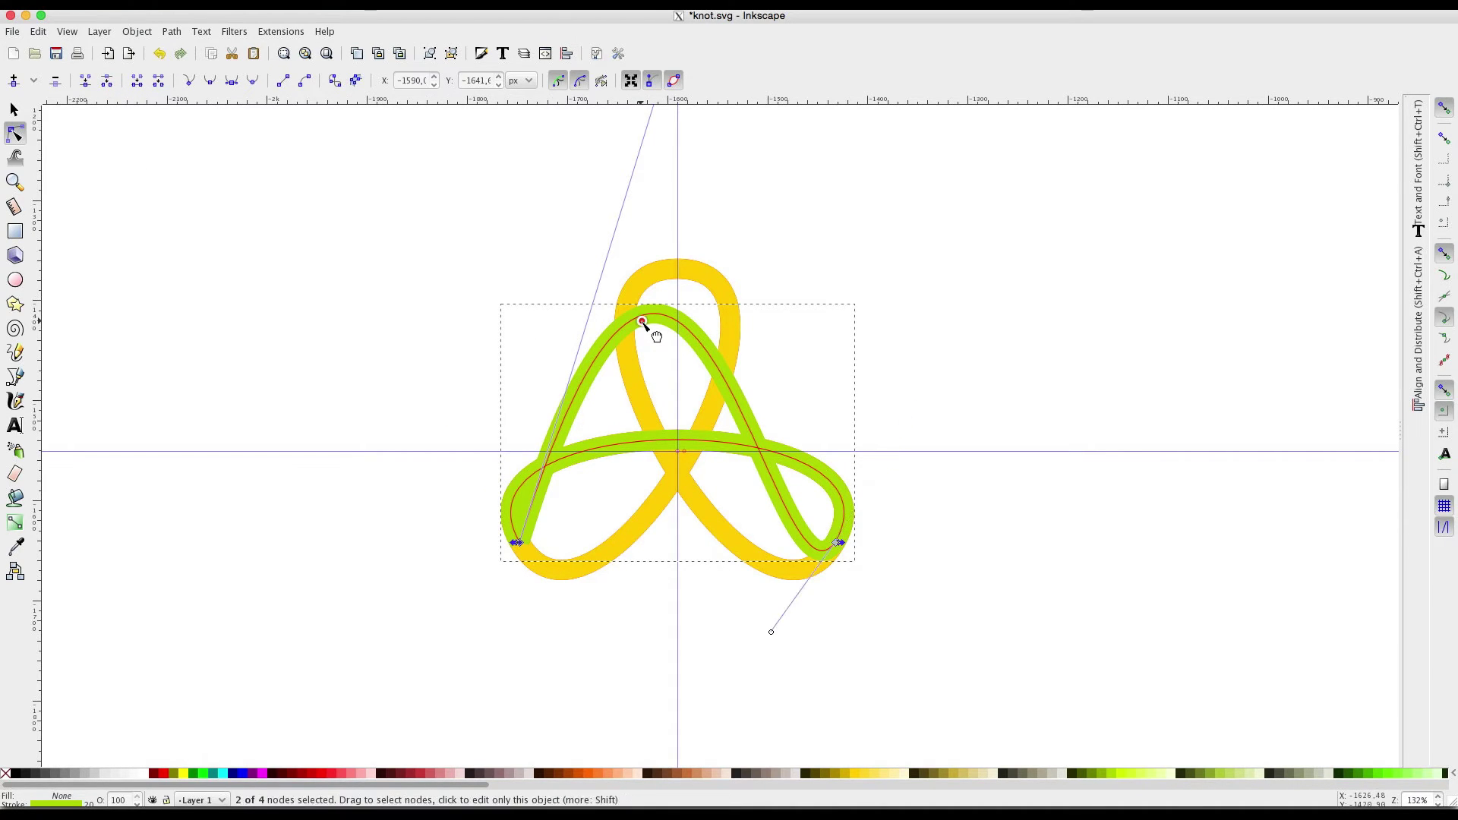
pyautogui.click(158, 82)
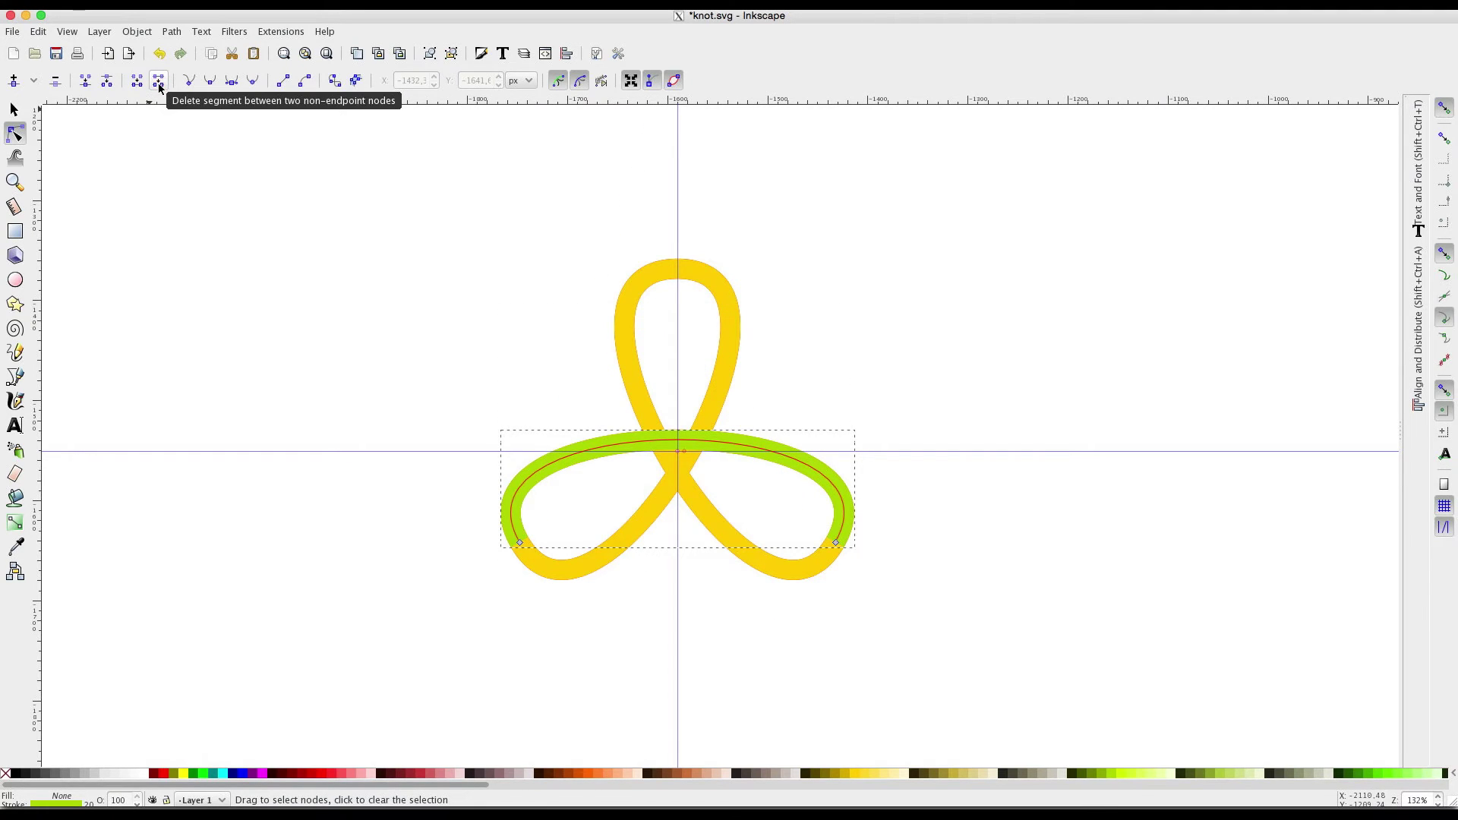
# Reduce the yellow copy to the arc from the apex to the lower-right node by deleting its lower-left node, breaking both remaining nodes and removing the extra segment.
pyautogui.click(621, 335)
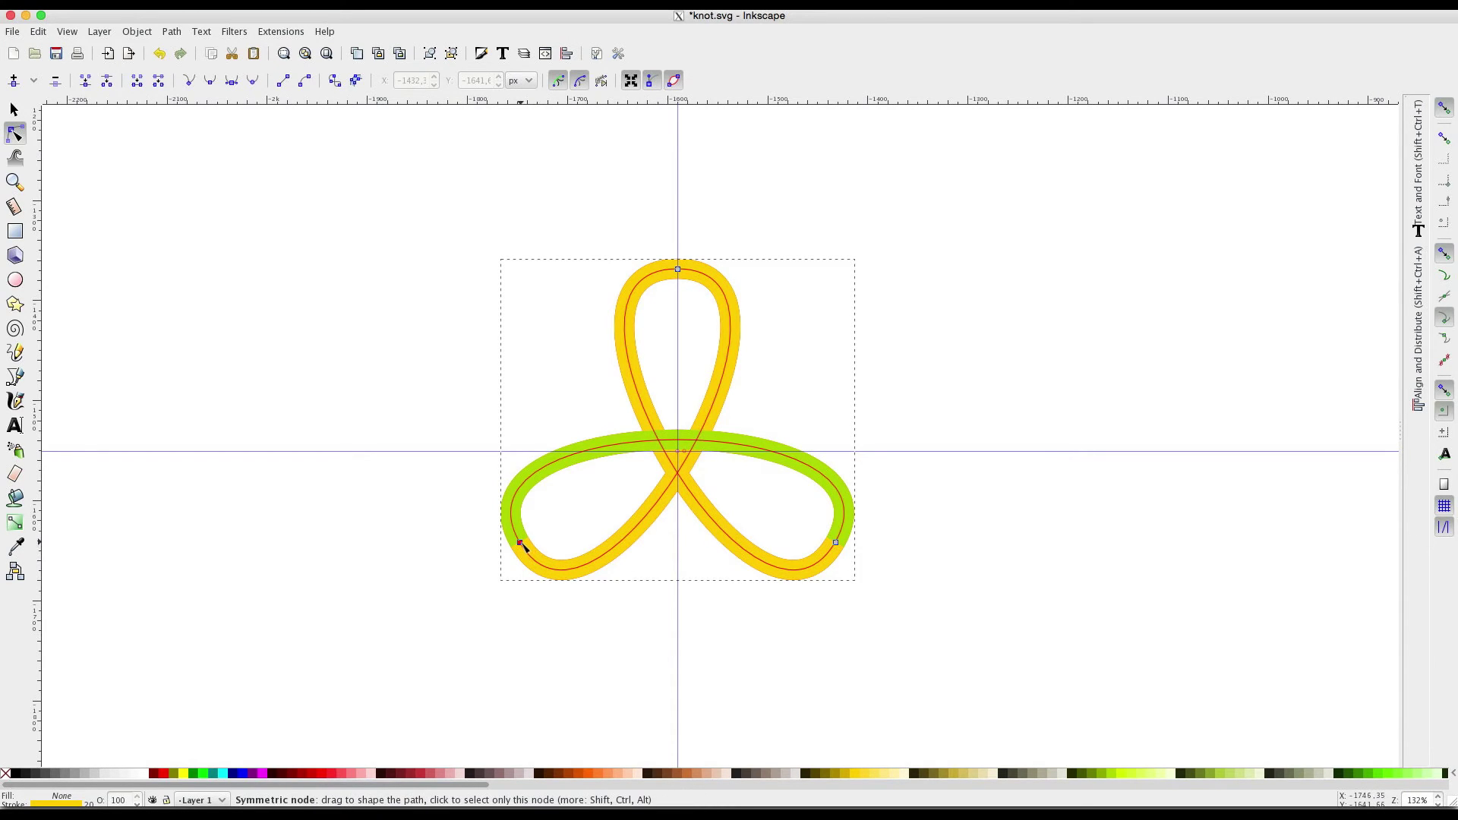
pyautogui.click(520, 543)
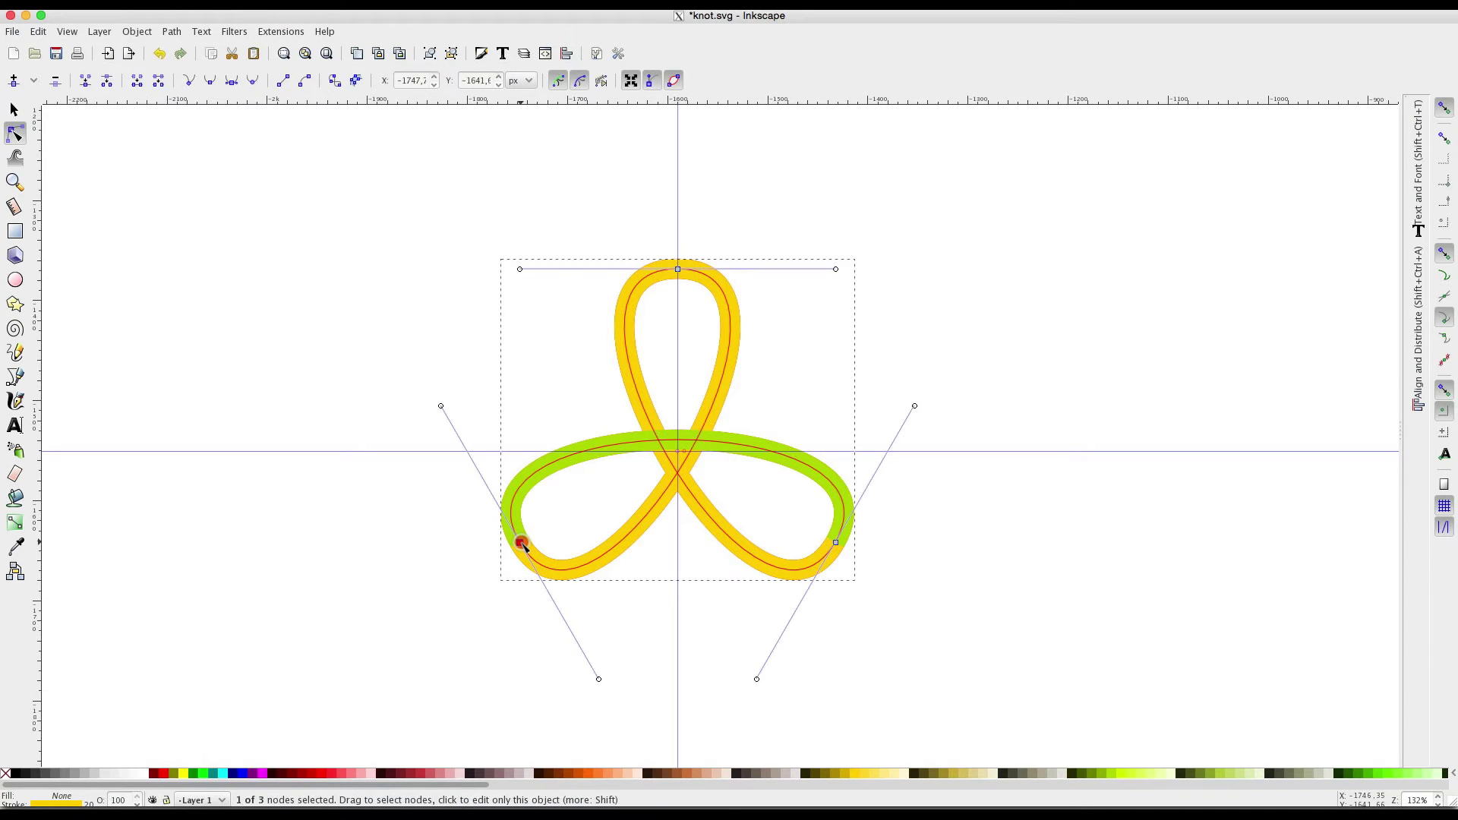
pyautogui.press('BackSpace')
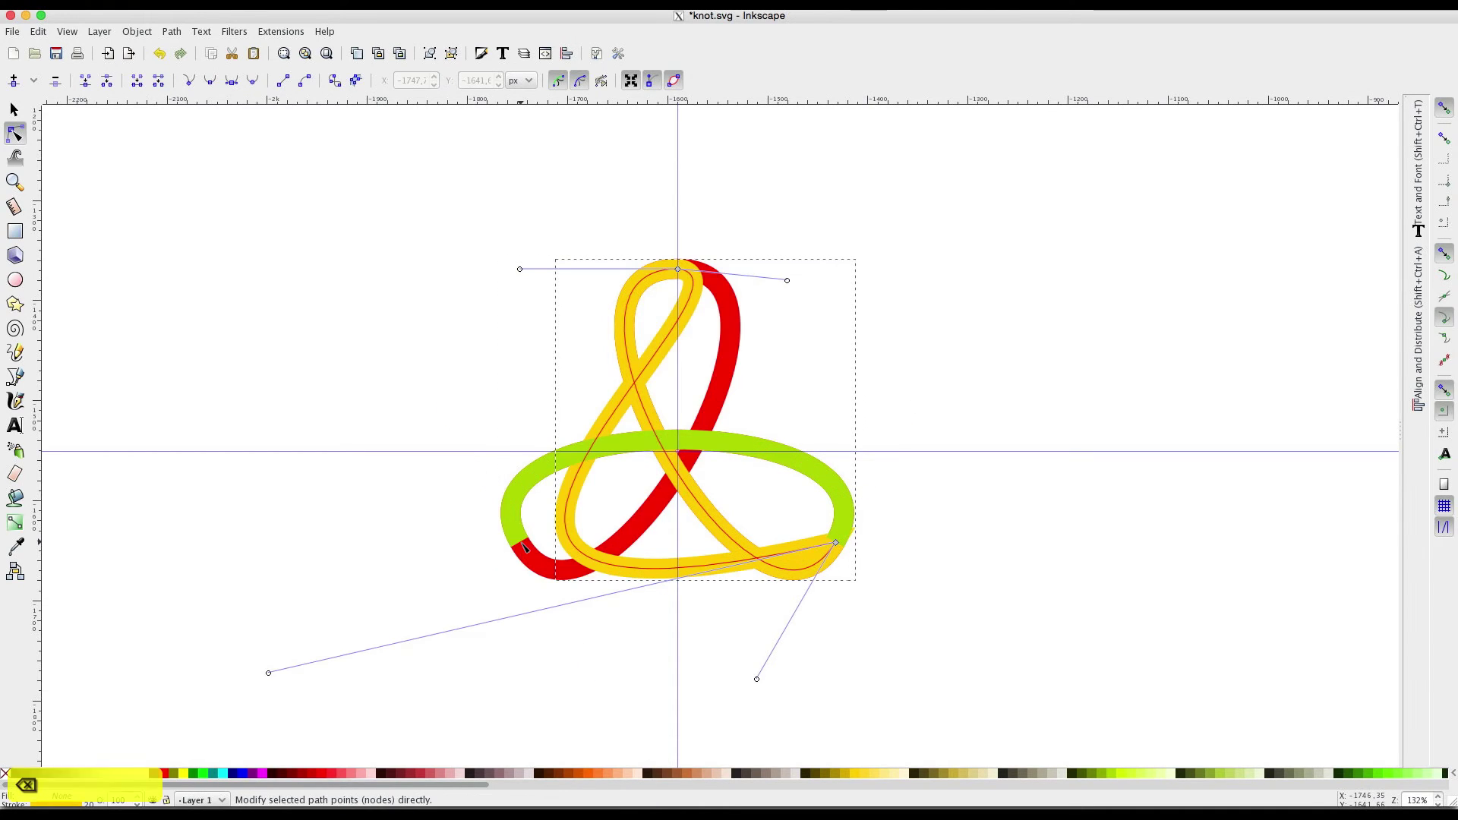
pyautogui.click(678, 268)
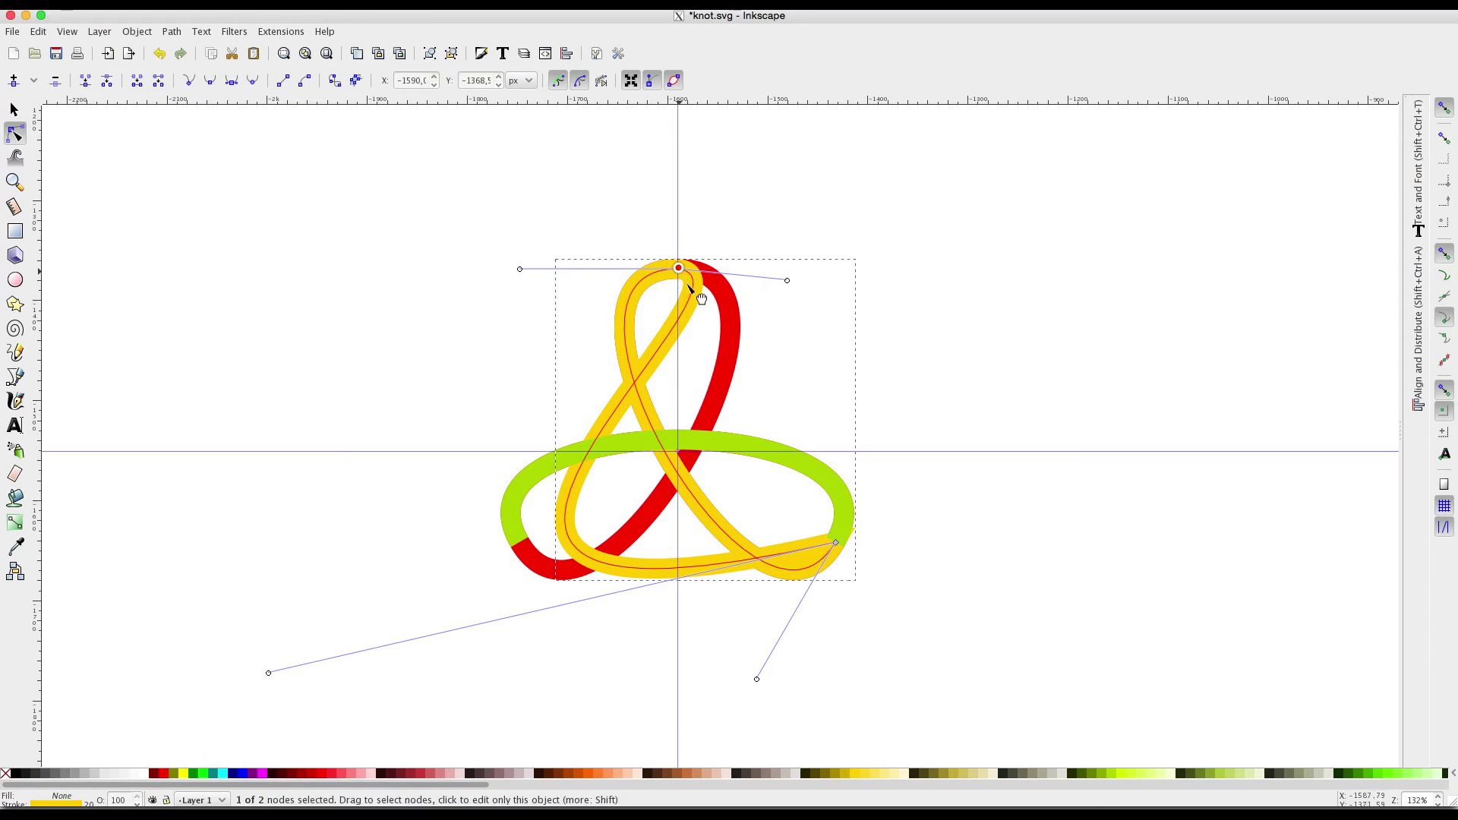
pyautogui.click(836, 543)
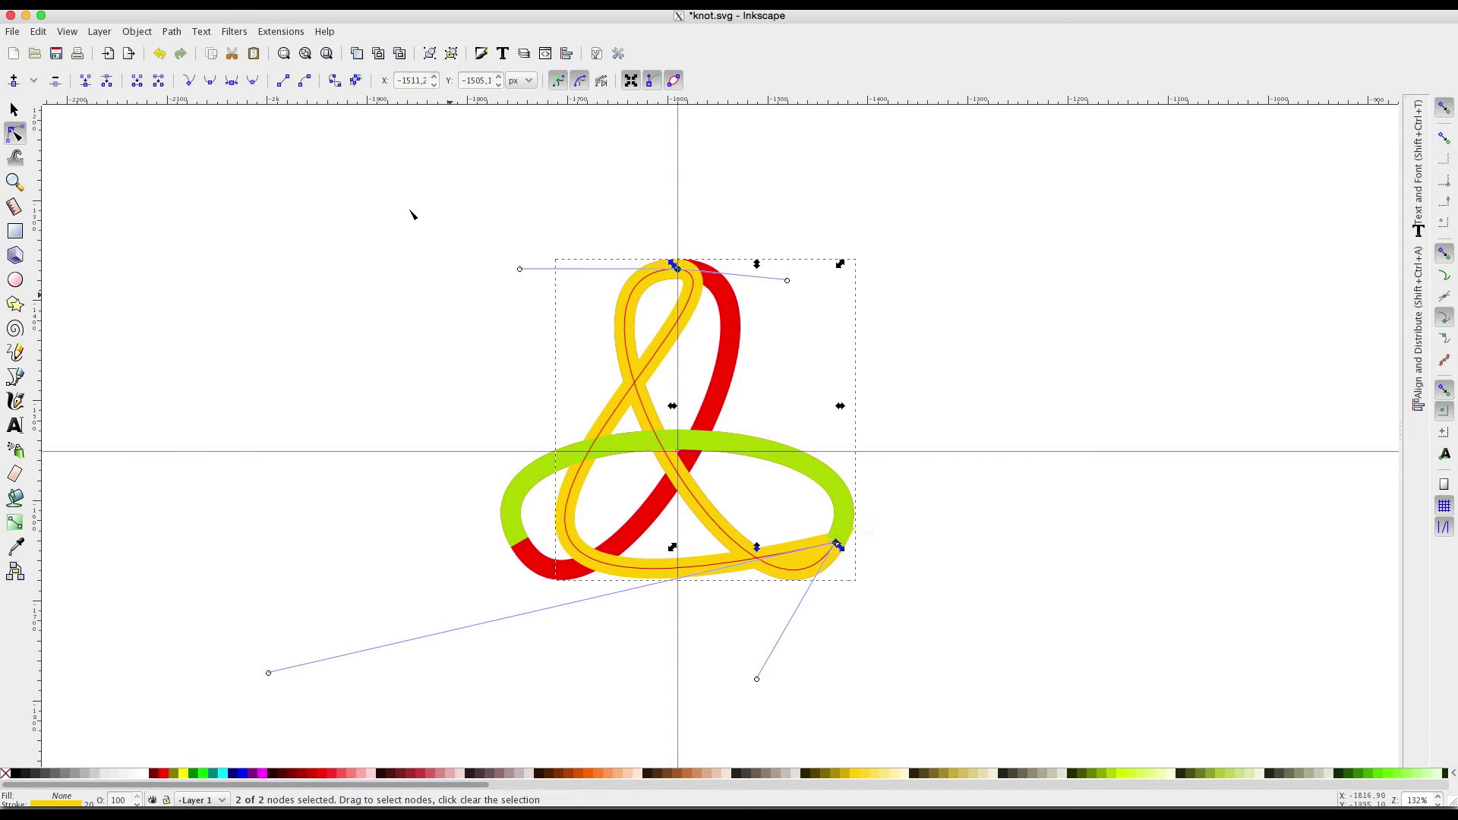
pyautogui.click(108, 83)
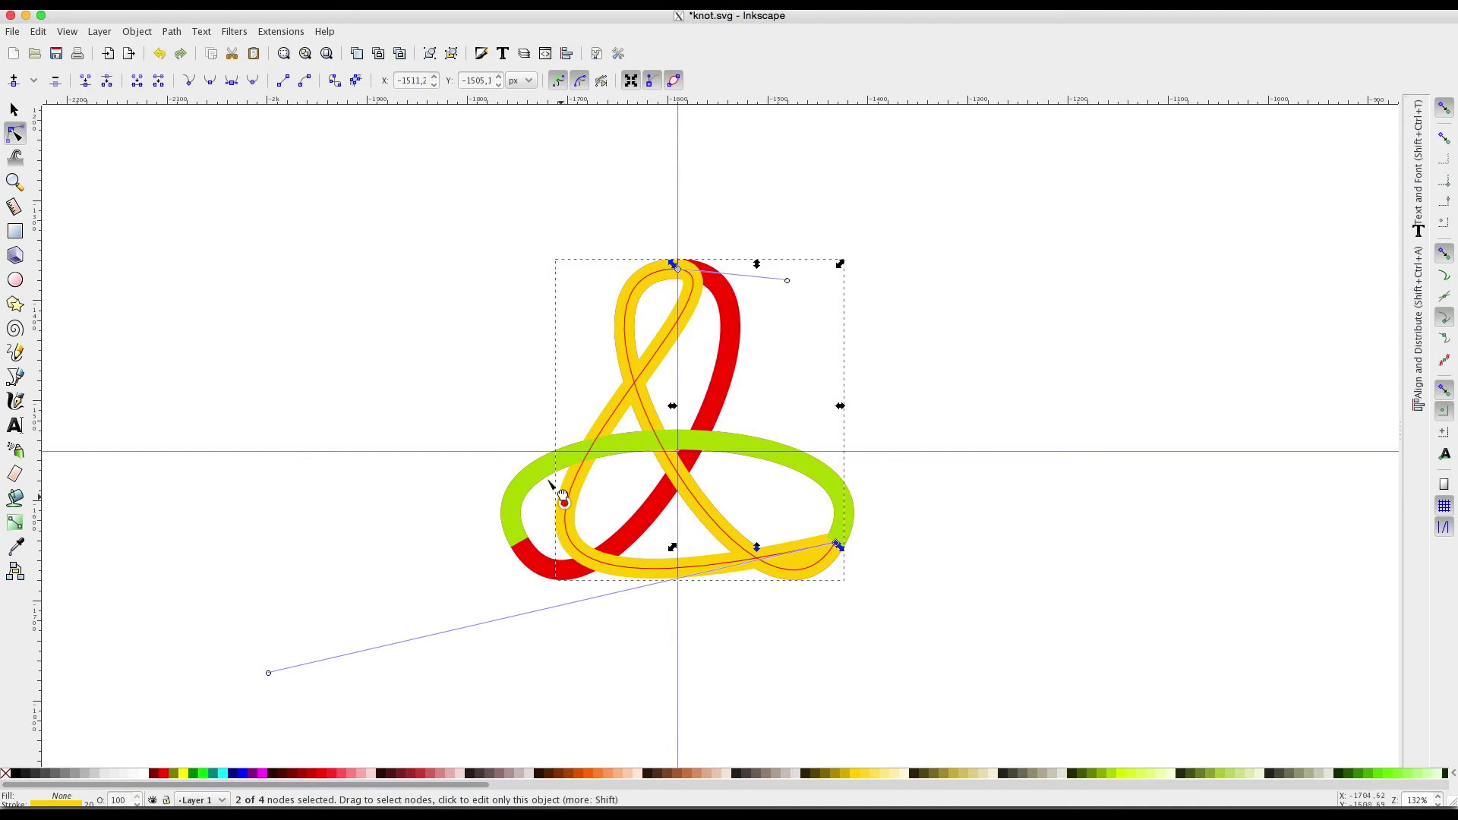
pyautogui.click(160, 80)
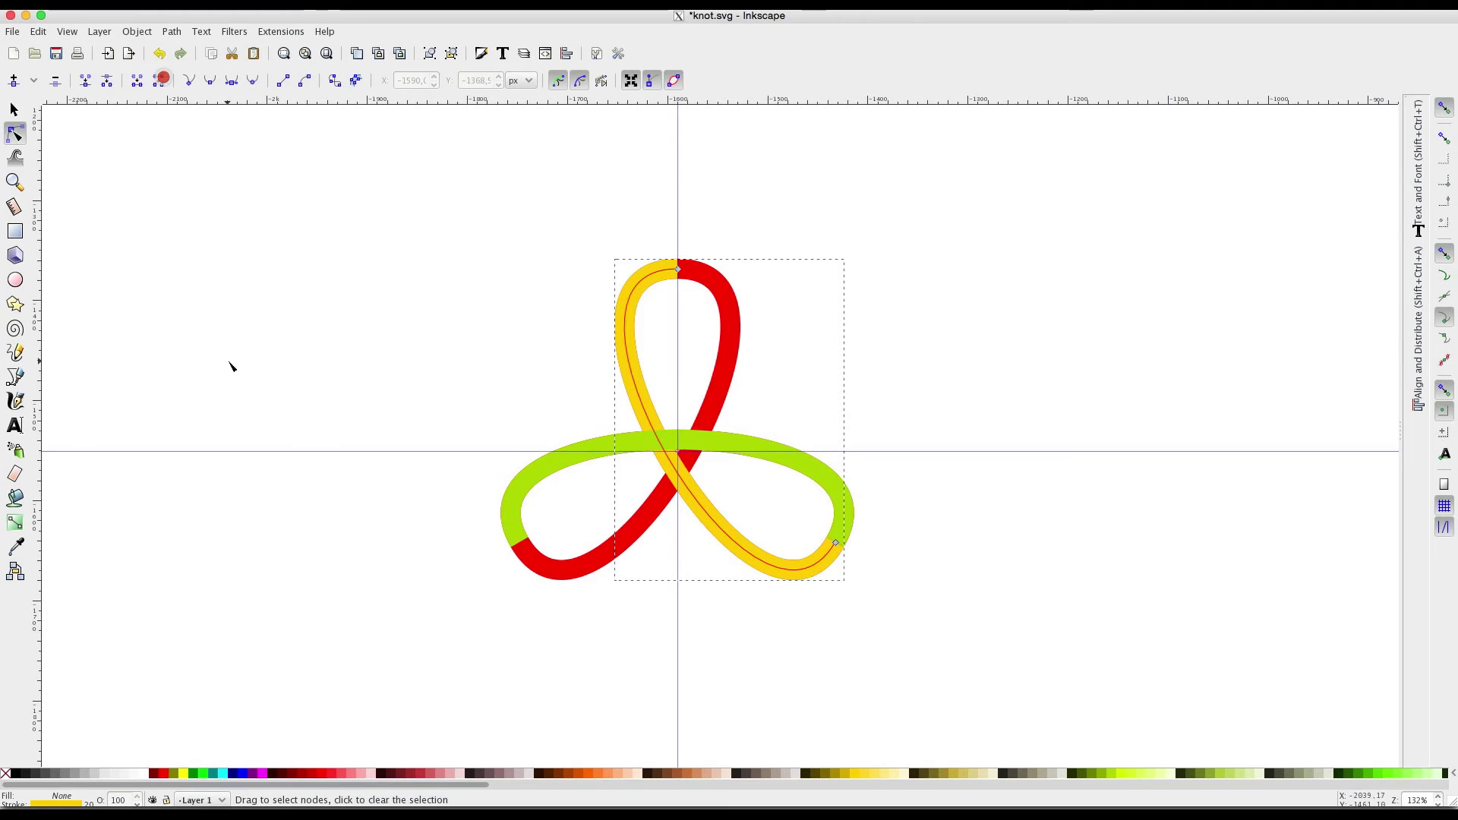
# Reduce the red knot to the arc from apex to lower-left node by deleting its lower-right node, breaking the remaining nodes and removing the extra segment.
pyautogui.click(736, 353)
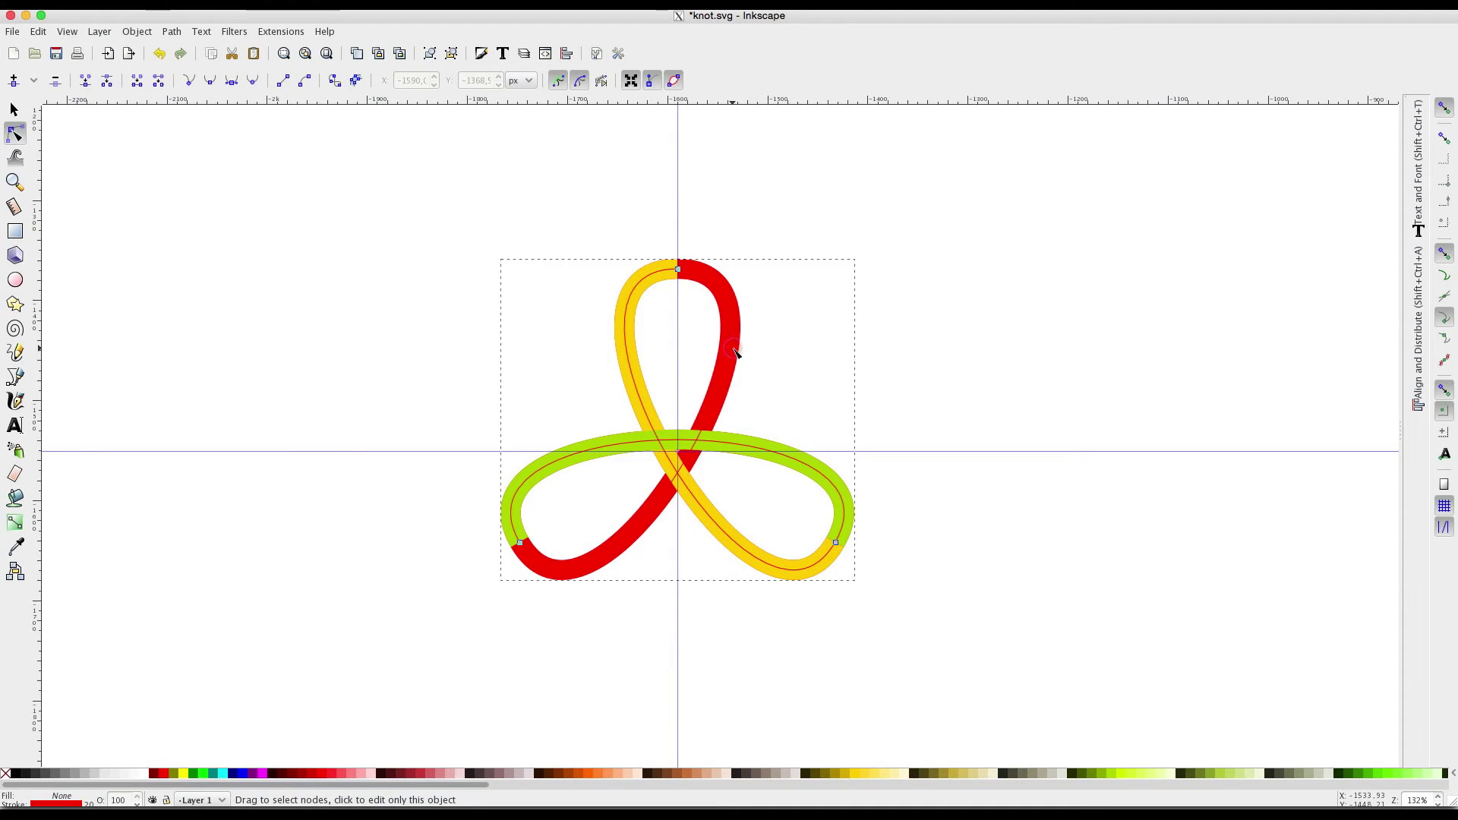
pyautogui.click(836, 543)
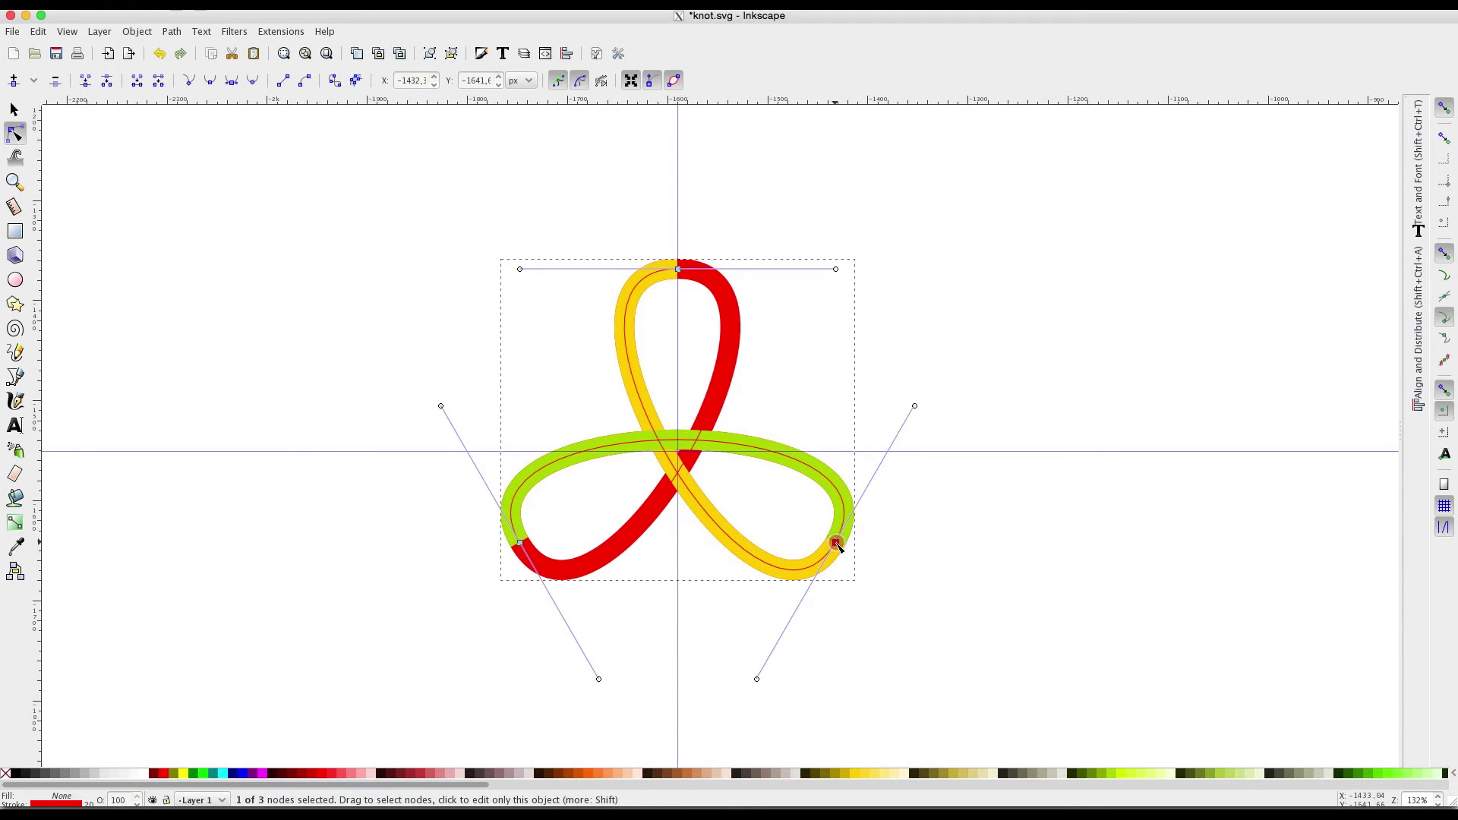
pyautogui.press('BackSpace')
pyautogui.click(677, 269)
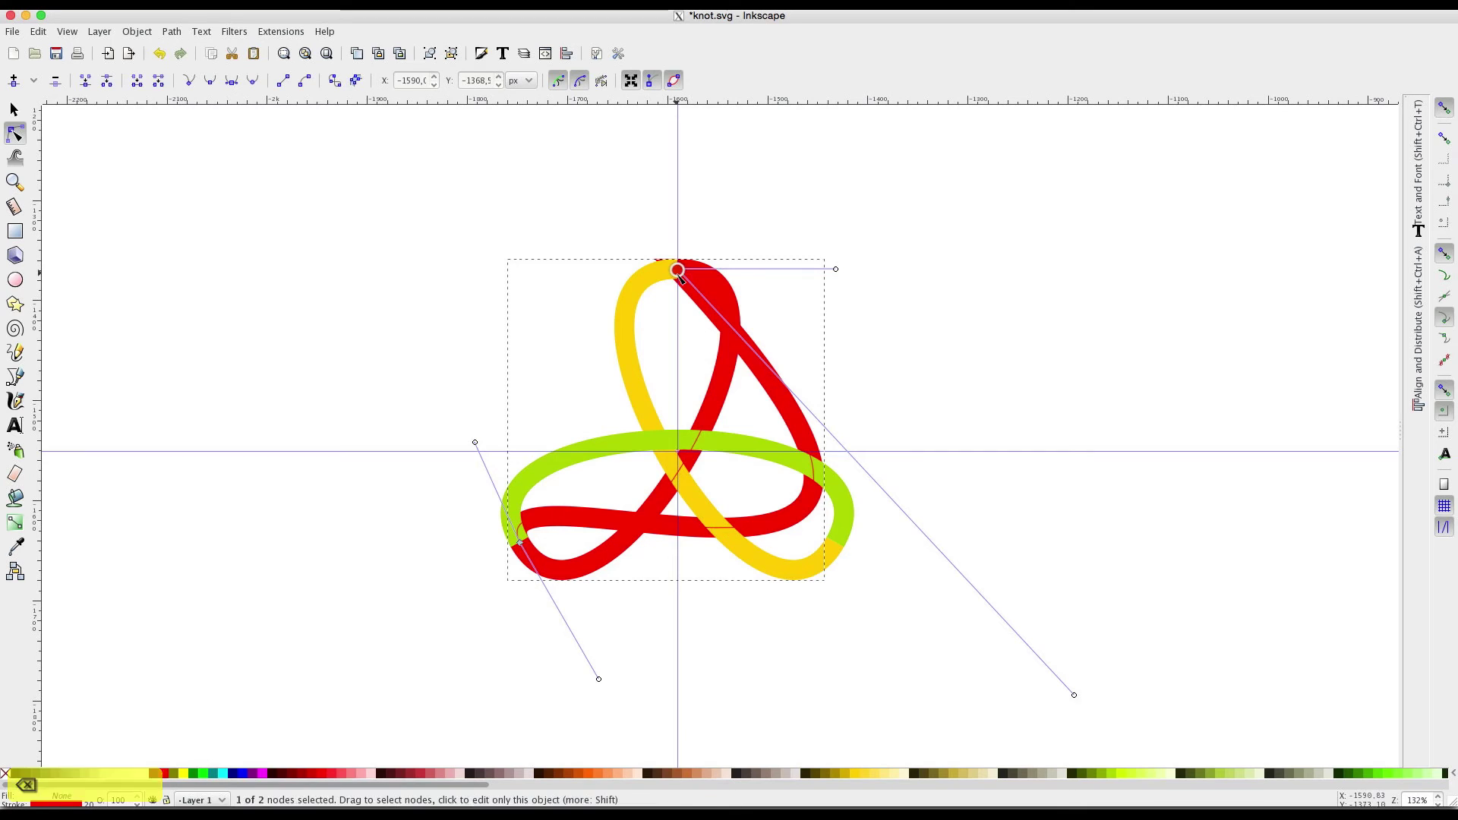
pyautogui.keyDown('shift'); pyautogui.click(521, 544); pyautogui.keyUp('shift')
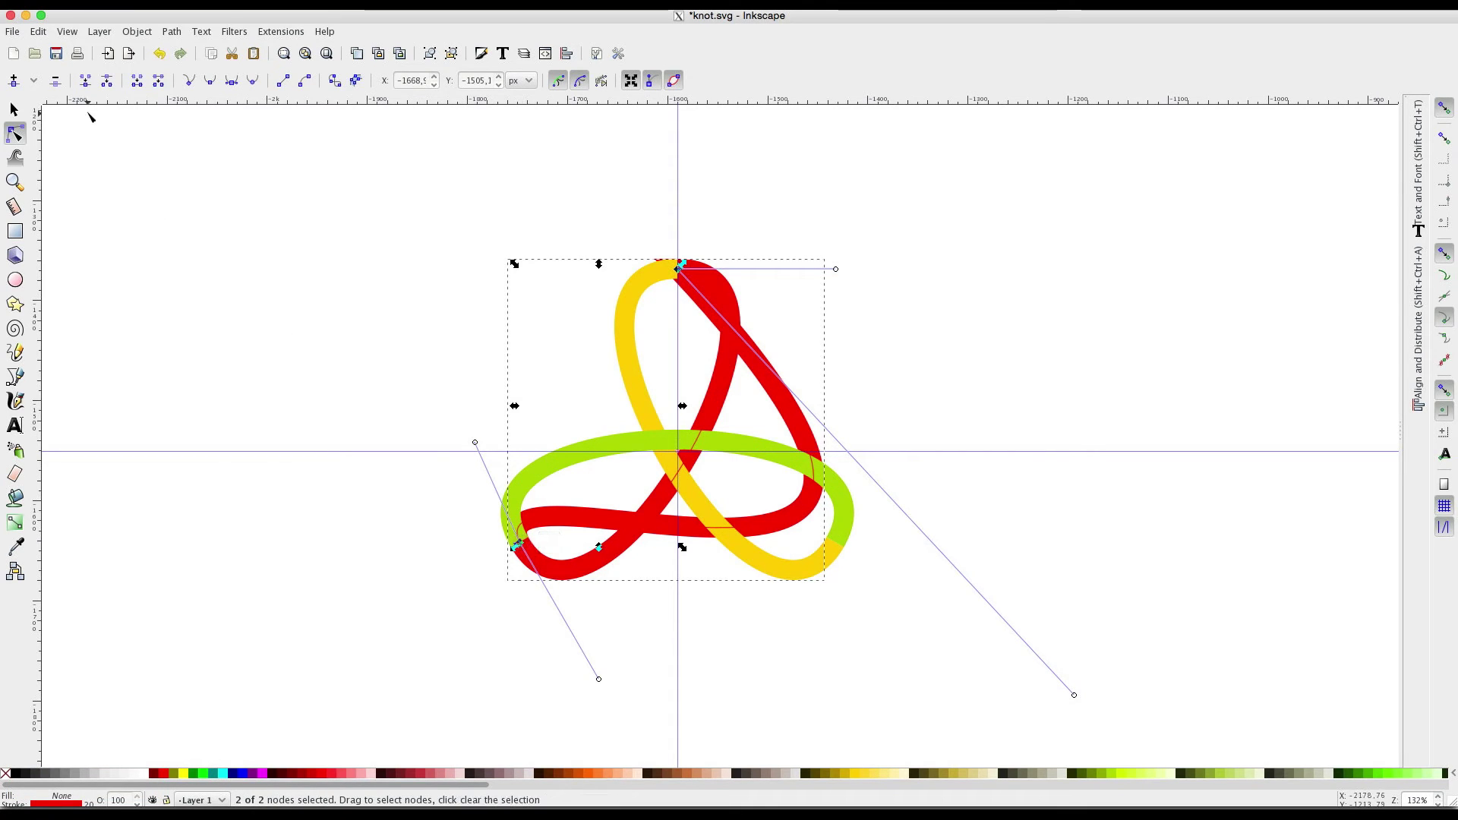
pyautogui.click(107, 81)
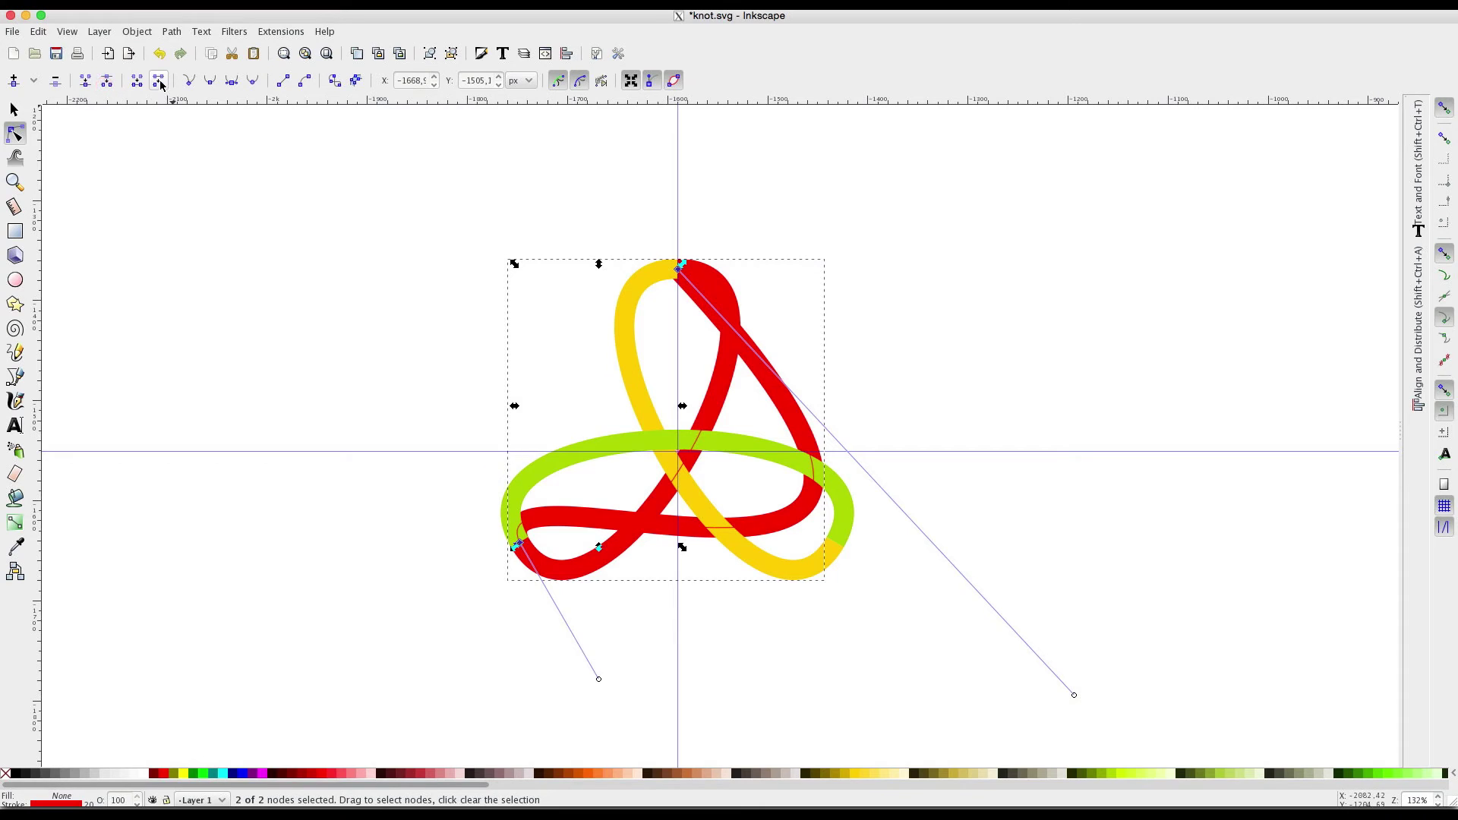
pyautogui.click(159, 82)
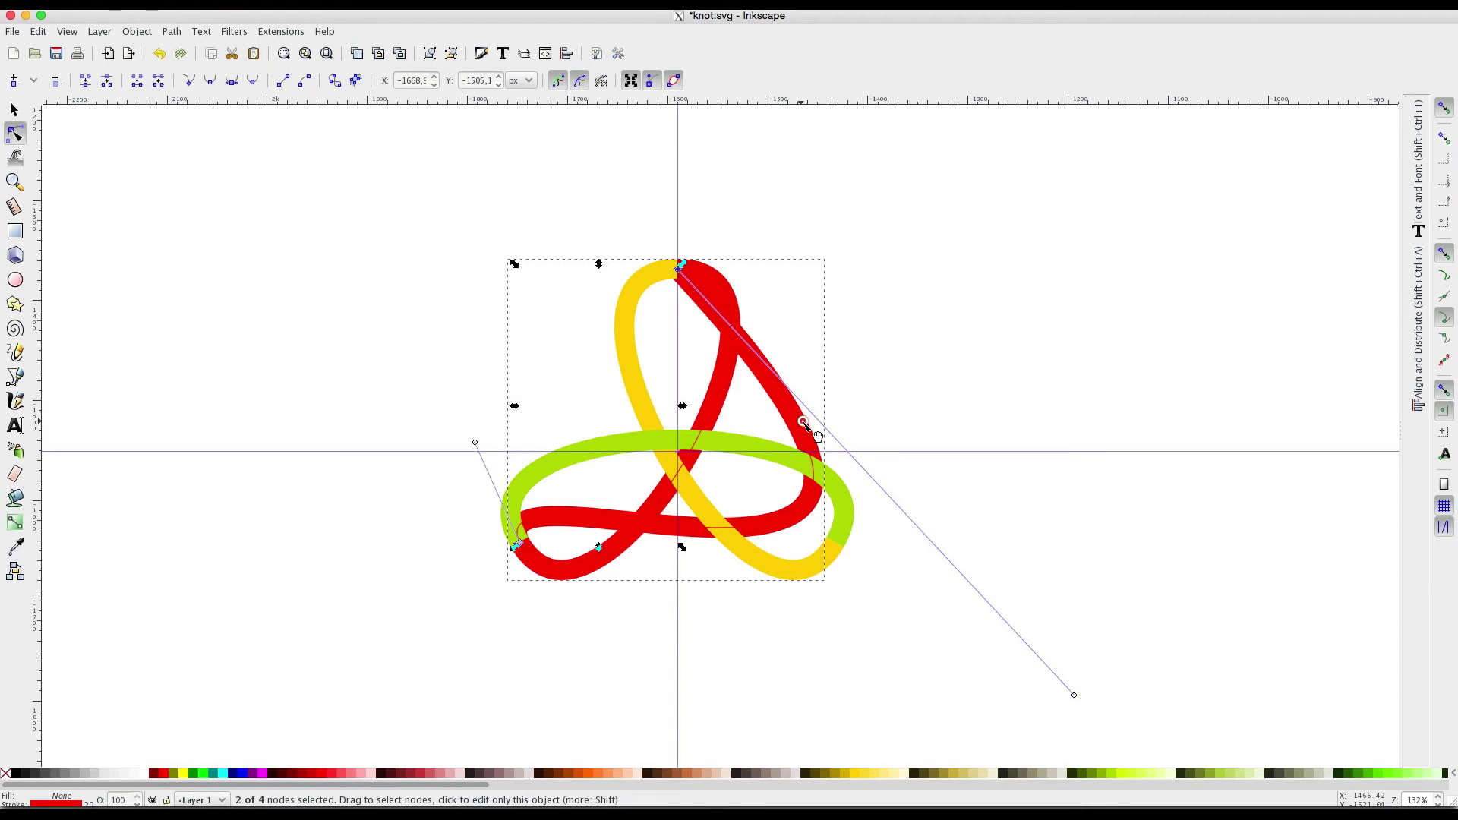
pyautogui.click(160, 81)
# Select the red, yellow and green arcs together and convert their strokes to paths.
pyautogui.click(14, 110)
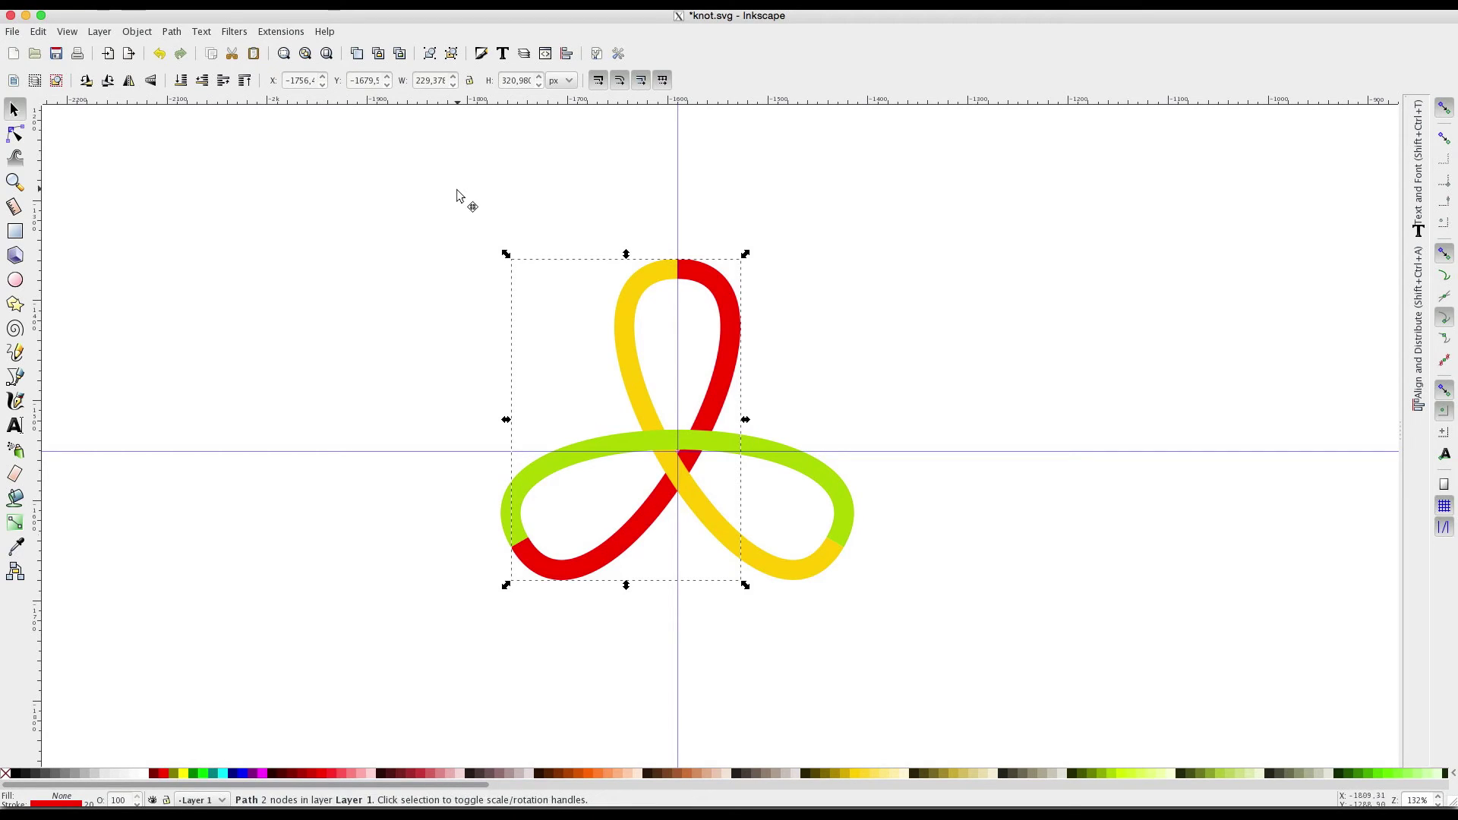
pyautogui.moveTo(463, 180); pyautogui.dragTo(913, 638)
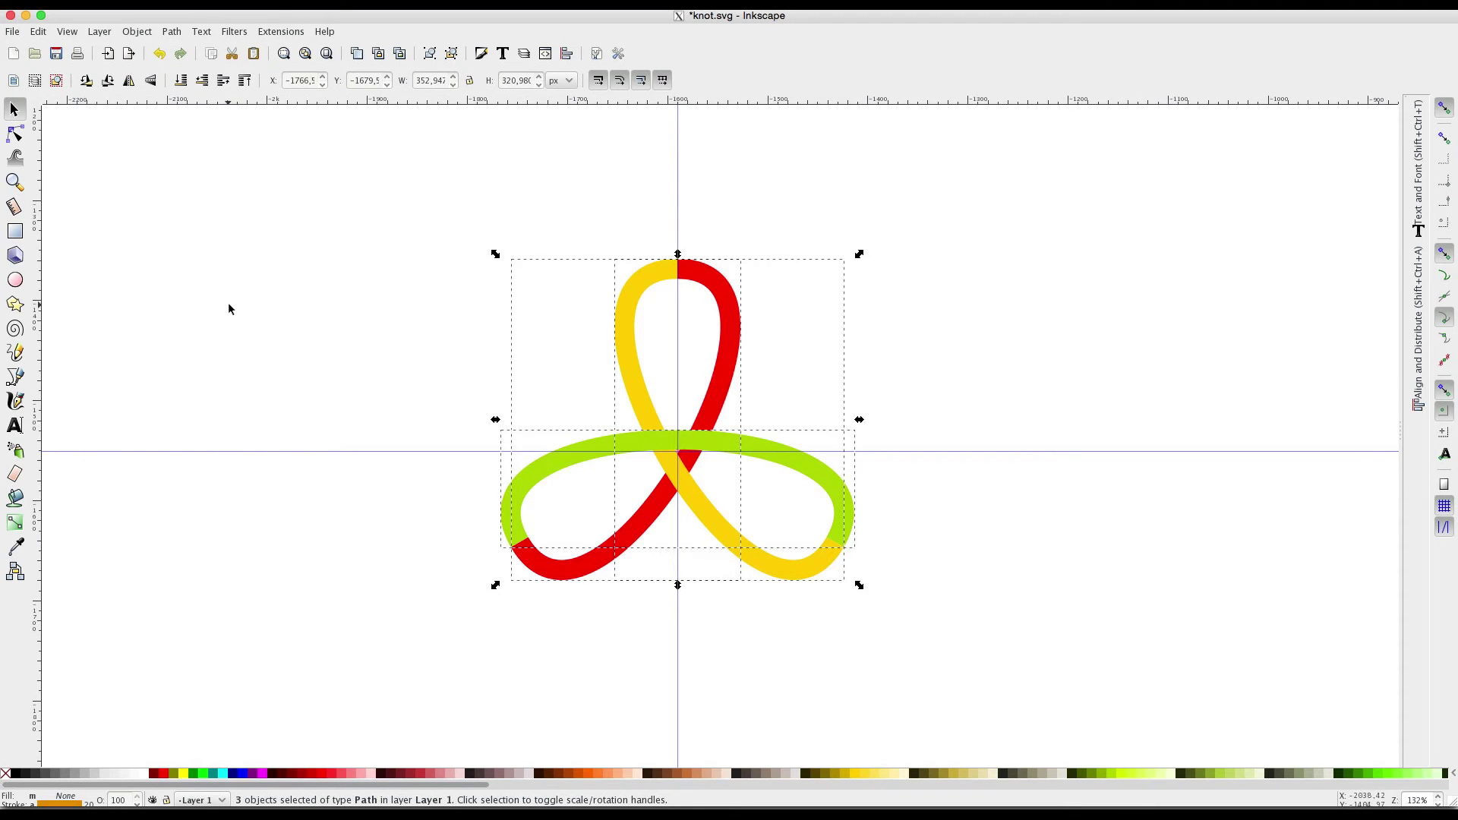
pyautogui.click(16, 137)
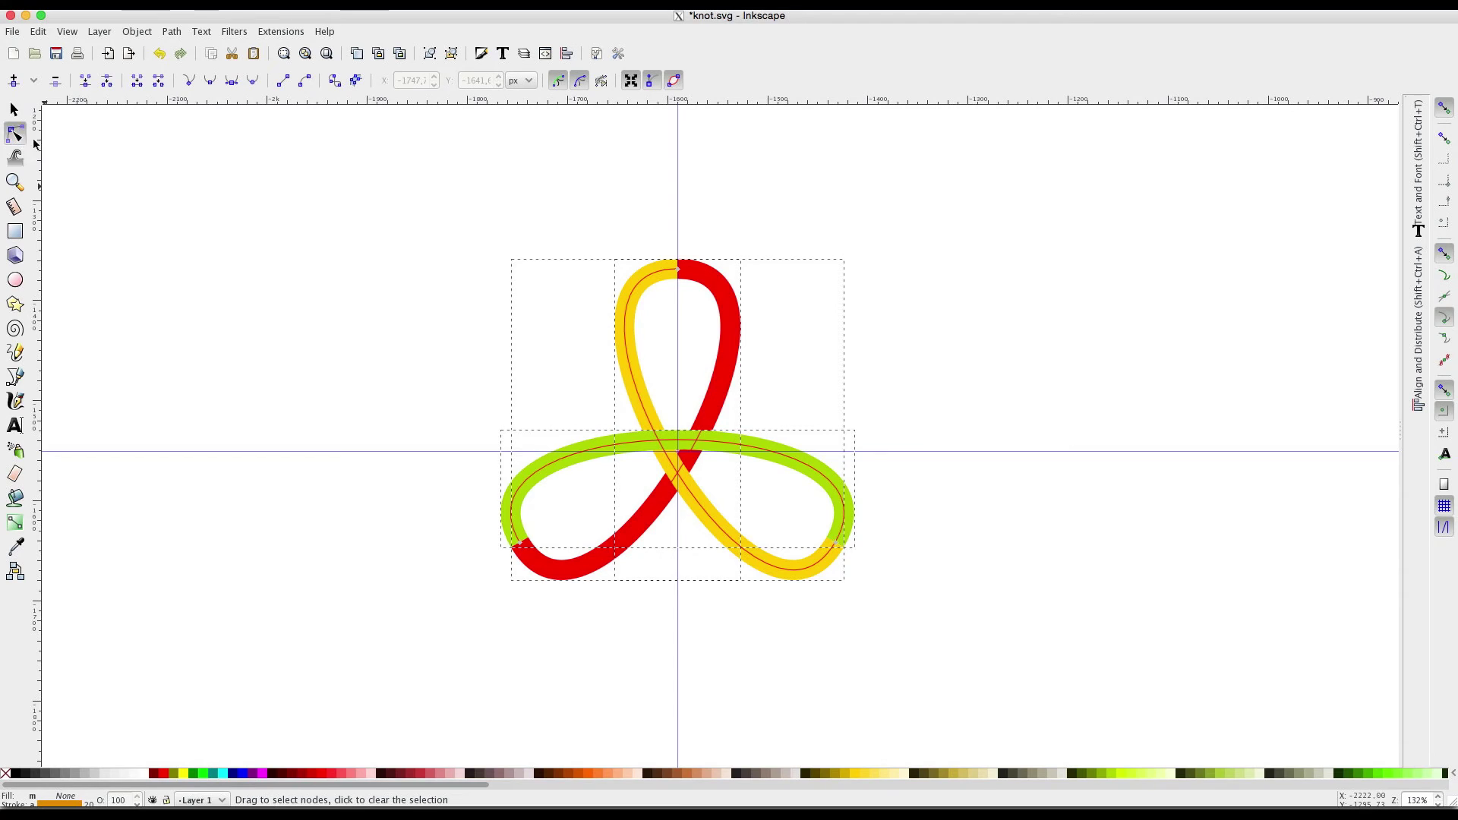
pyautogui.click(358, 83)
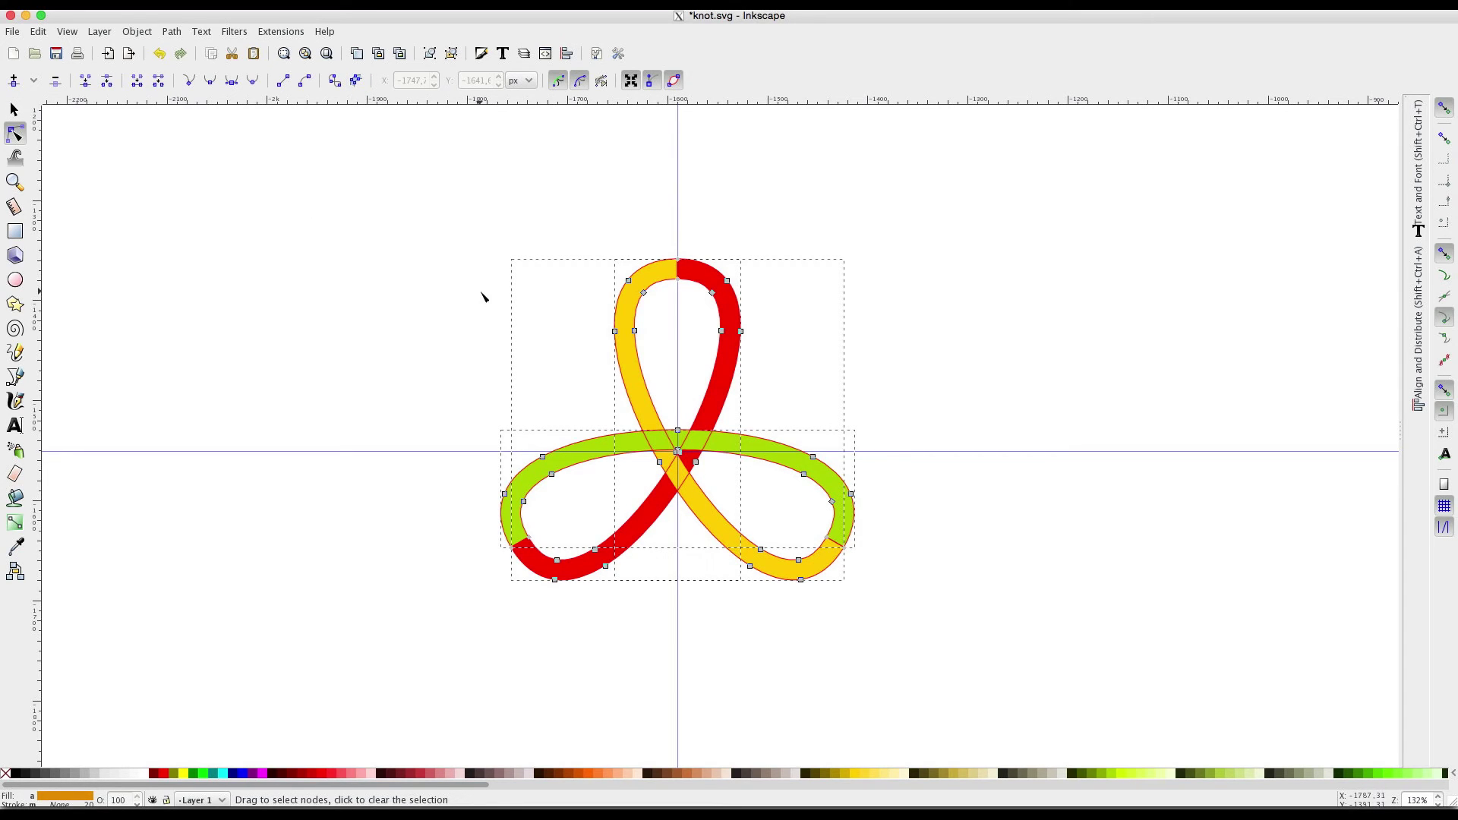
pyautogui.click(174, 34)
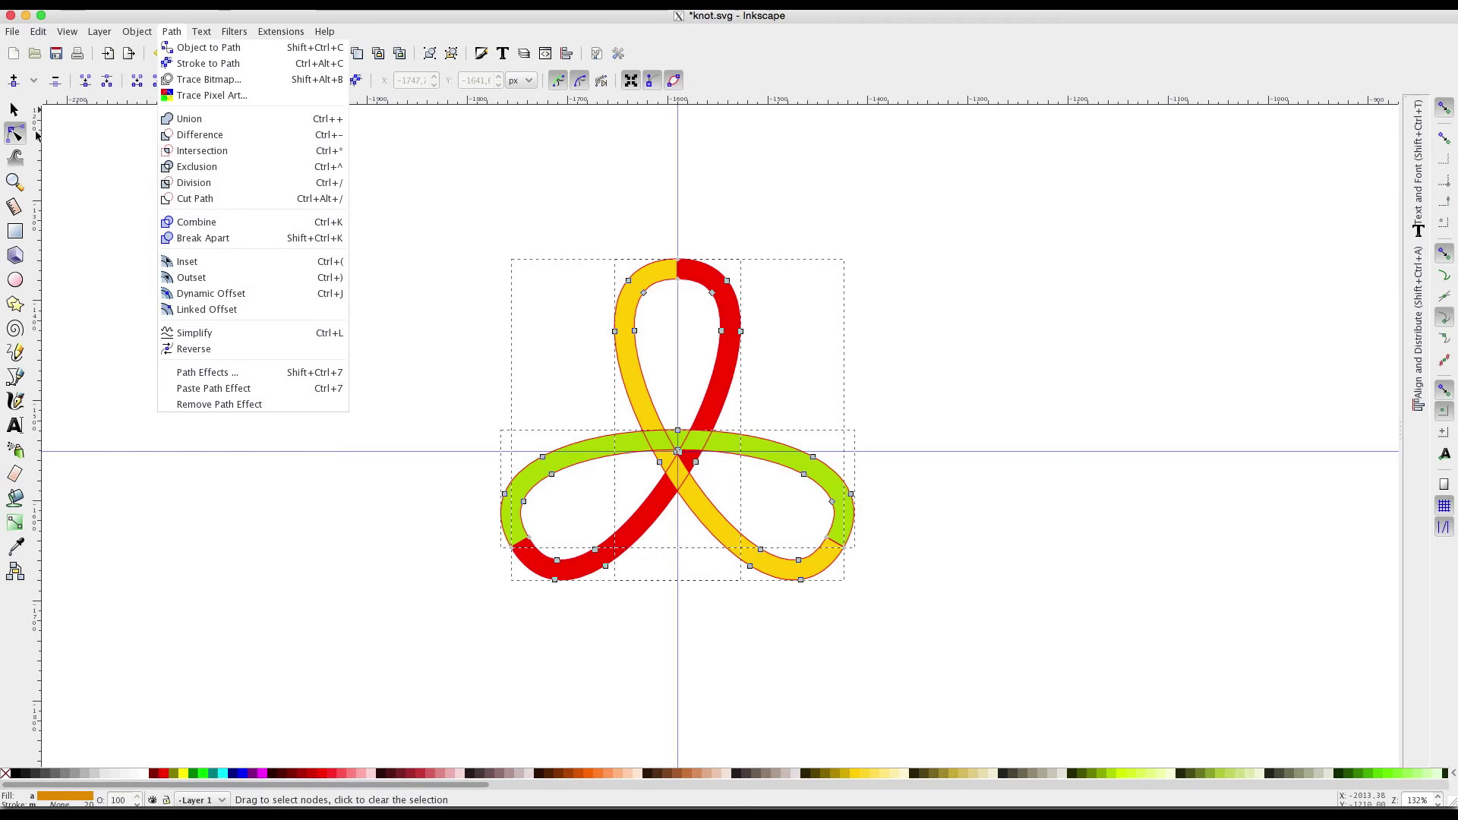
pyautogui.click(237, 221)
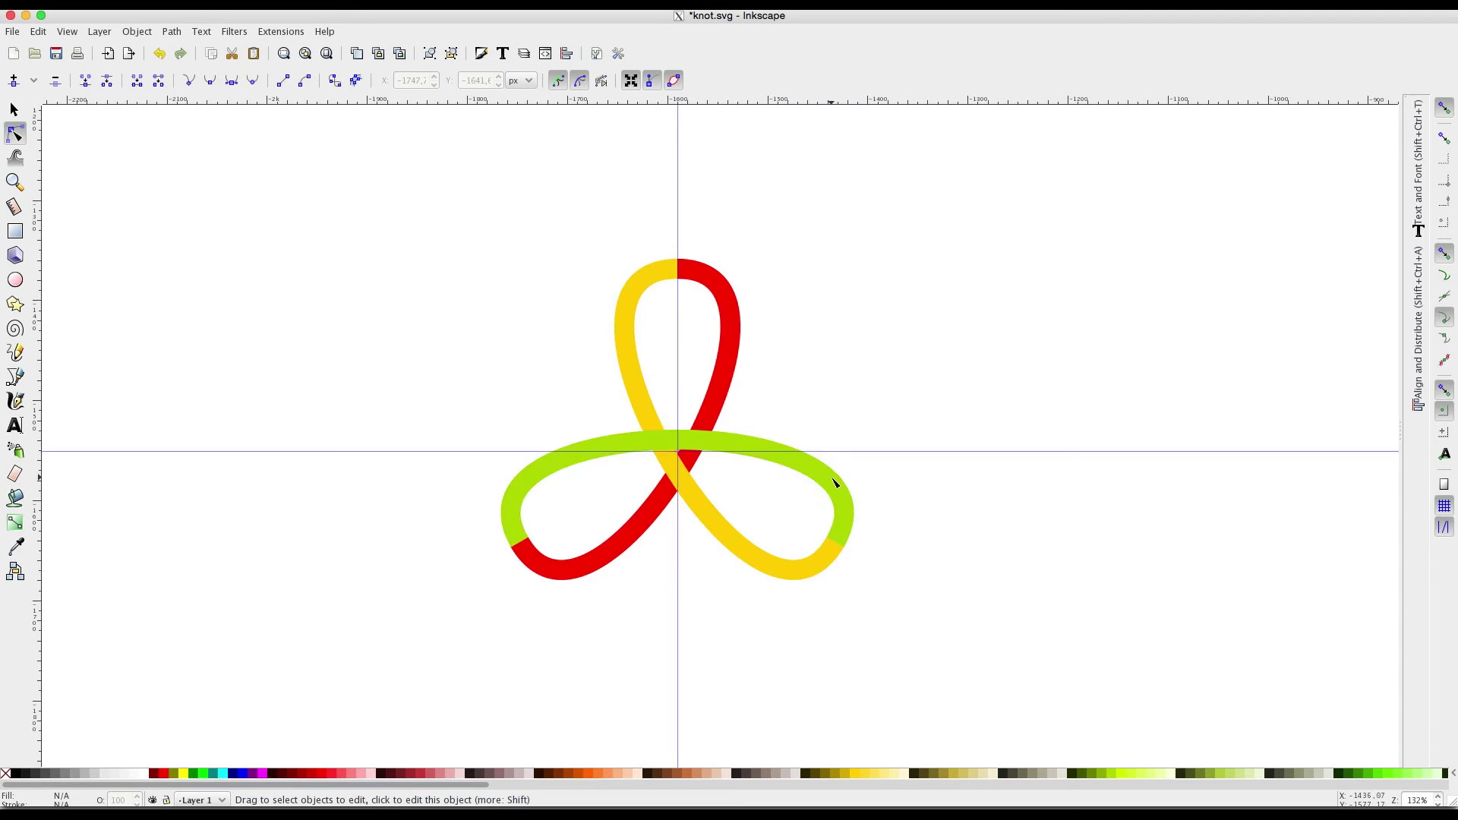
# Duplicate the yellow arc and use the copy to divide the red arc where the two cross.
pyautogui.click(642, 292)
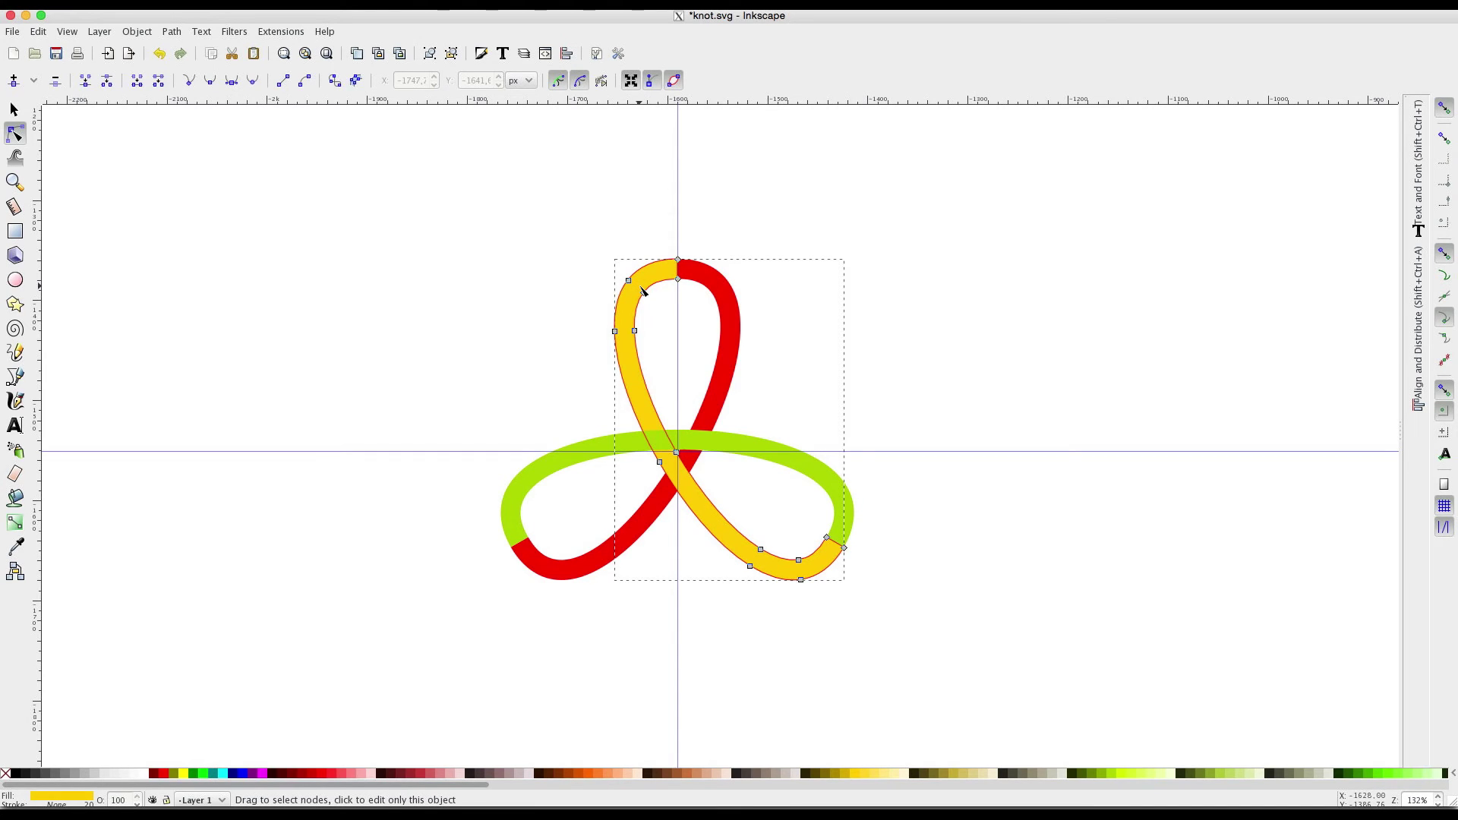
pyautogui.hotkey('ctrl', 'd')
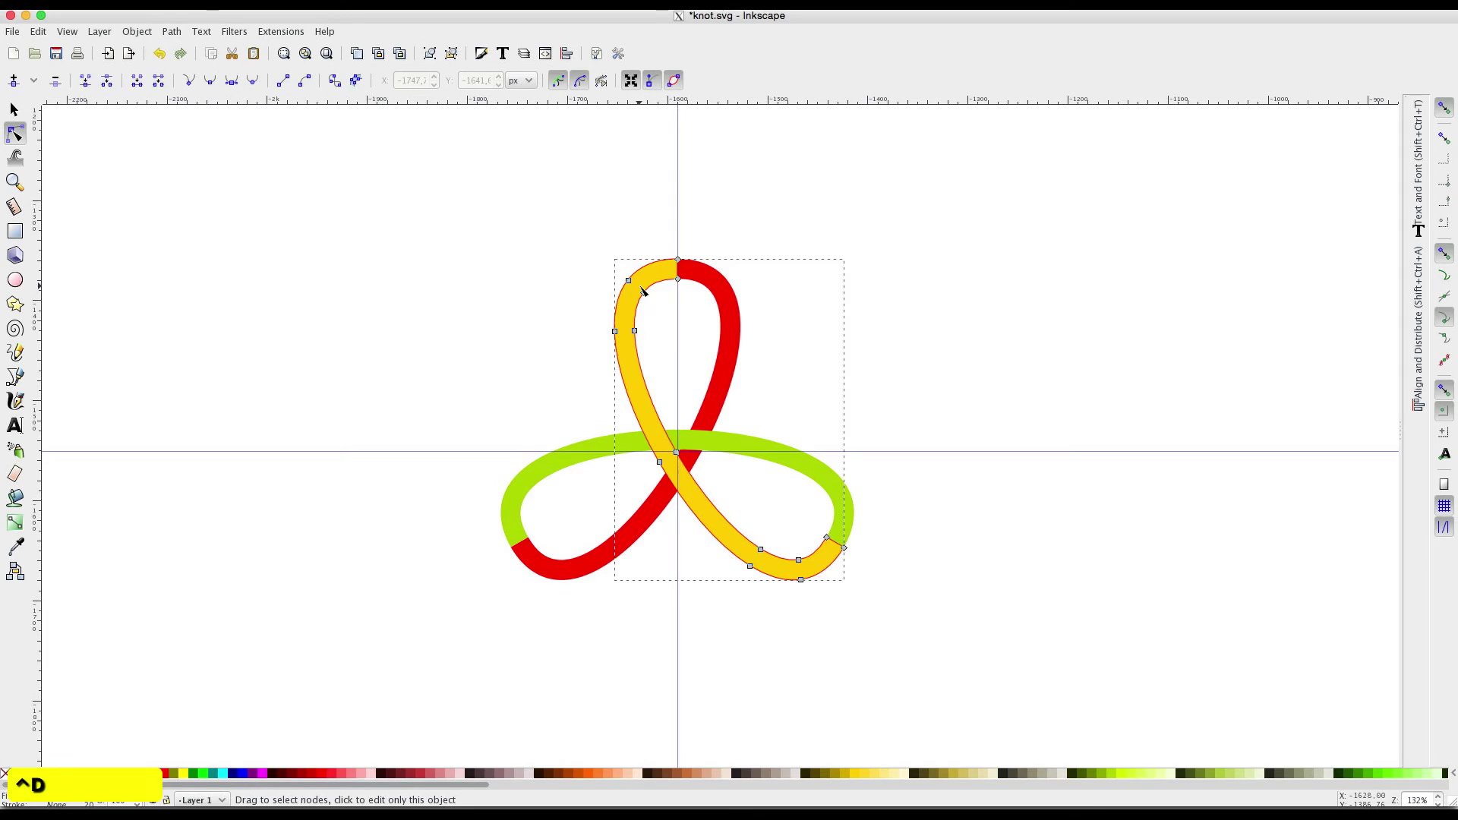
pyautogui.click(15, 111)
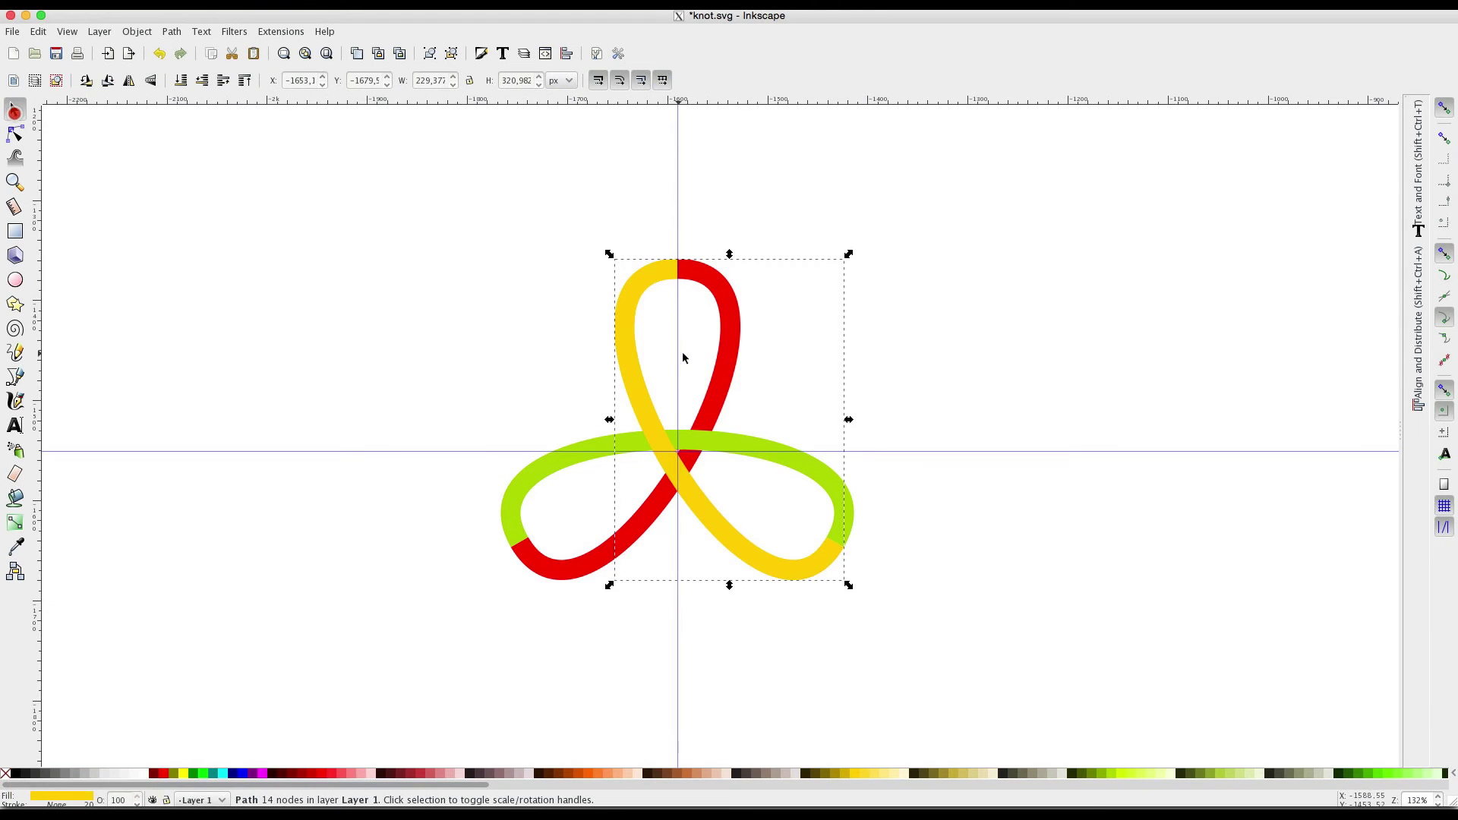
pyautogui.keyDown('shift'); pyautogui.click(727, 354); pyautogui.keyUp('shift')
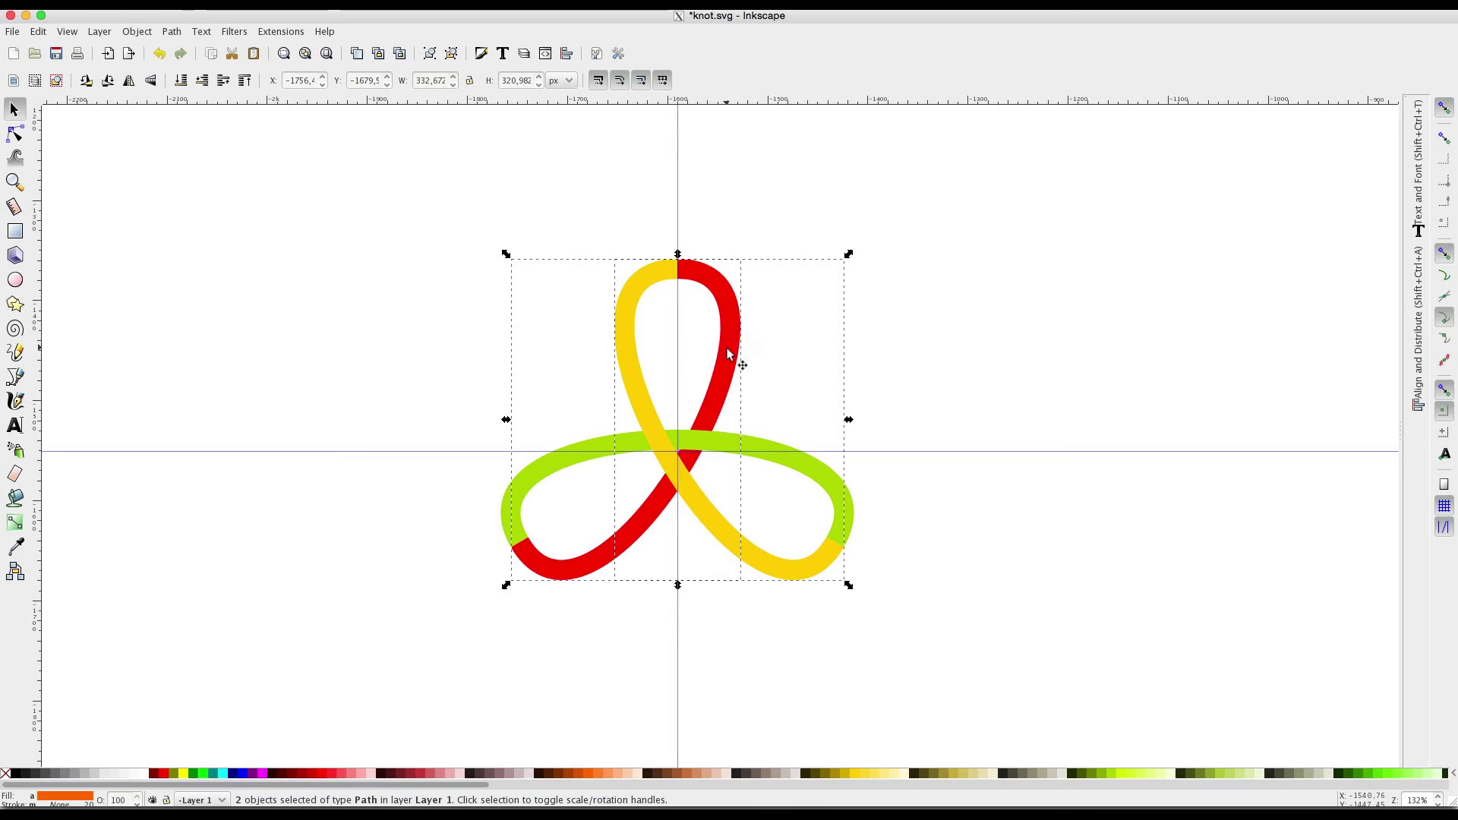
pyautogui.click(171, 31)
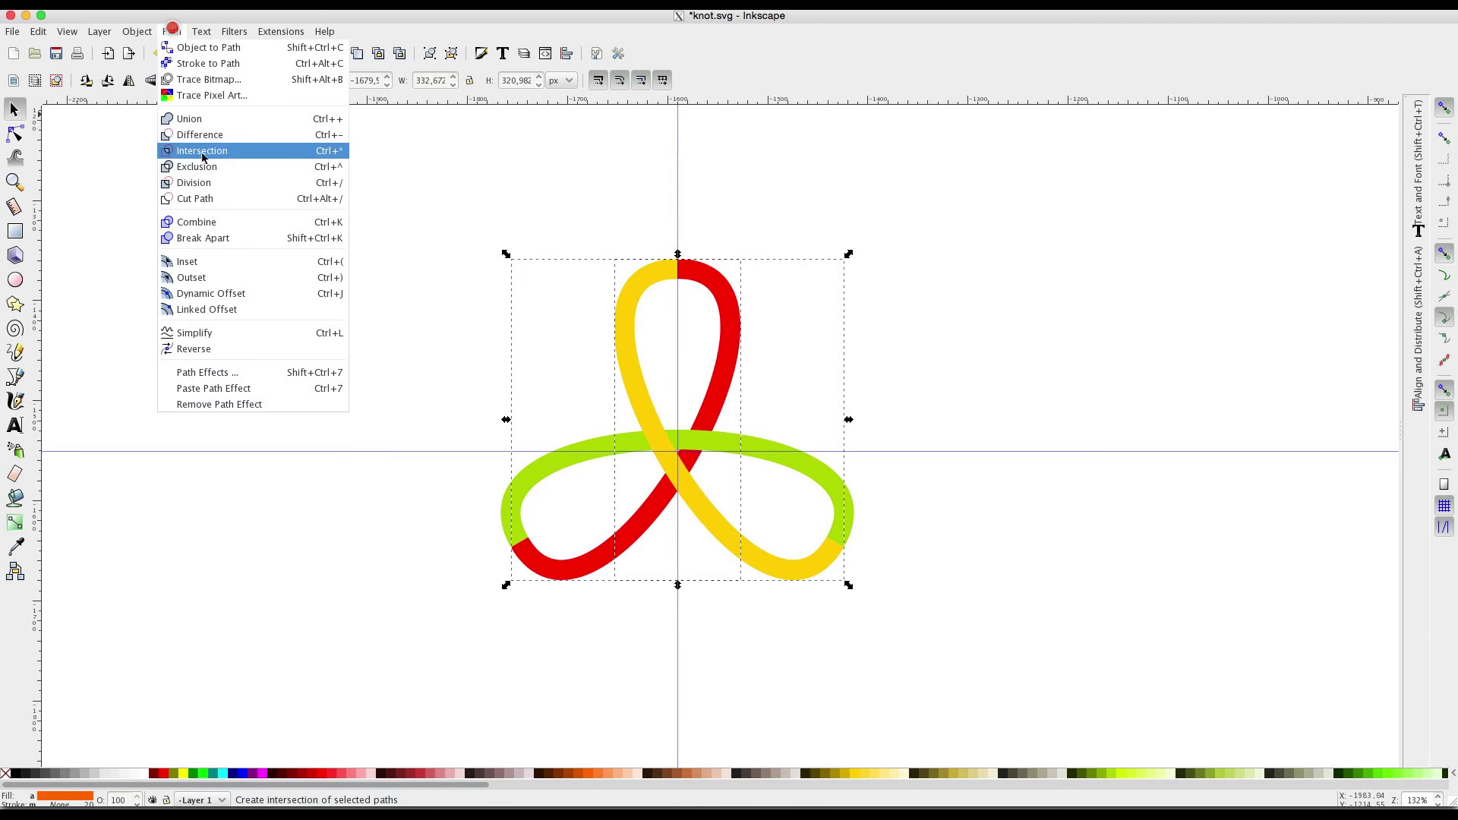
pyautogui.click(203, 183)
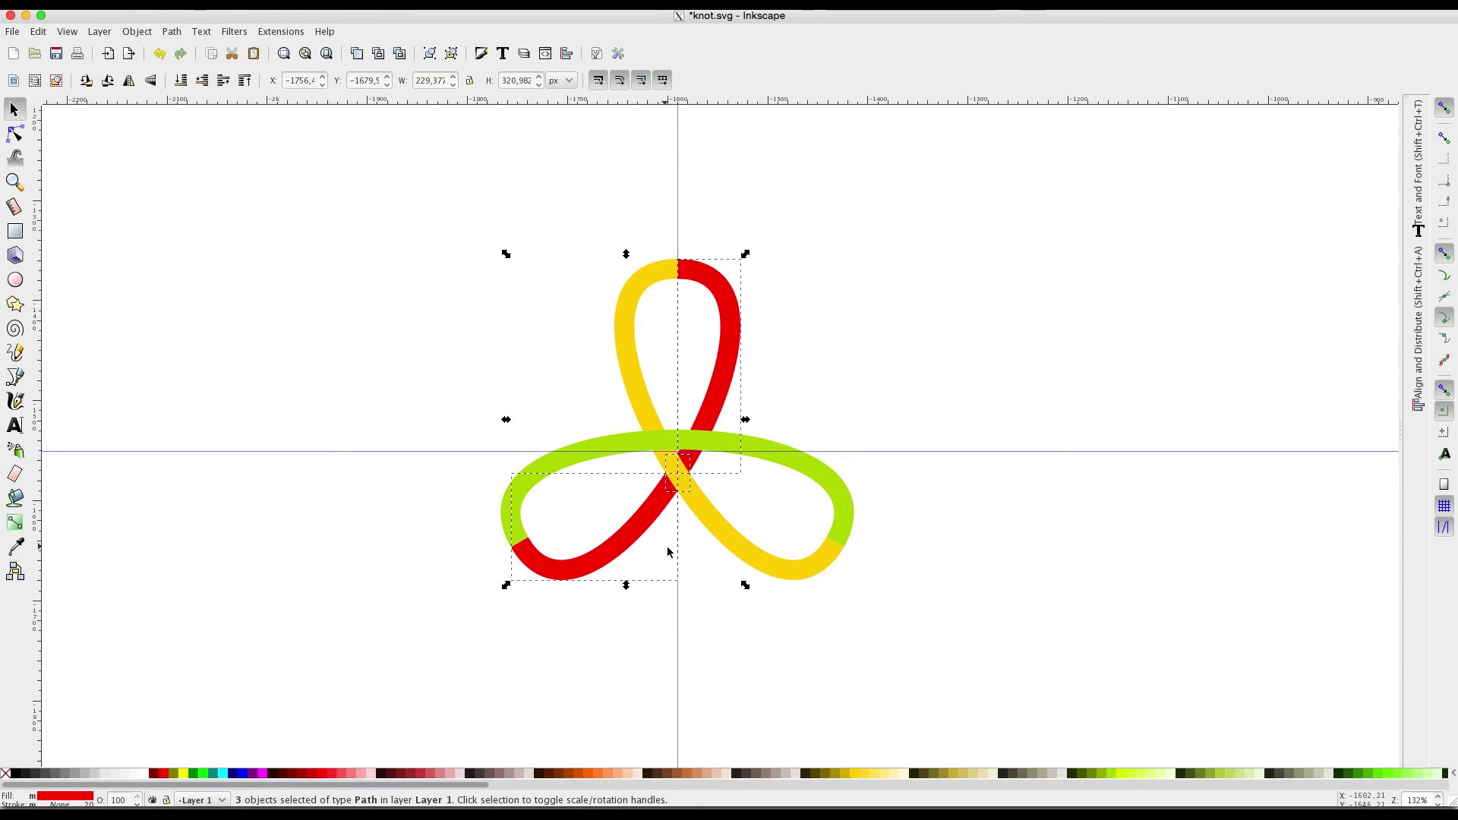
# Check the separated red pieces and delete the small red one hidden beneath the yellow arc at the crossing.
pyautogui.click(634, 303)
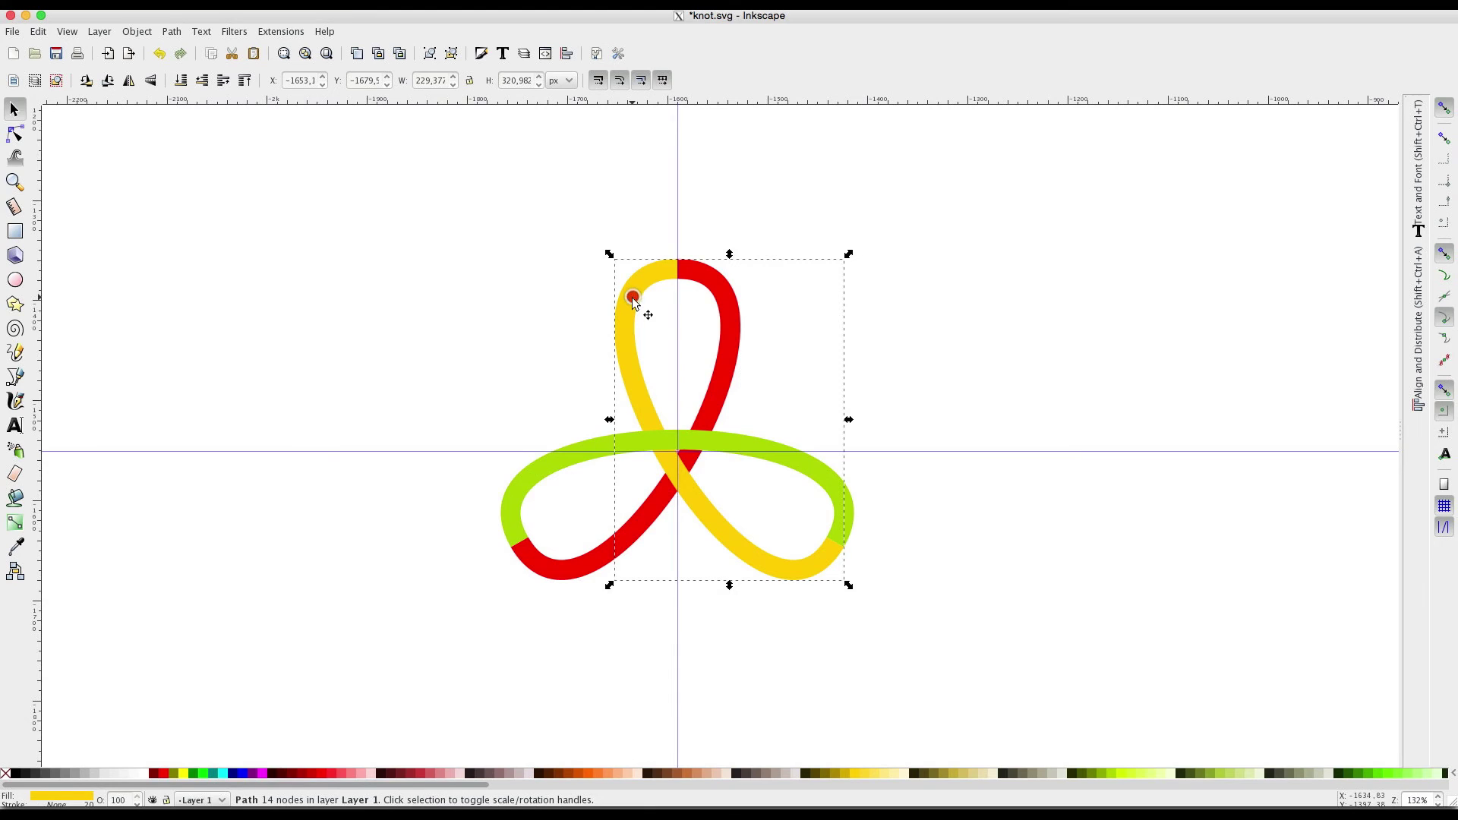
pyautogui.click(727, 334)
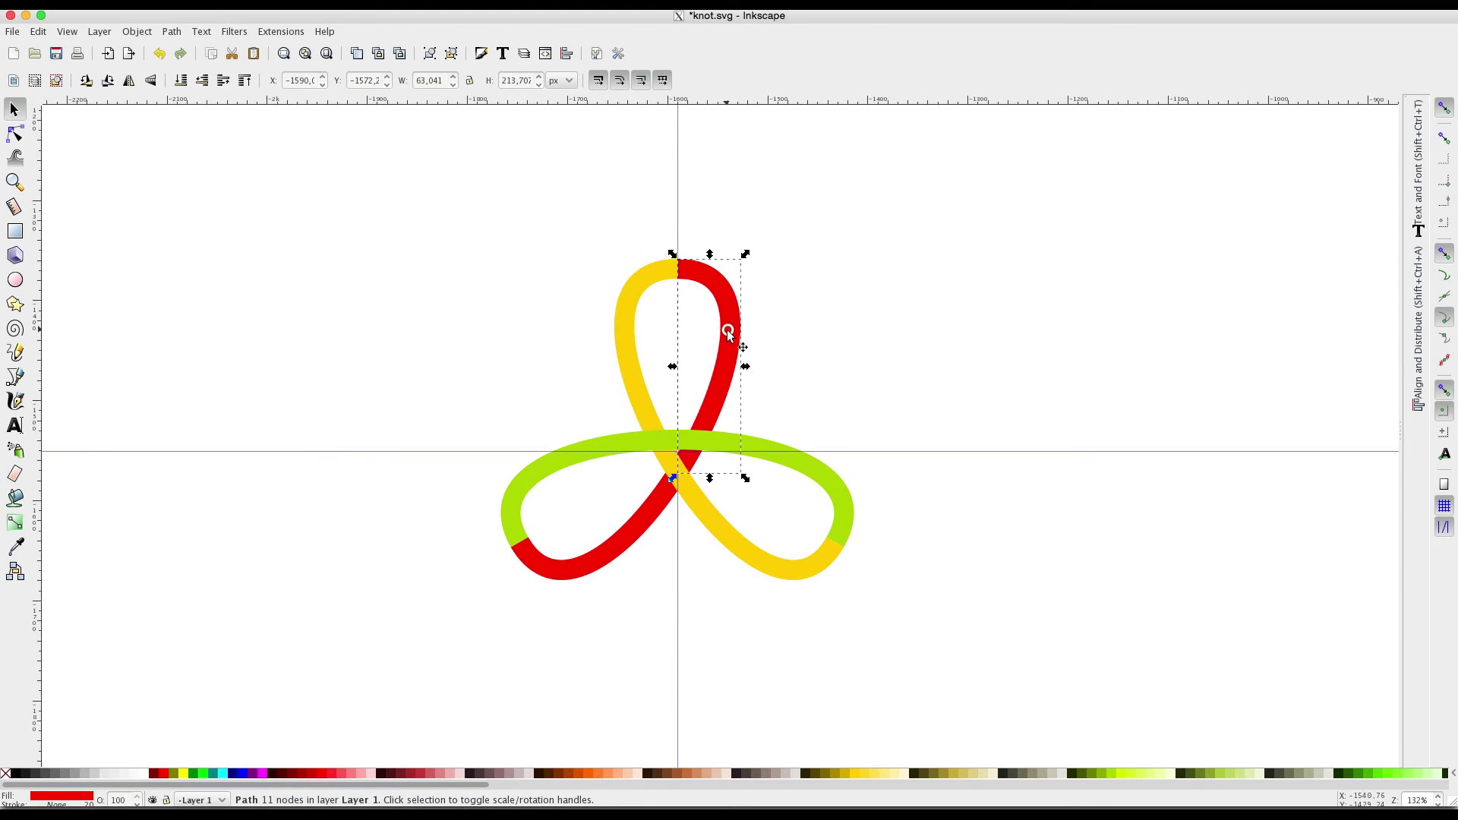
pyautogui.click(655, 516)
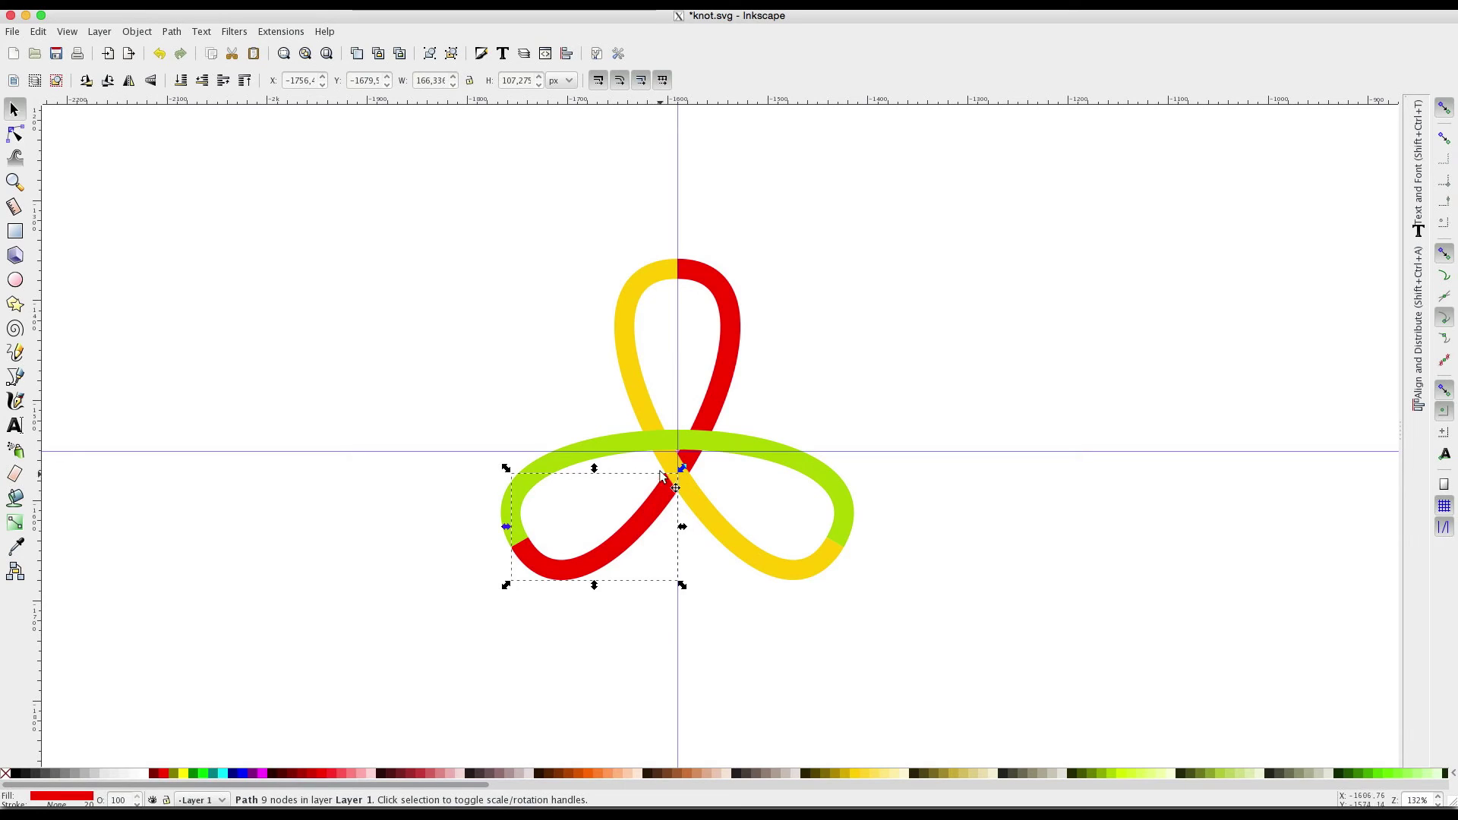
pyautogui.click(658, 446)
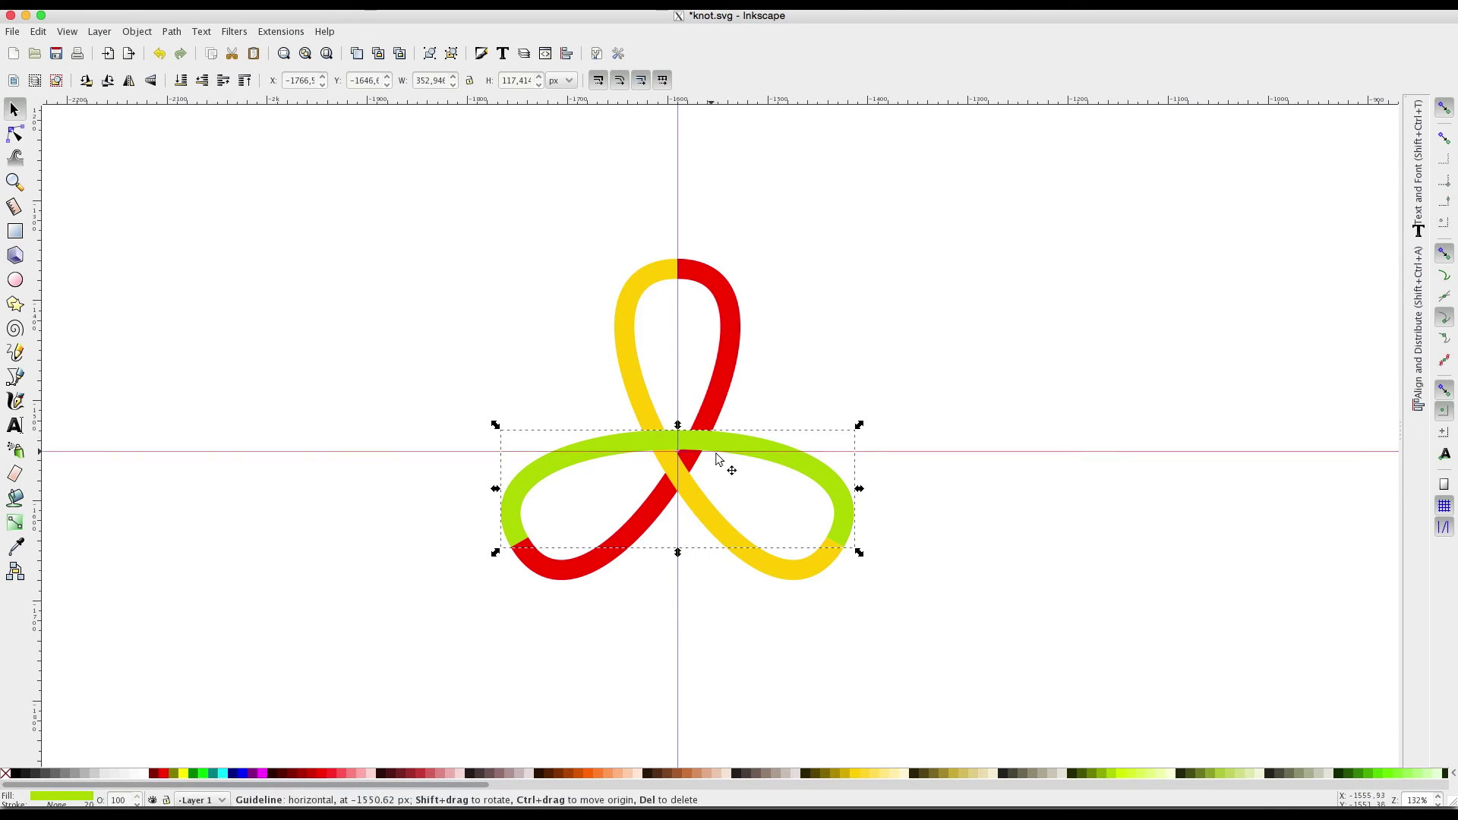
pyautogui.click(681, 470)
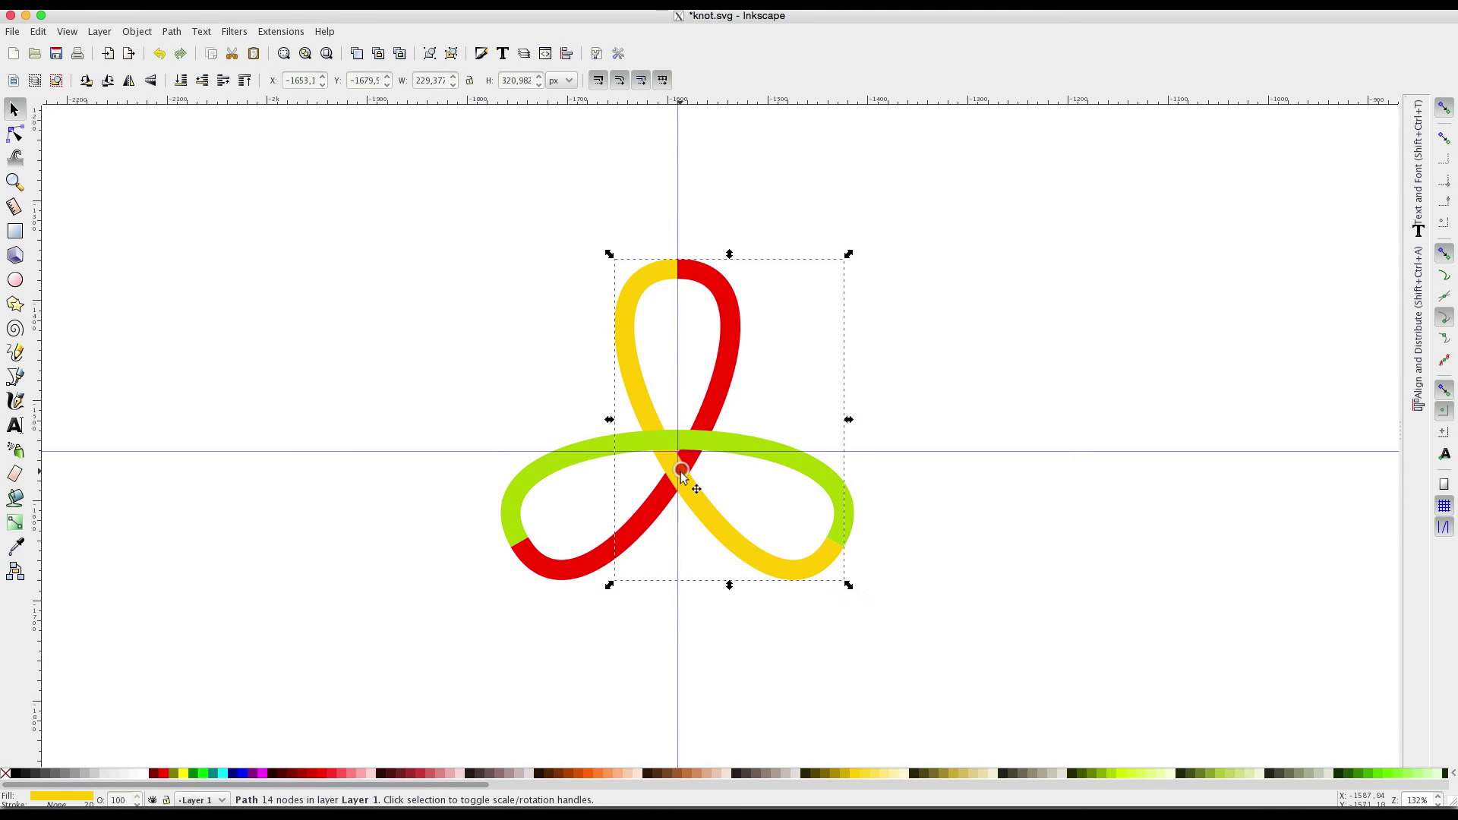
pyautogui.keyDown('alt'); pyautogui.click(680, 471); pyautogui.keyUp('alt')
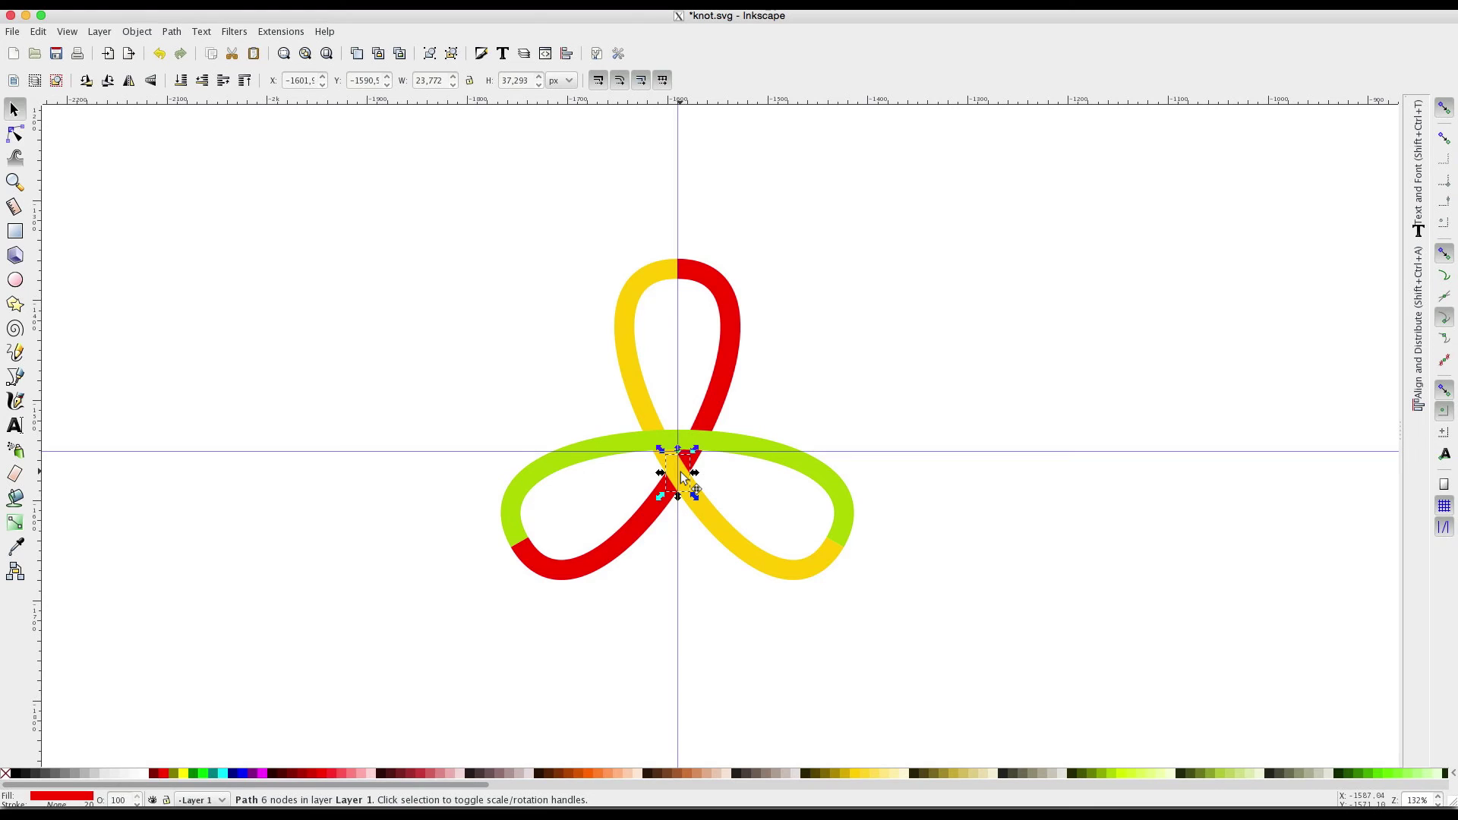
pyautogui.press('BackSpace')
pyautogui.click(681, 472)
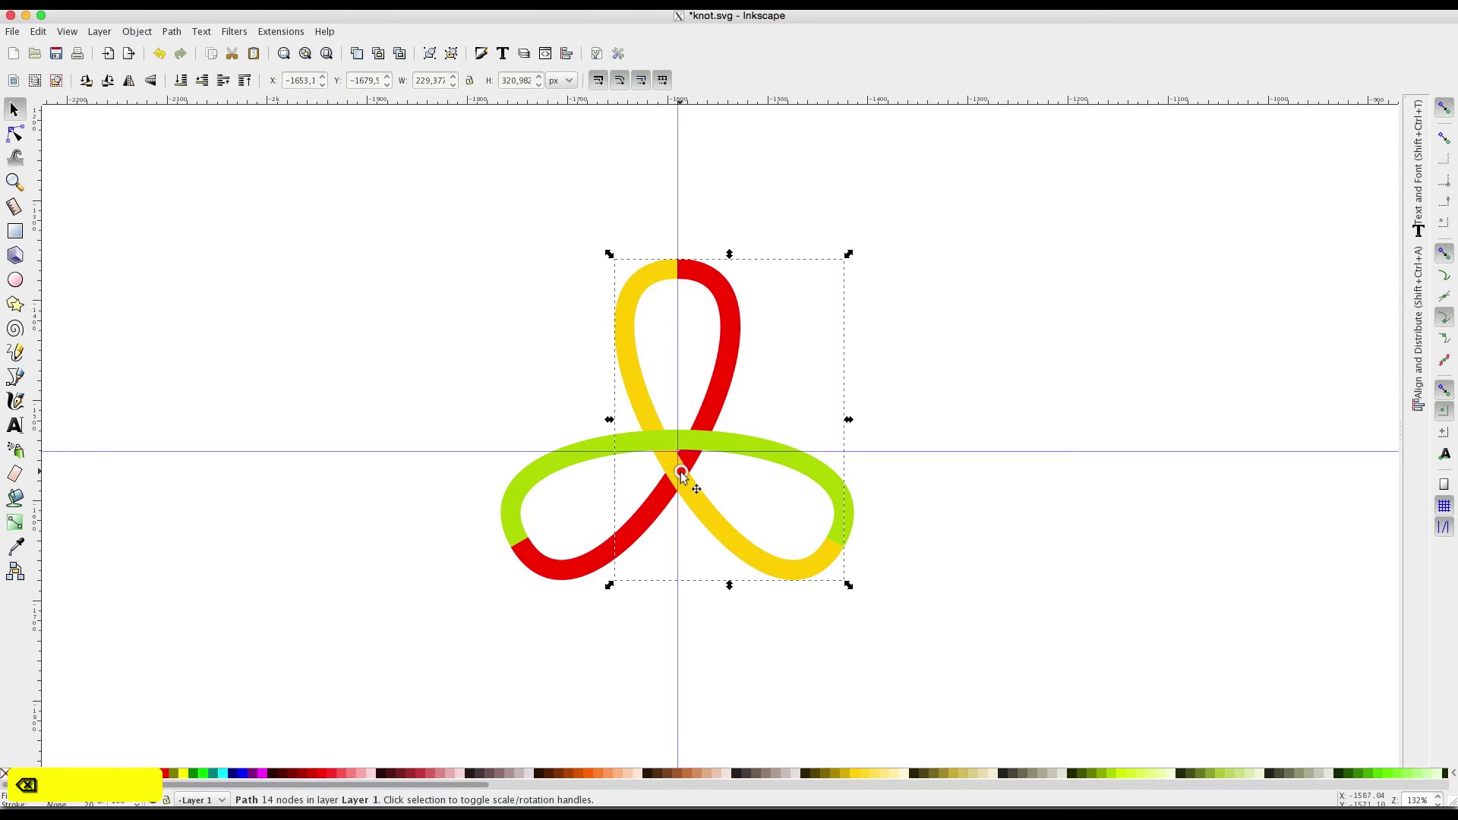
pyautogui.click(810, 335)
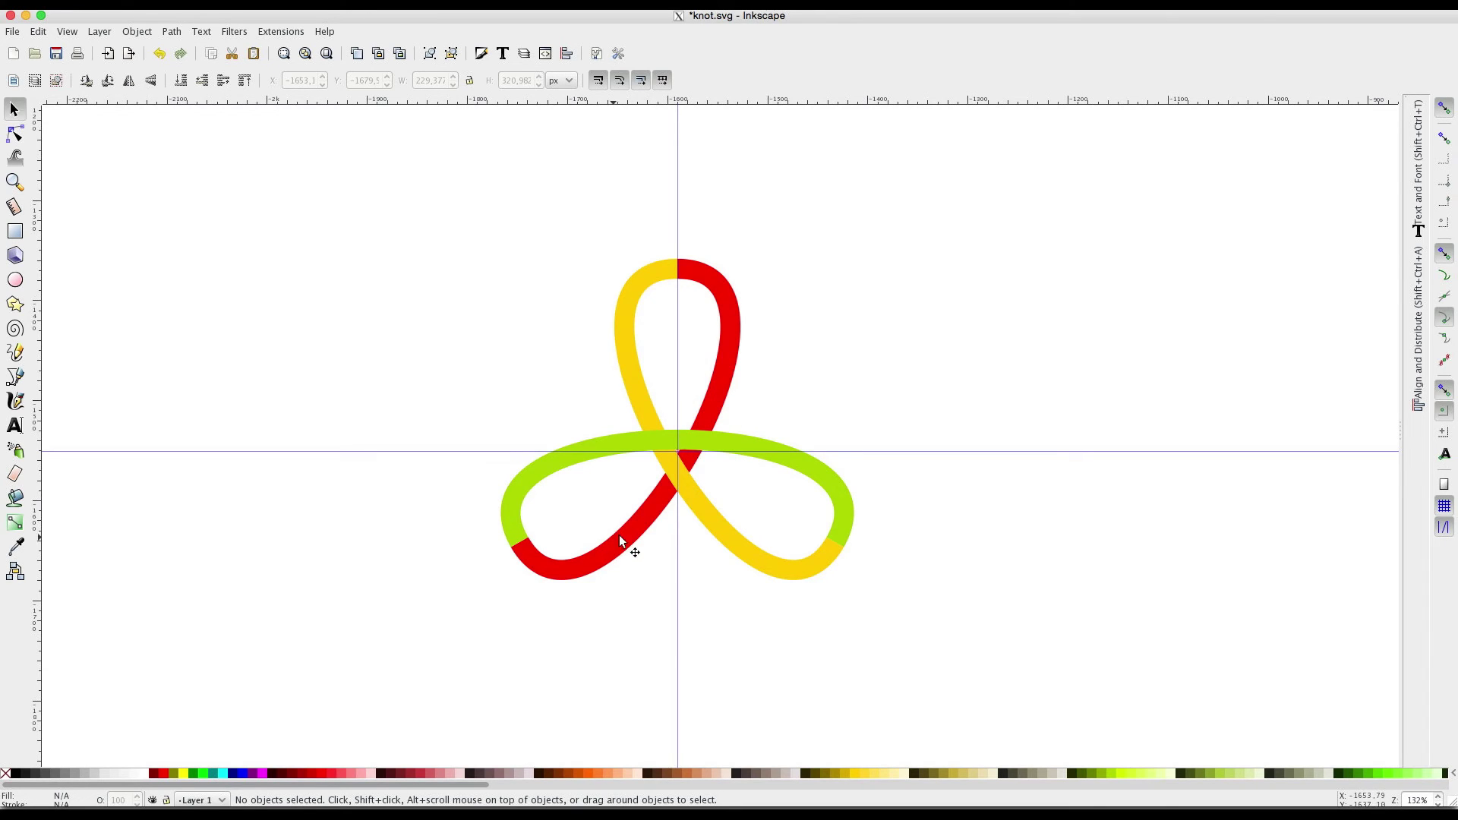
# Duplicate the upper red piece and use the copy to divide the green arc where the two cross.
pyautogui.click(714, 378)
pyautogui.press('Tab')
pyautogui.click(718, 380)
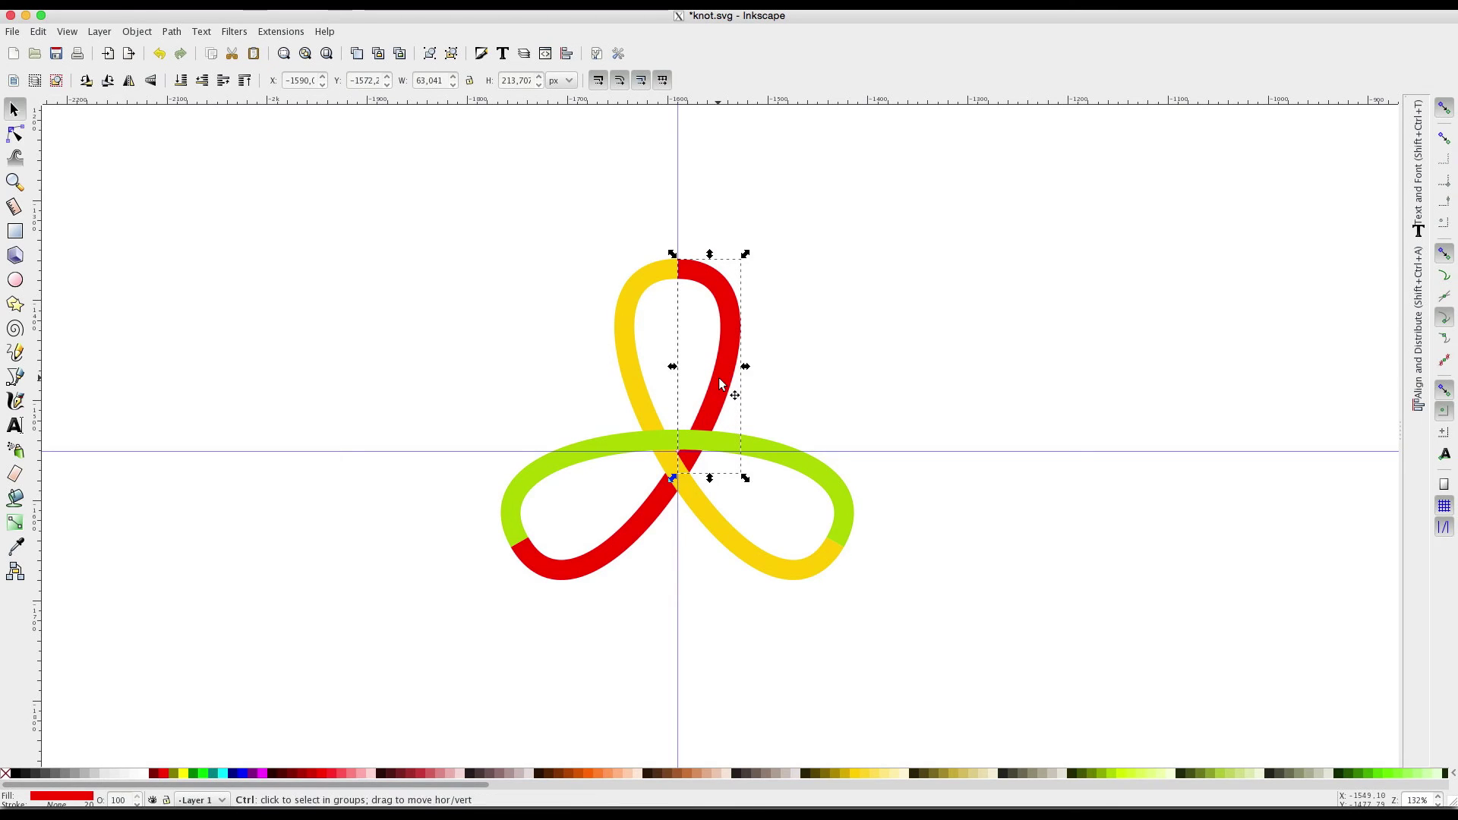
pyautogui.hotkey('ctrl', 'd')
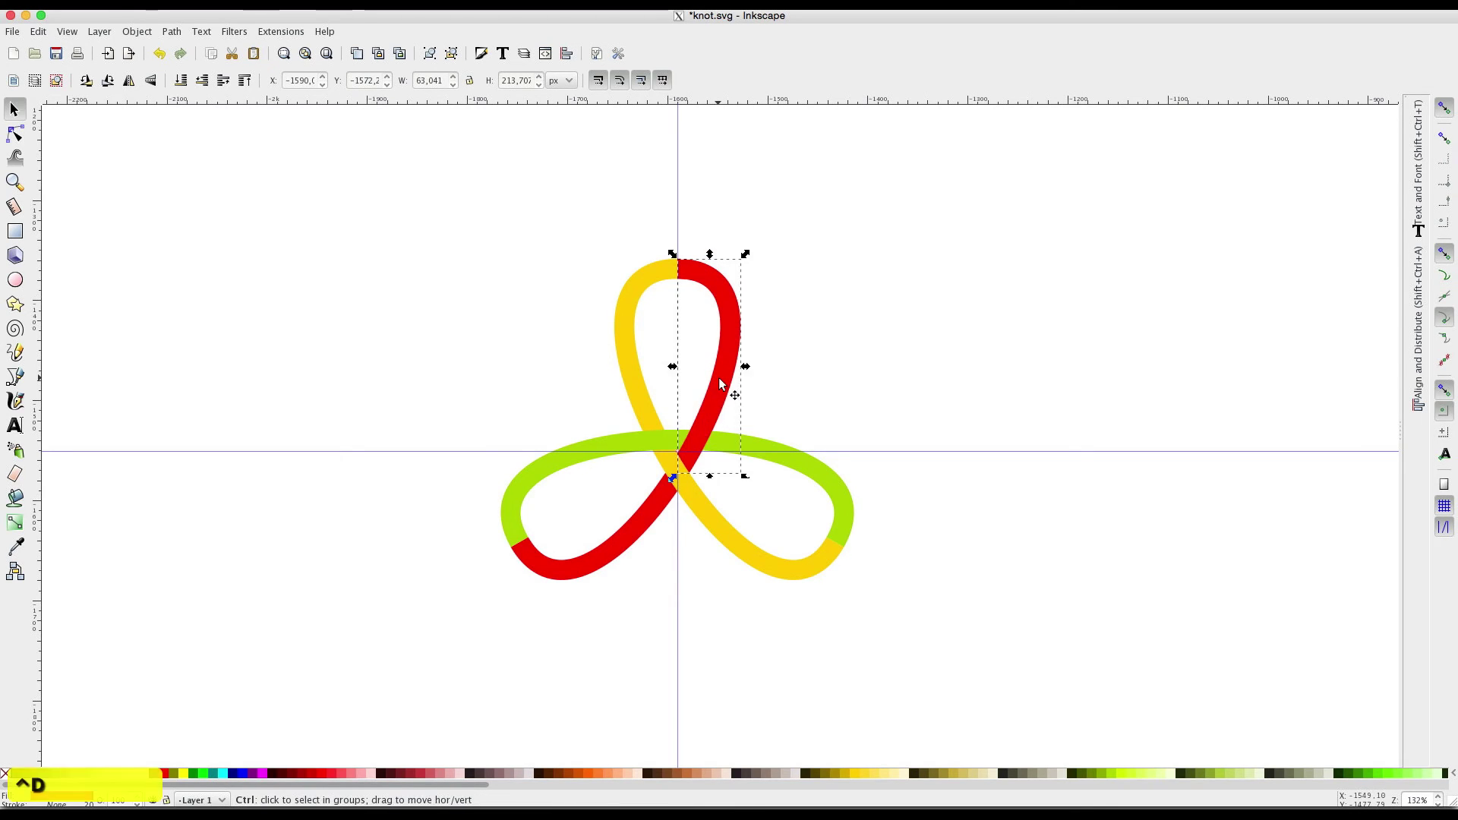
pyautogui.keyDown('shift'); pyautogui.click(778, 456); pyautogui.keyUp('shift')
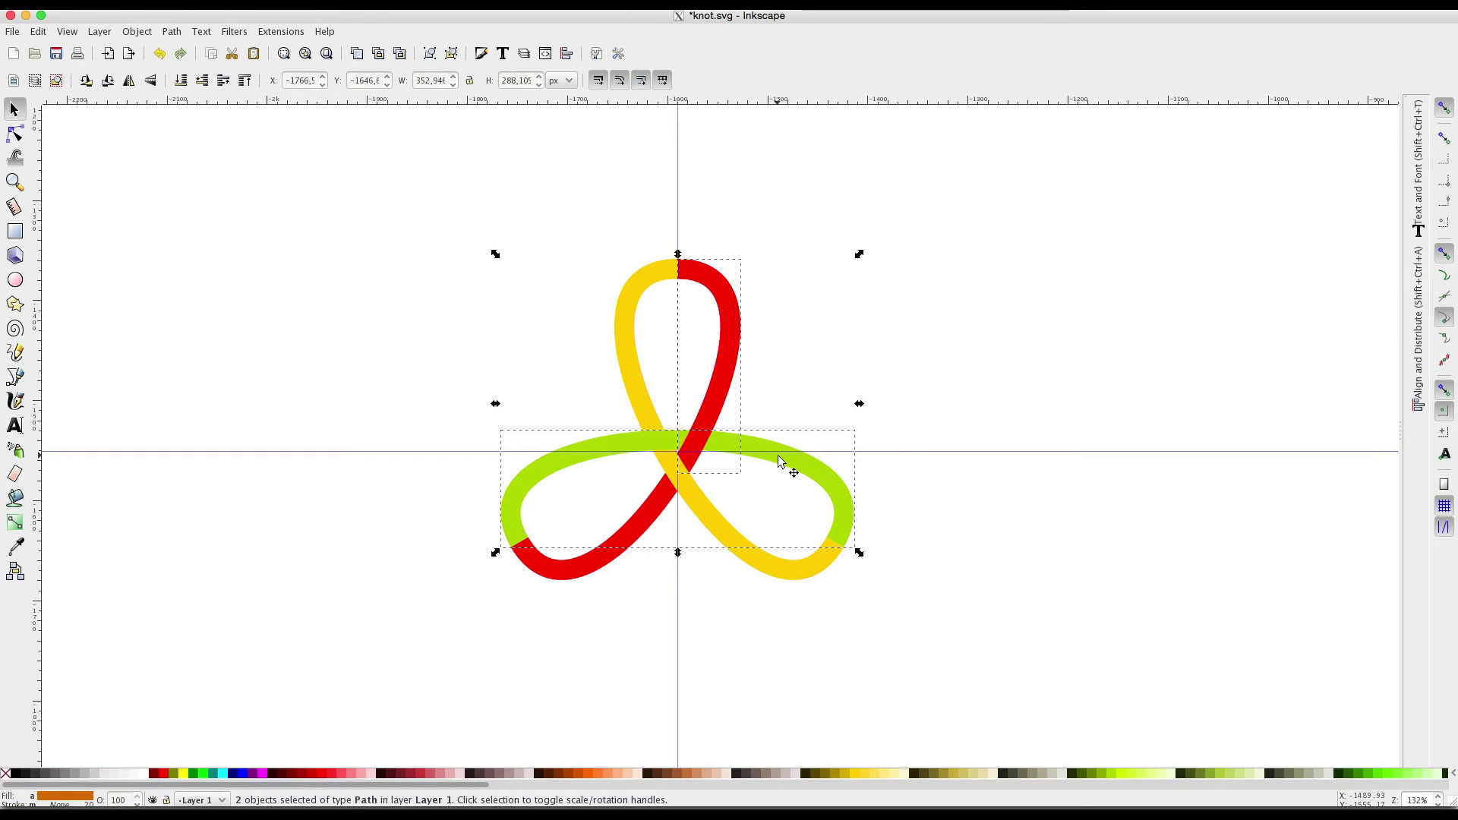
pyautogui.click(173, 32)
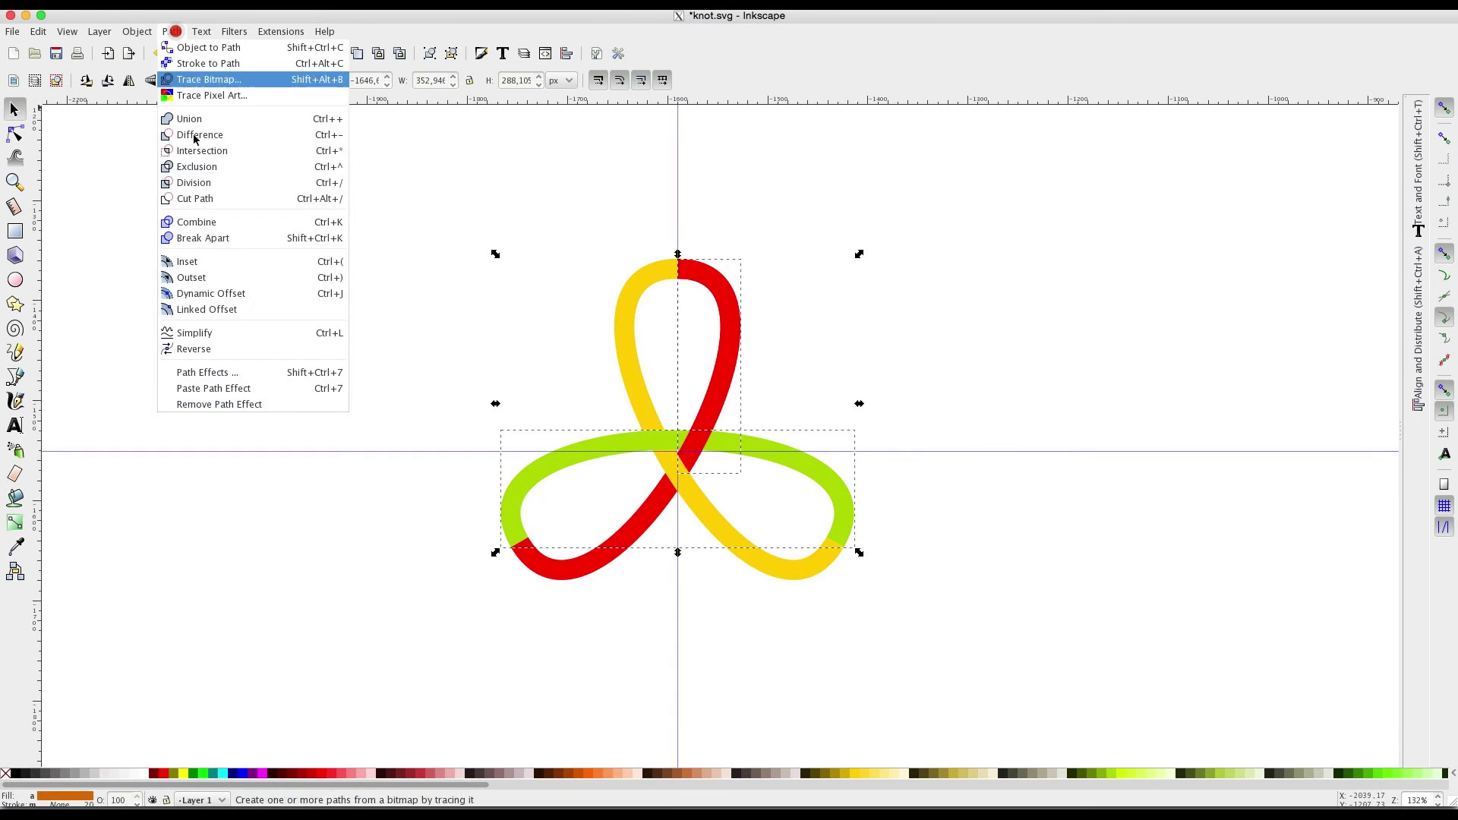
pyautogui.click(209, 183)
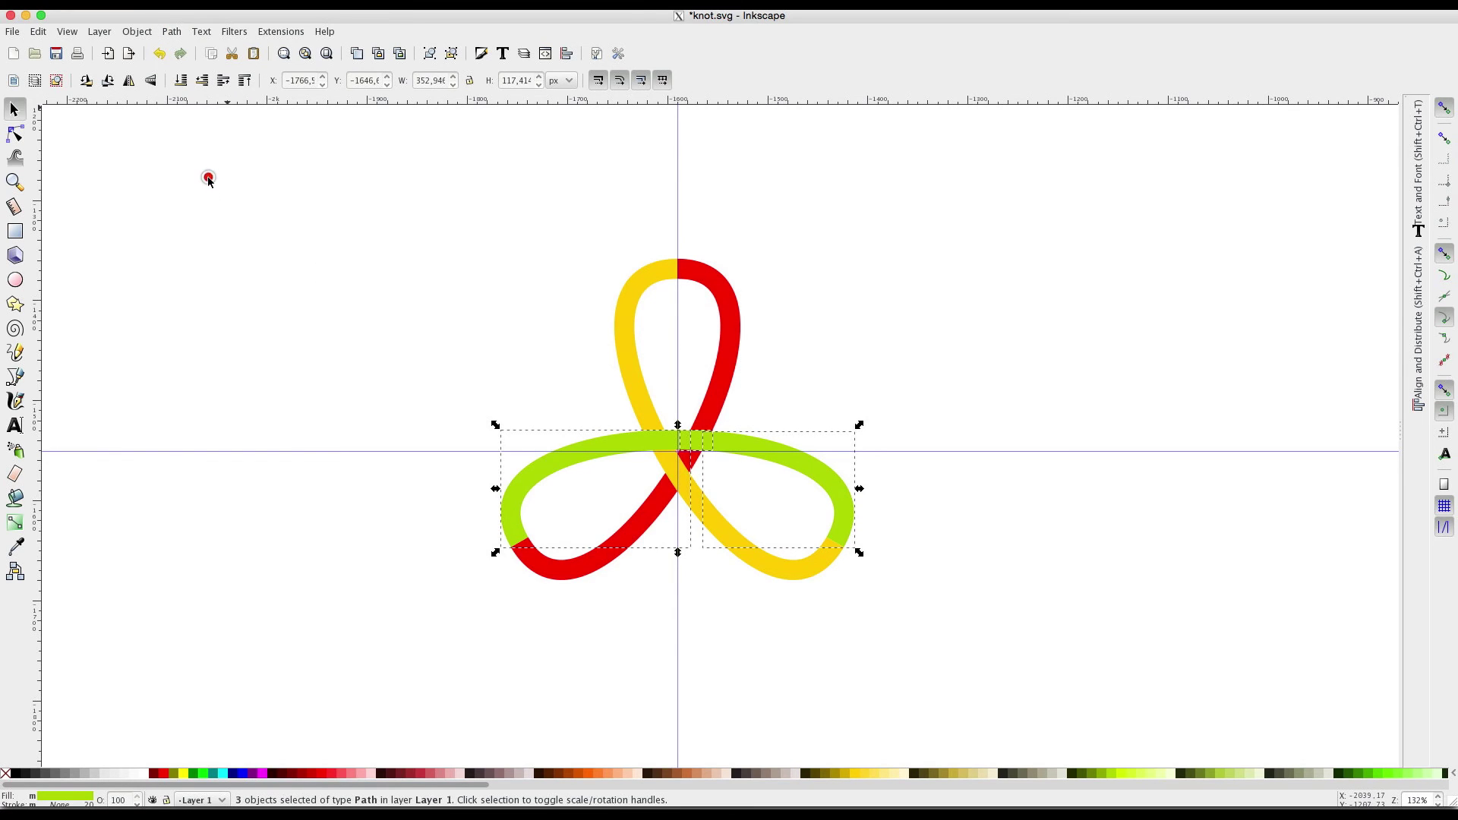
pyautogui.click(971, 523)
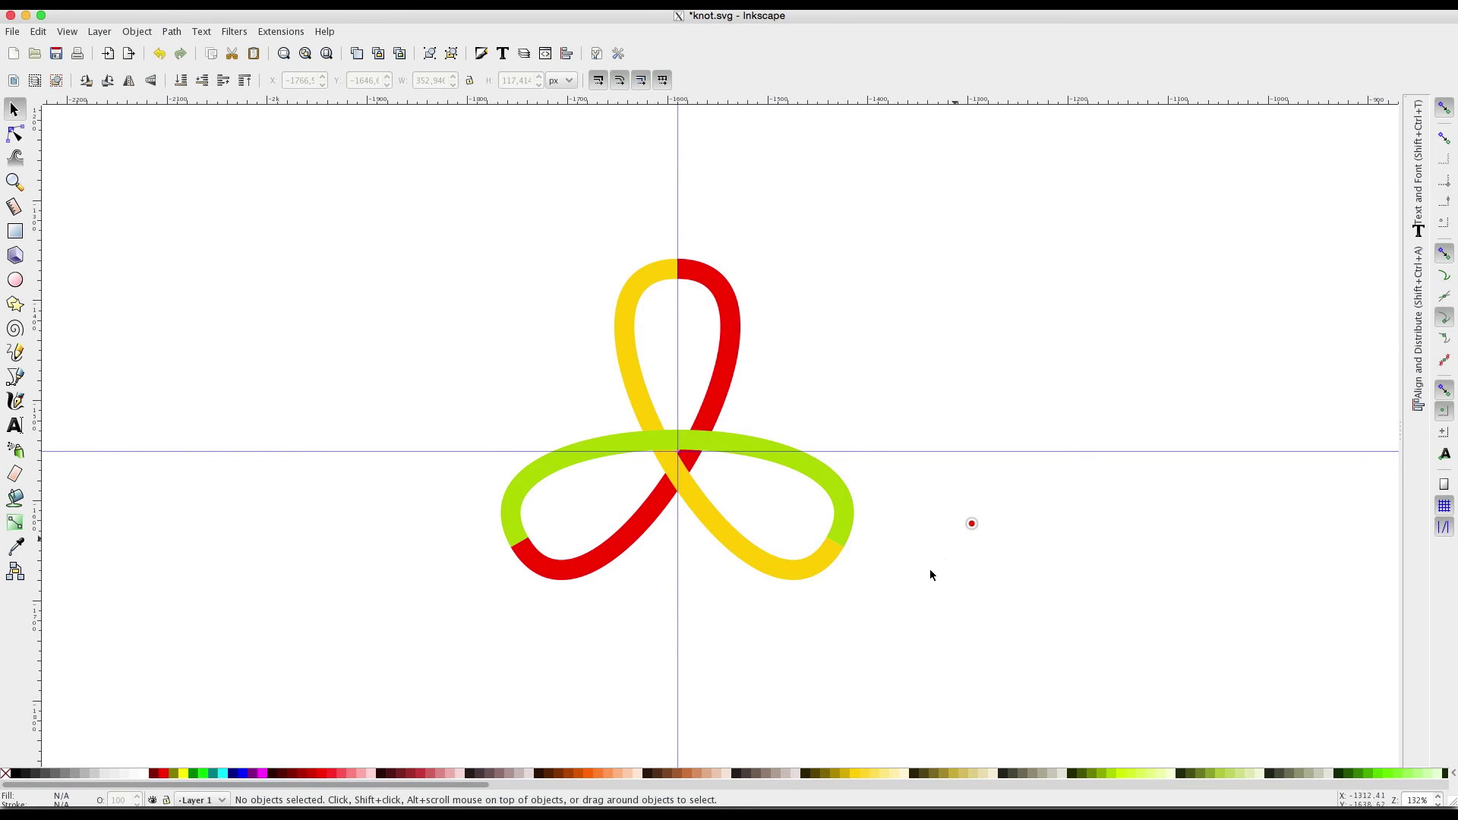
# Duplicate the left-hand green piece and use the copy to divide the yellow arc where the two cross.
pyautogui.click(841, 500)
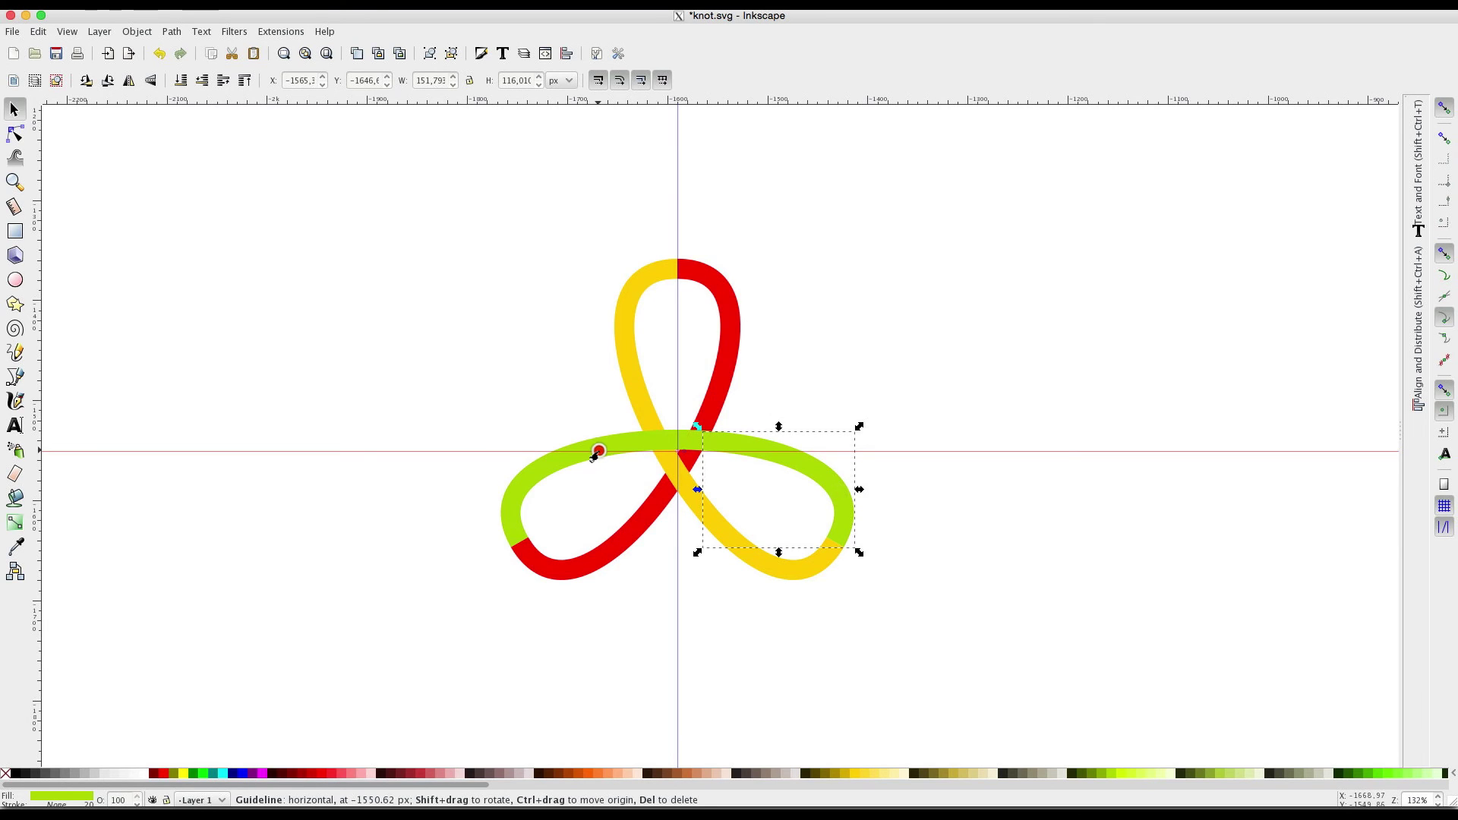
pyautogui.click(565, 467)
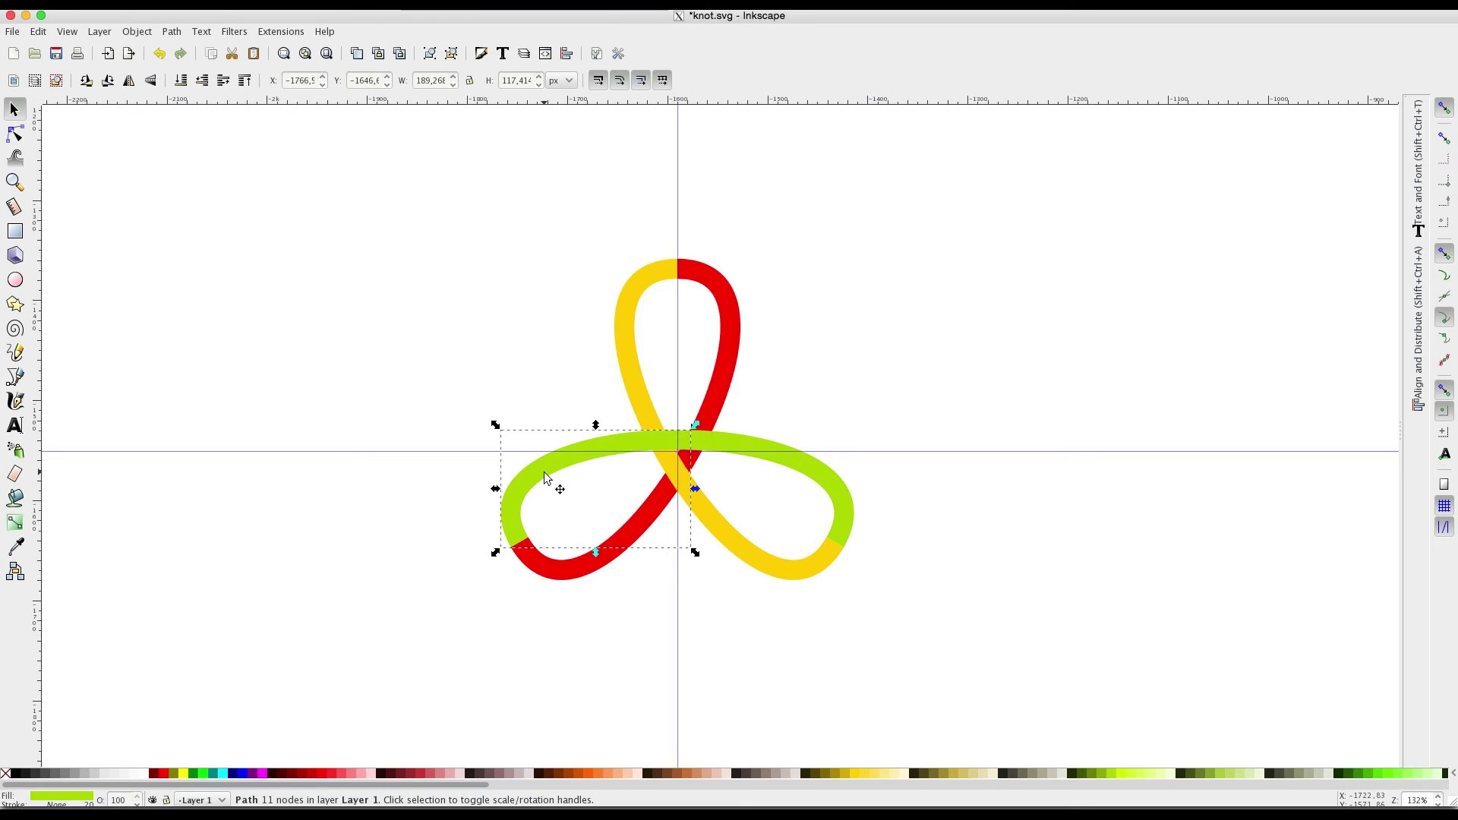
pyautogui.hotkey('ctrl', 'd')
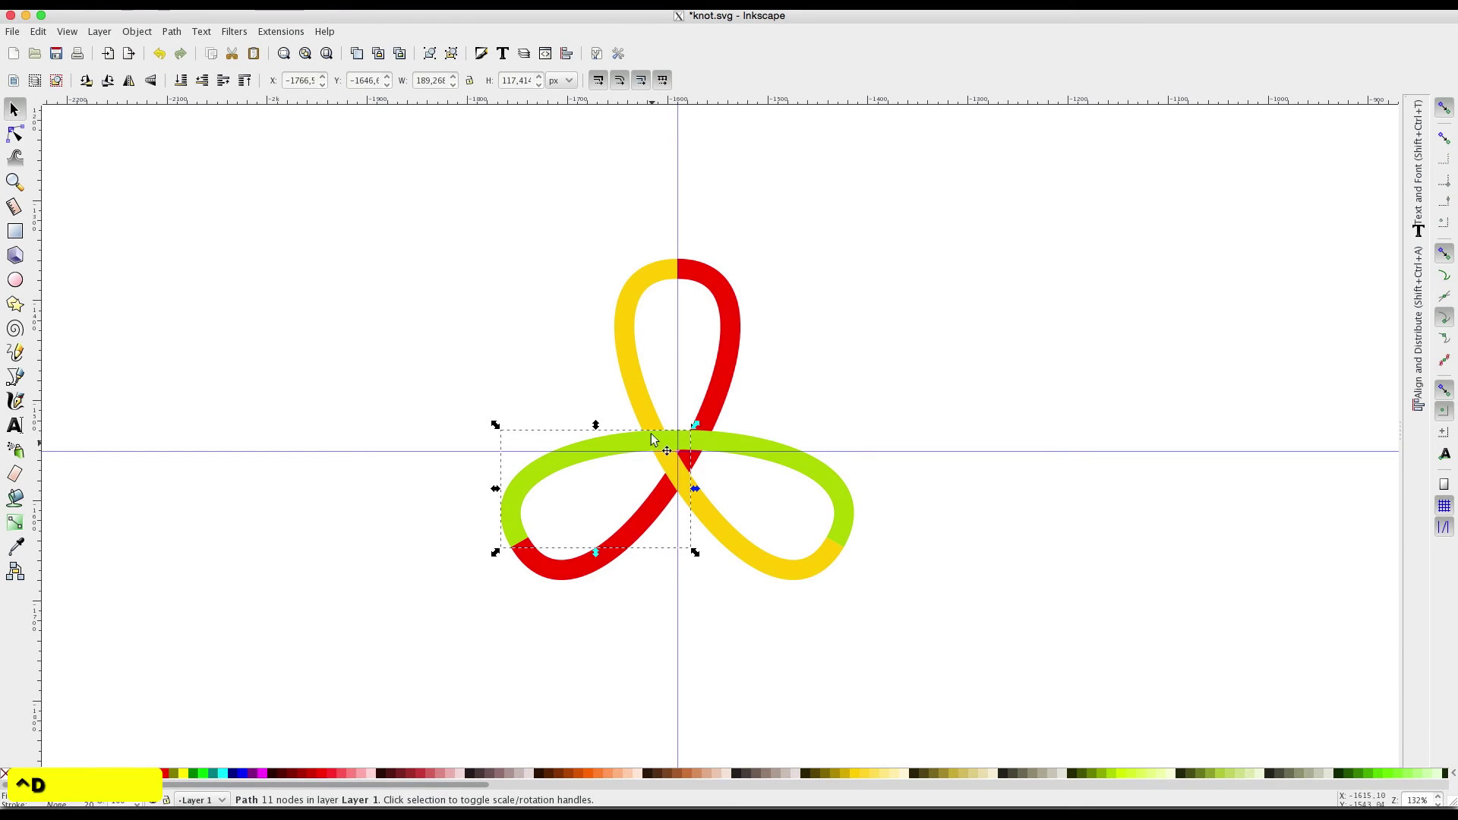
pyautogui.keyDown('shift'); pyautogui.click(646, 409); pyautogui.keyUp('shift')
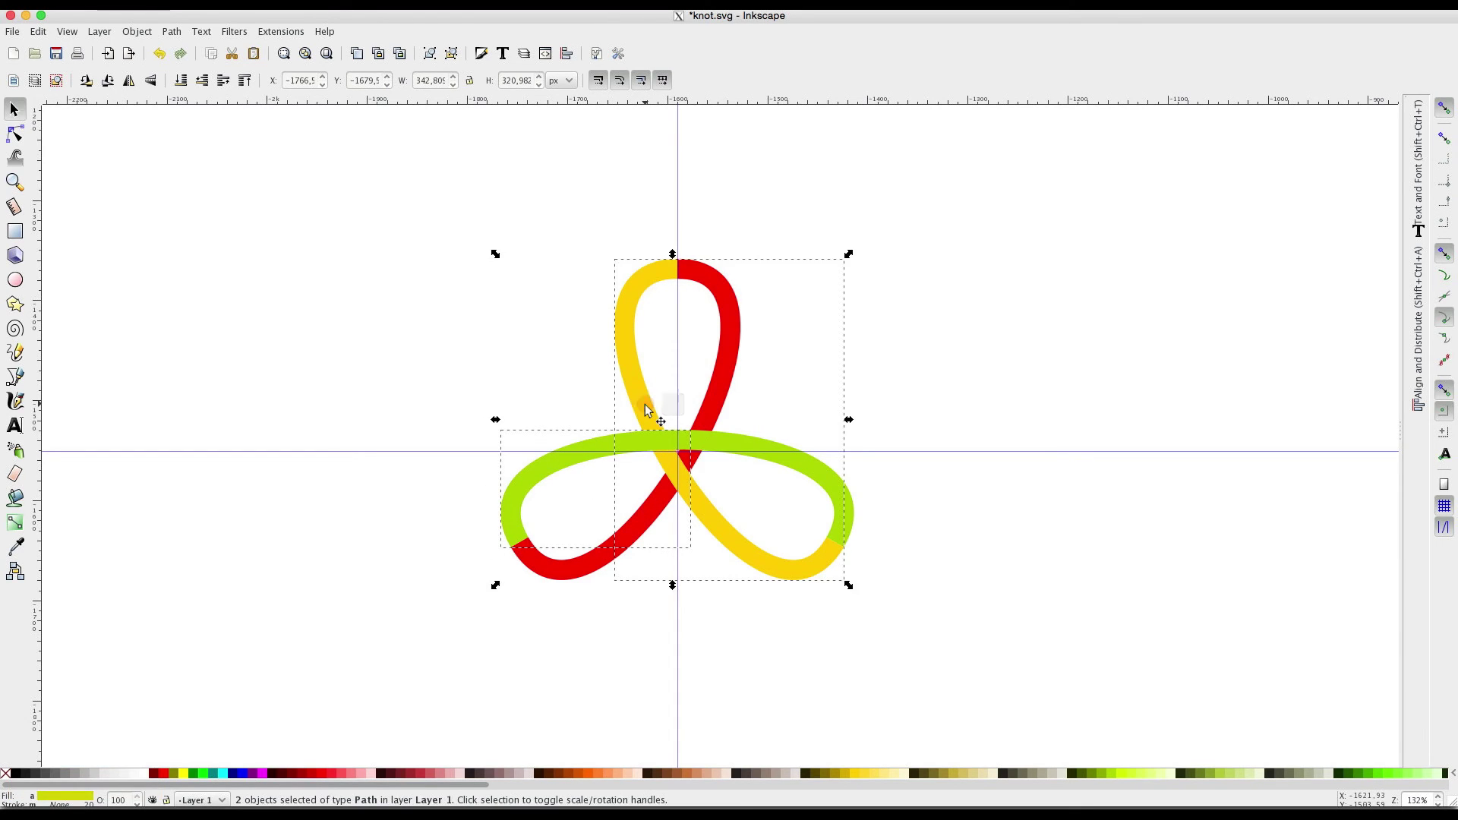
pyautogui.click(171, 31)
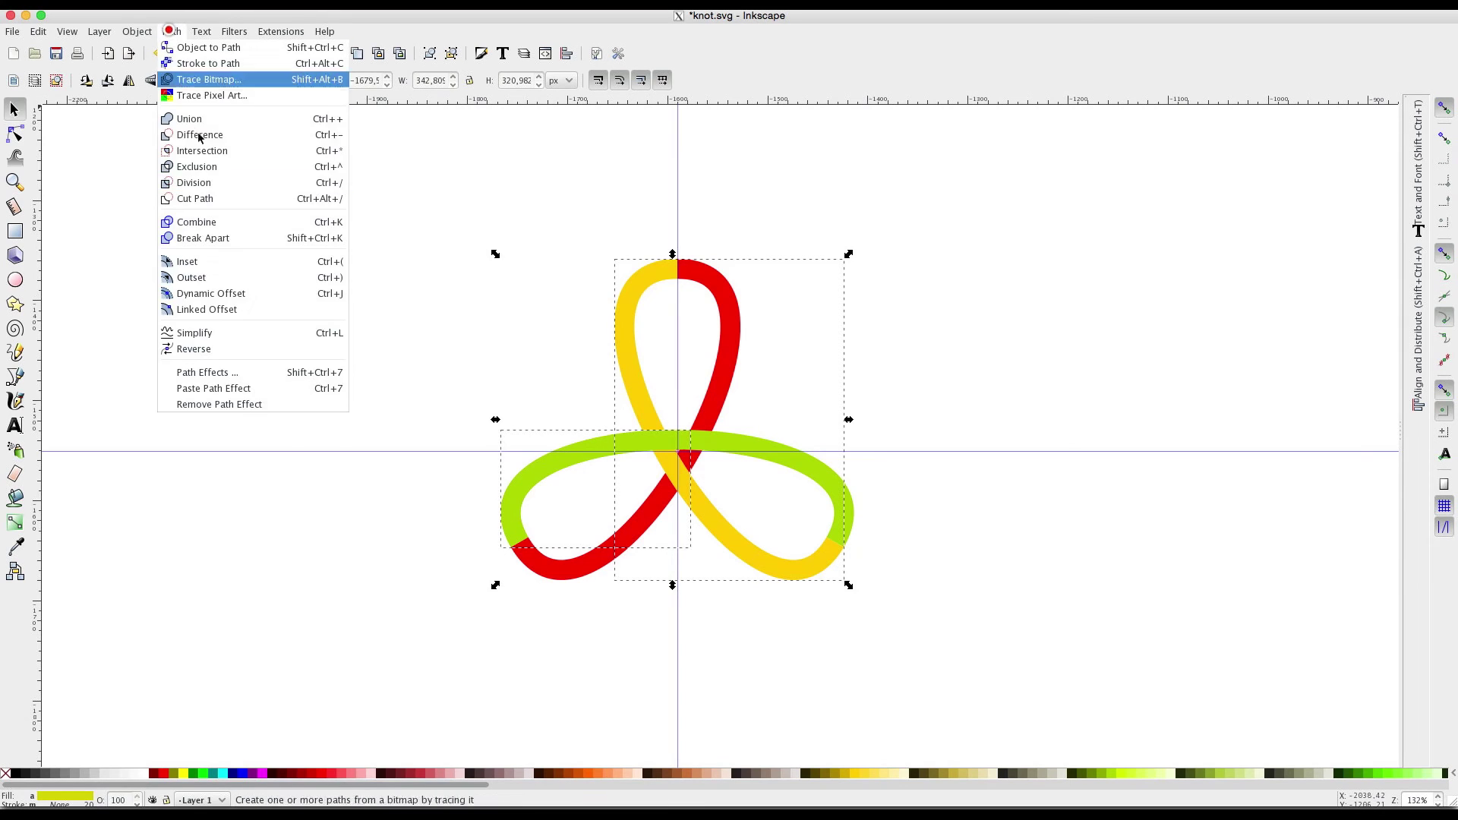
pyautogui.click(206, 183)
pyautogui.click(416, 318)
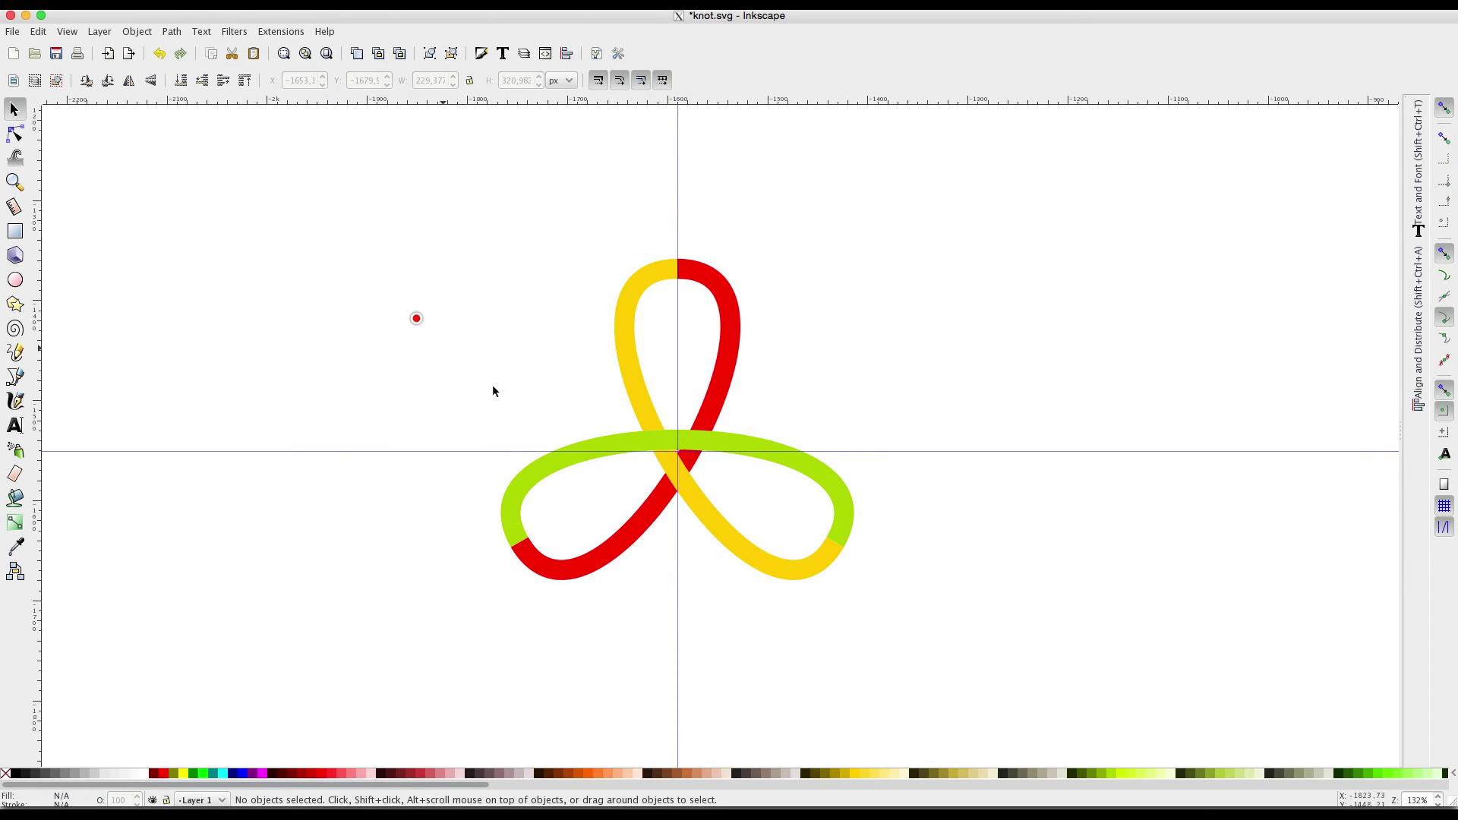
# Delete the small yellow piece hidden beneath the green arc and the small green piece covering the red strand.
pyautogui.click(662, 448)
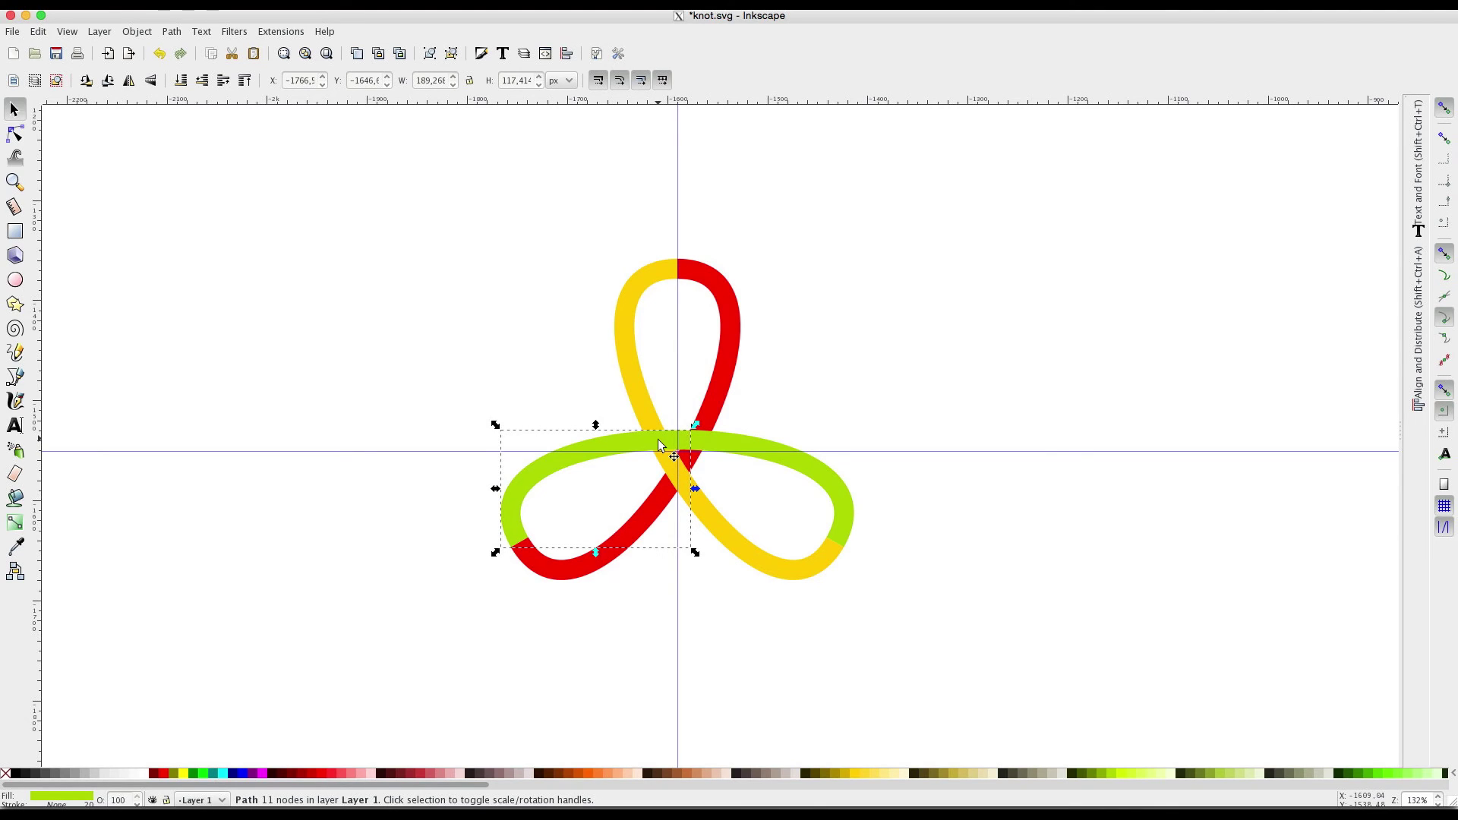
pyautogui.keyDown('alt'); pyautogui.click(658, 445); pyautogui.keyUp('alt')
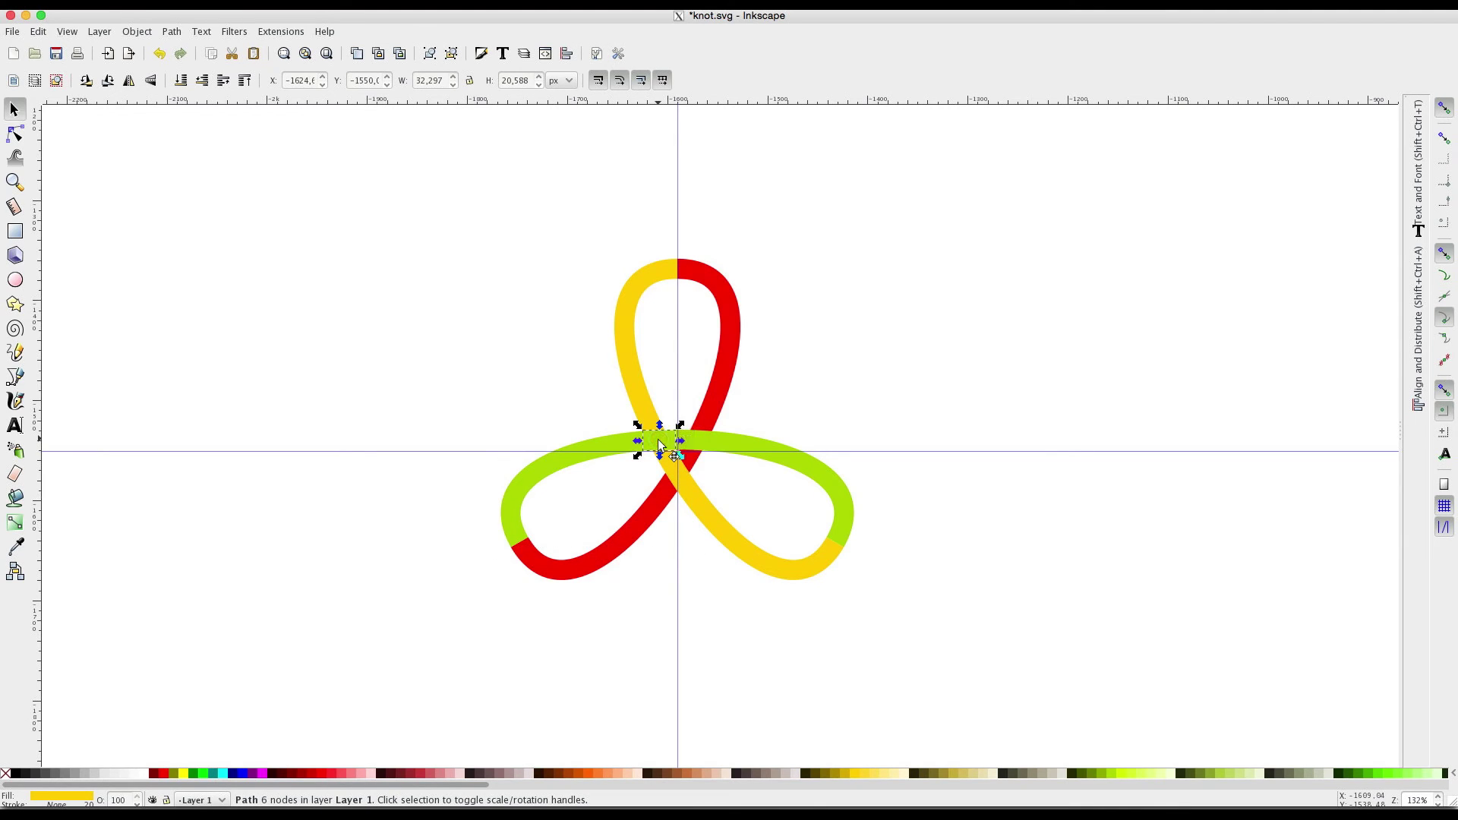
pyautogui.press('BackSpace')
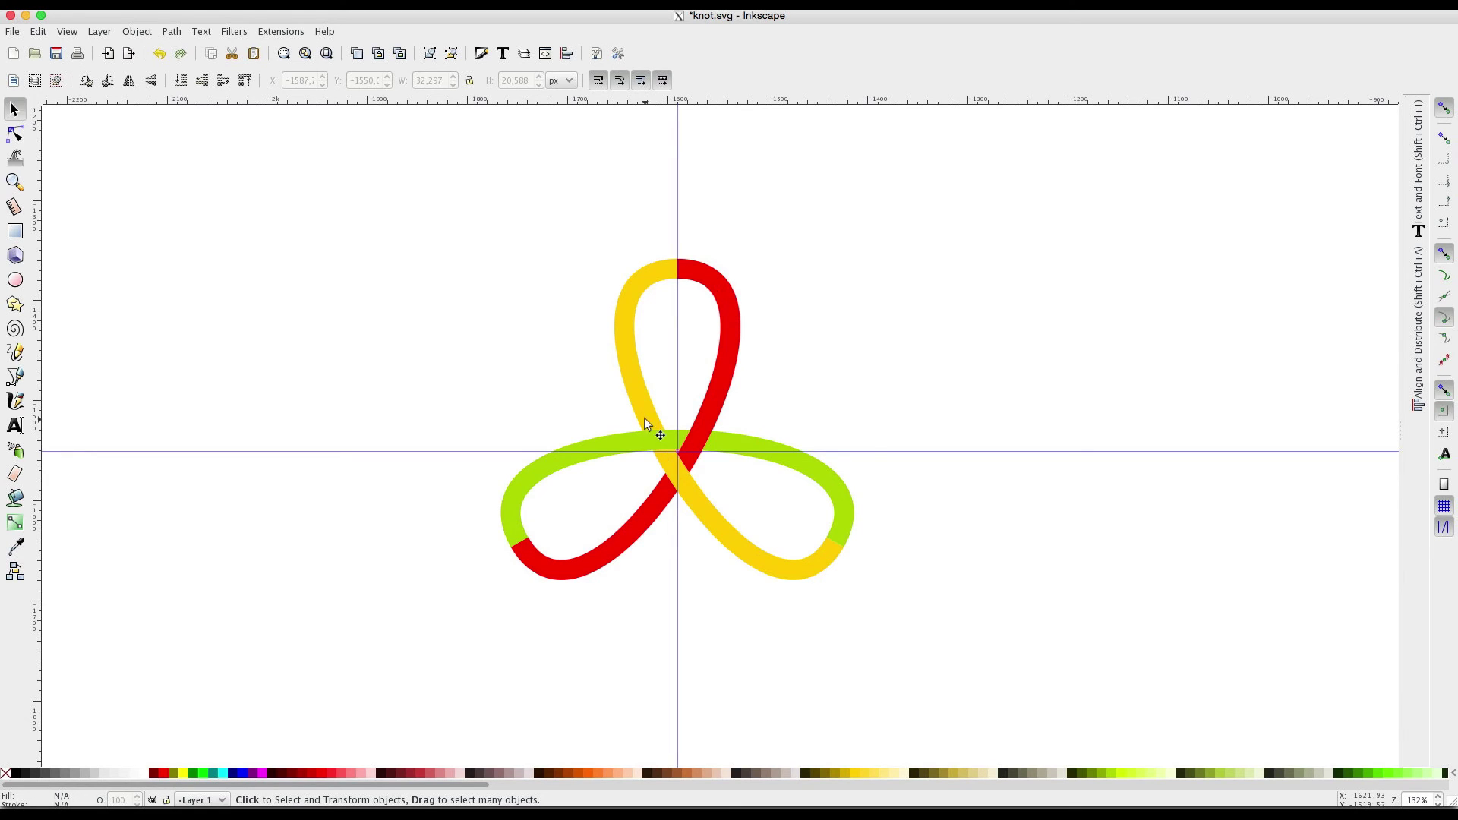
# Unite the upper red piece with the upper yellow piece into one red top loop.
pyautogui.click(721, 377)
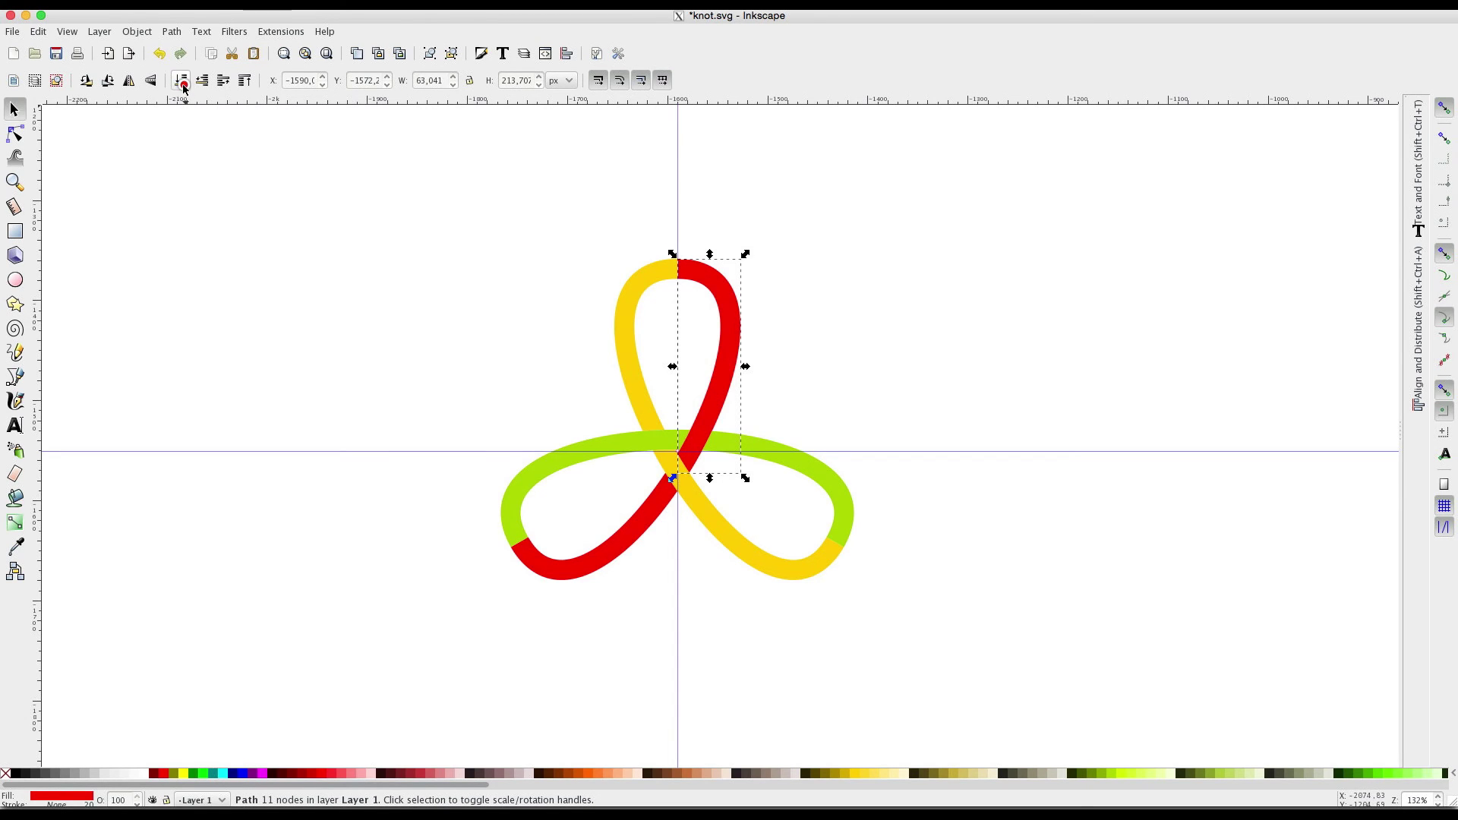
pyautogui.keyDown('shift'); pyautogui.click(644, 396); pyautogui.keyUp('shift')
pyautogui.click(180, 31)
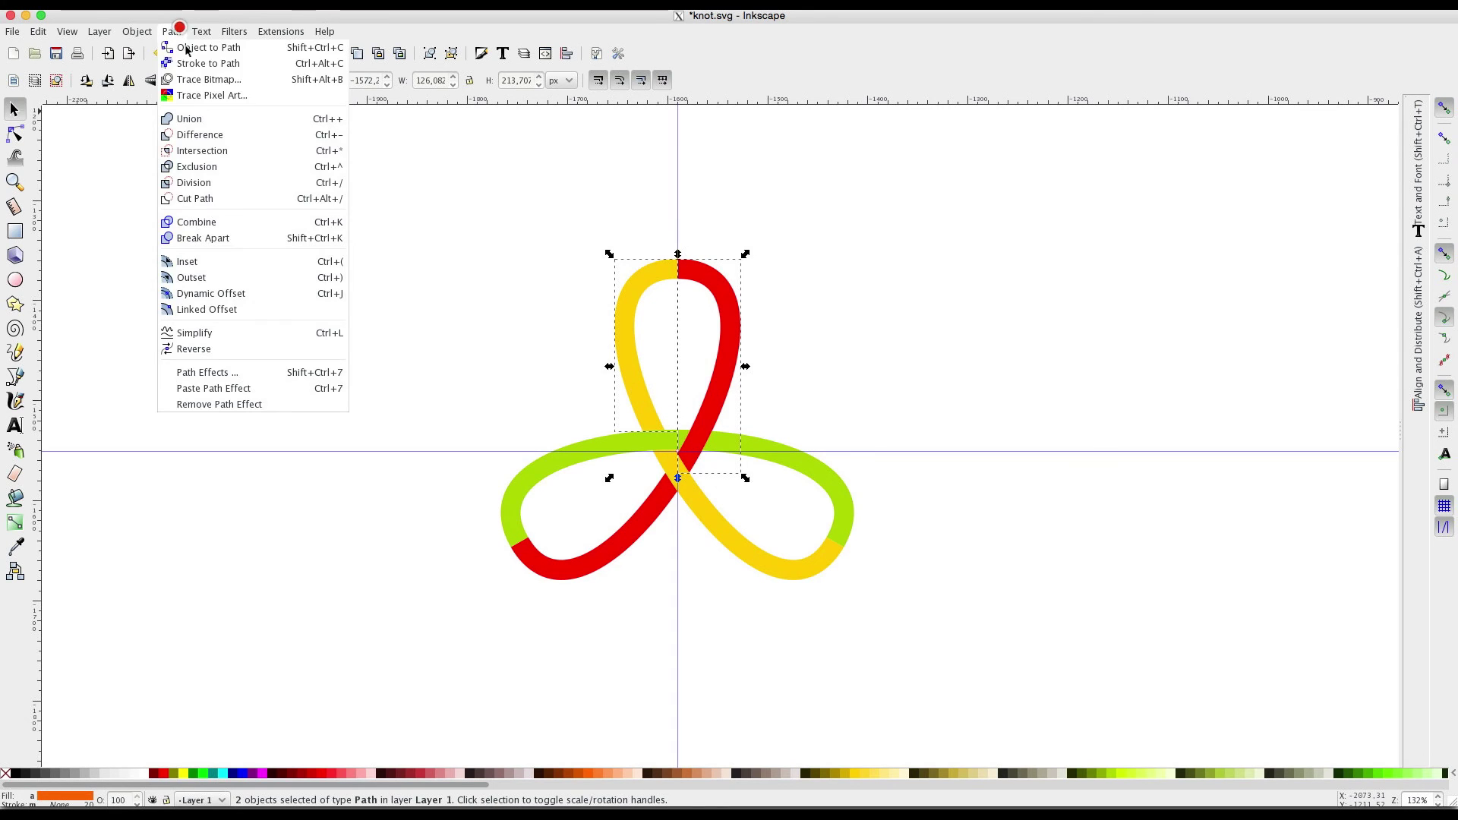
pyautogui.click(206, 121)
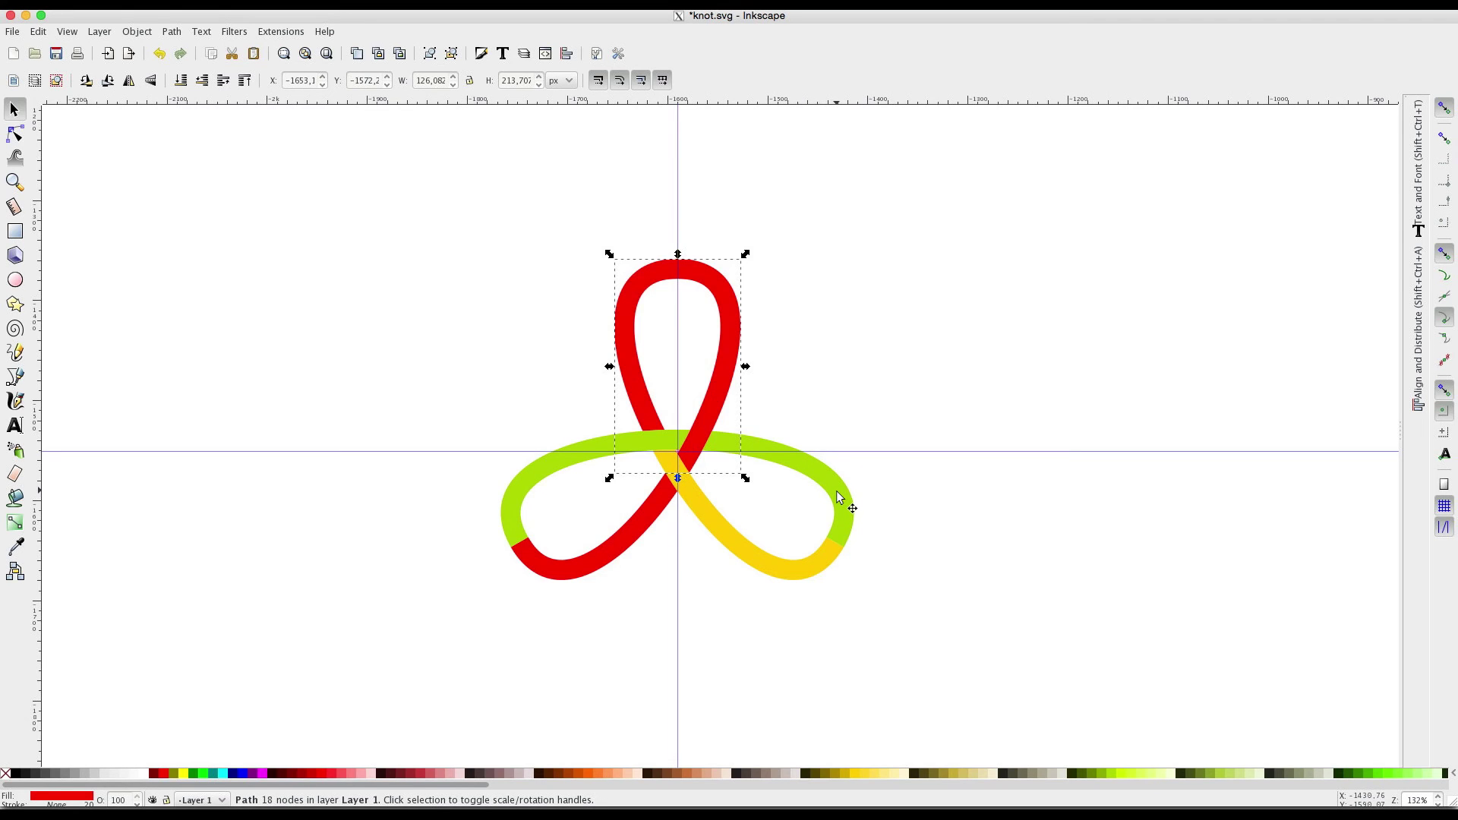
# Unite the lower yellow piece with the right-hand green piece into one yellow loop.
pyautogui.click(797, 566)
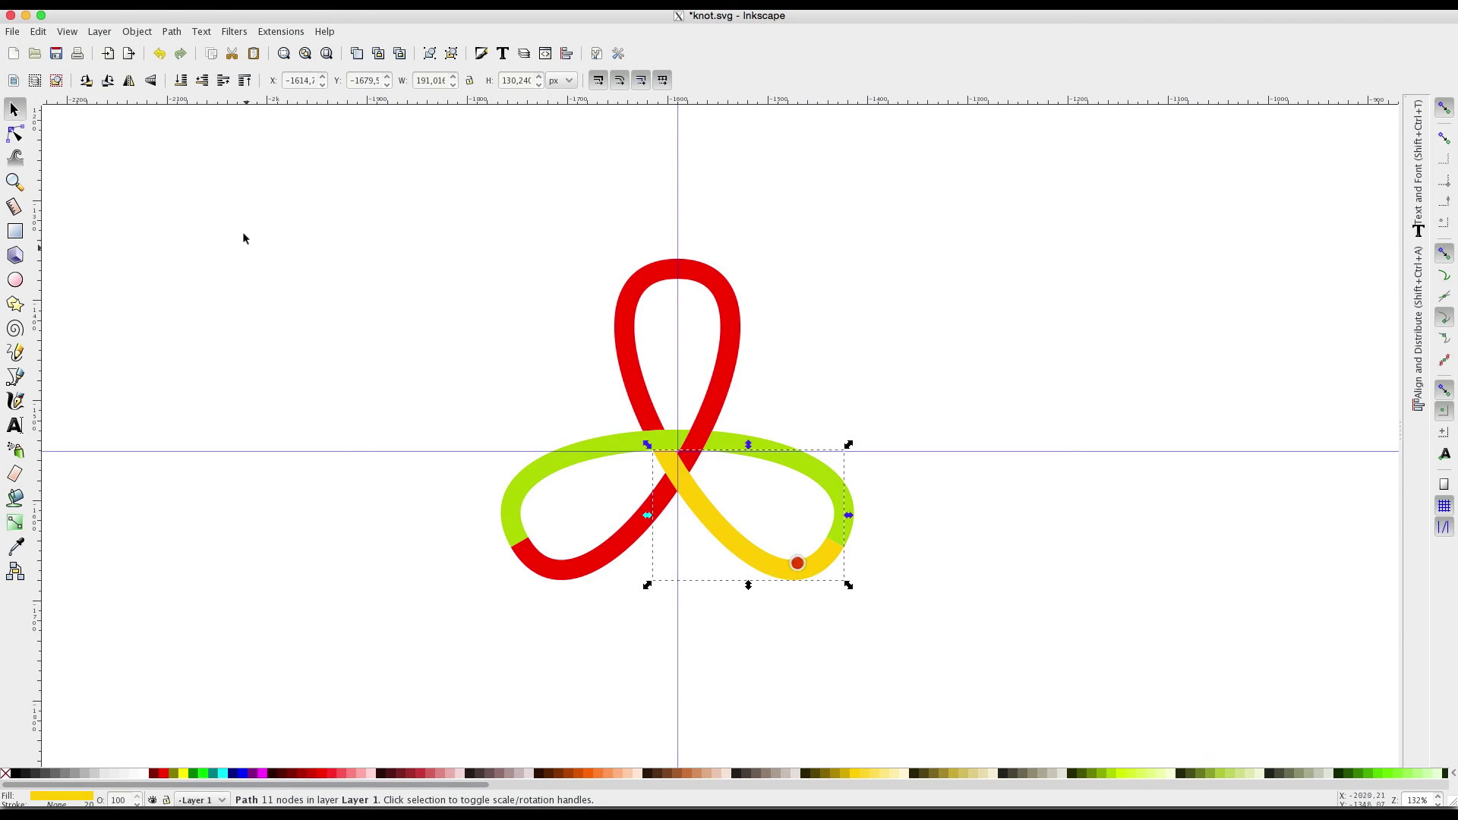
pyautogui.press('shift')
pyautogui.keyDown('shift'); pyautogui.click(848, 530); pyautogui.keyUp('shift')
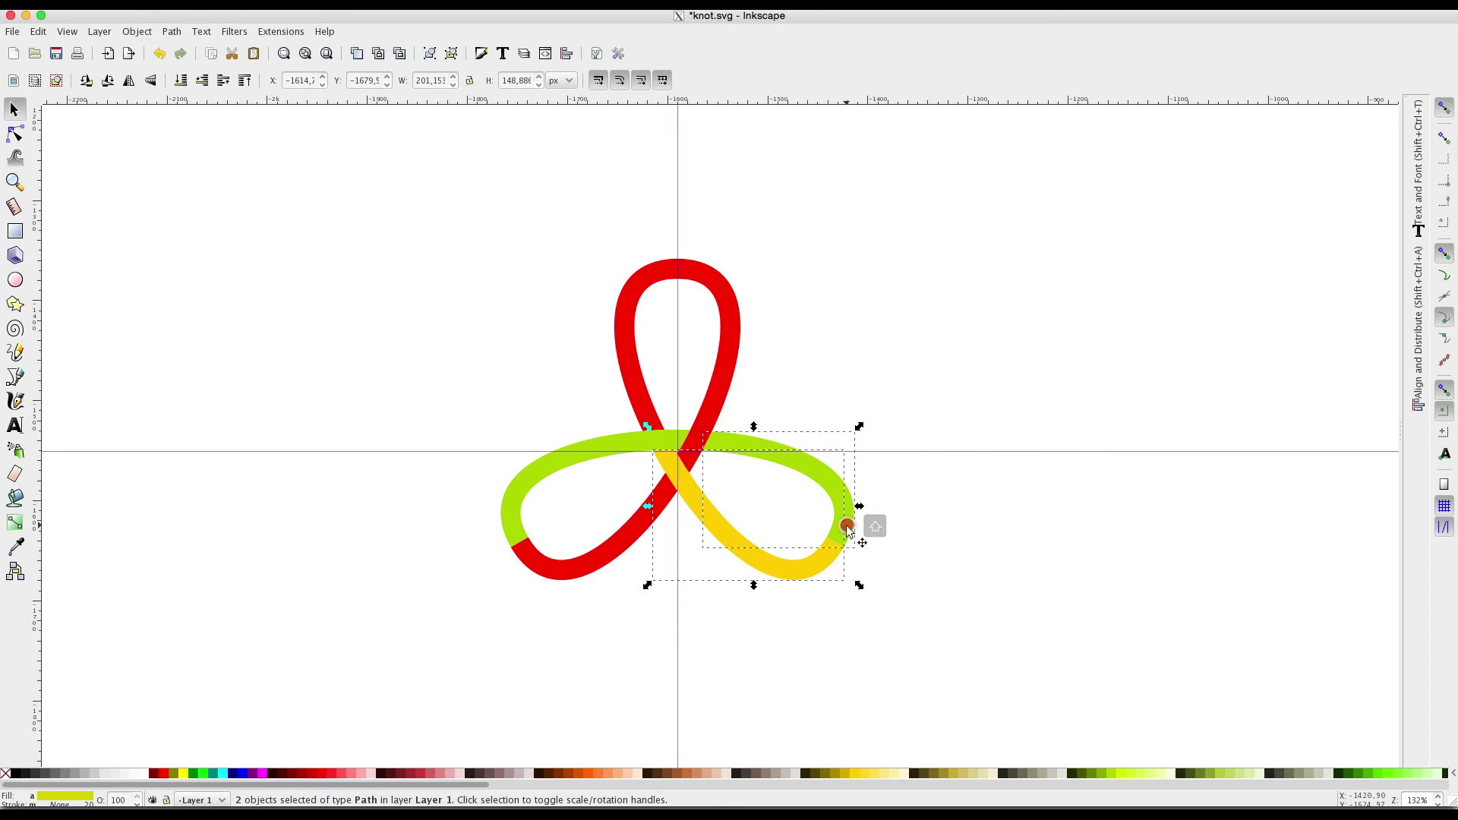
pyautogui.click(171, 31)
pyautogui.click(192, 118)
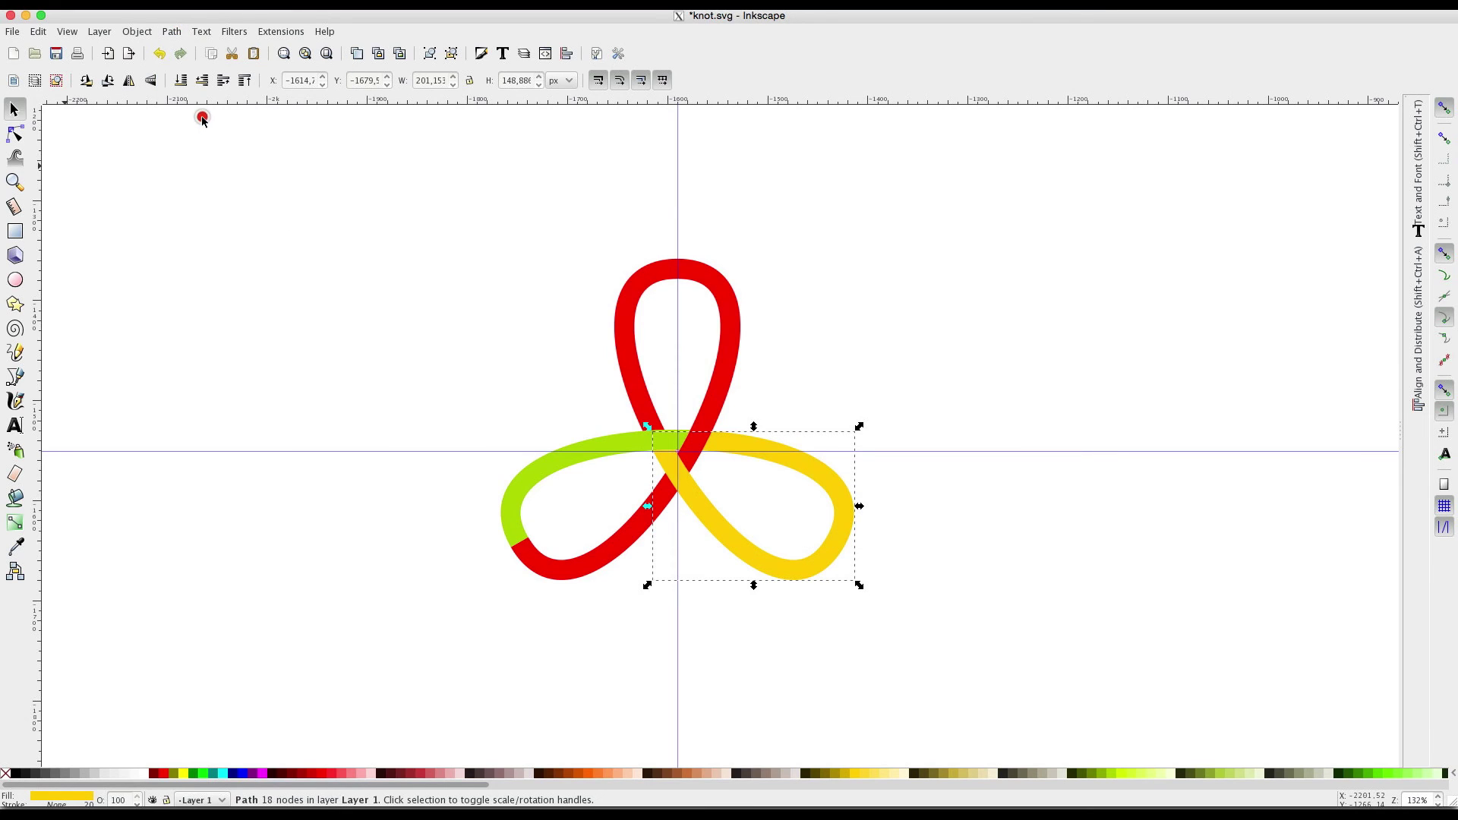
# Unite the left-hand green piece with the lower red piece into one green loop.
pyautogui.click(545, 477)
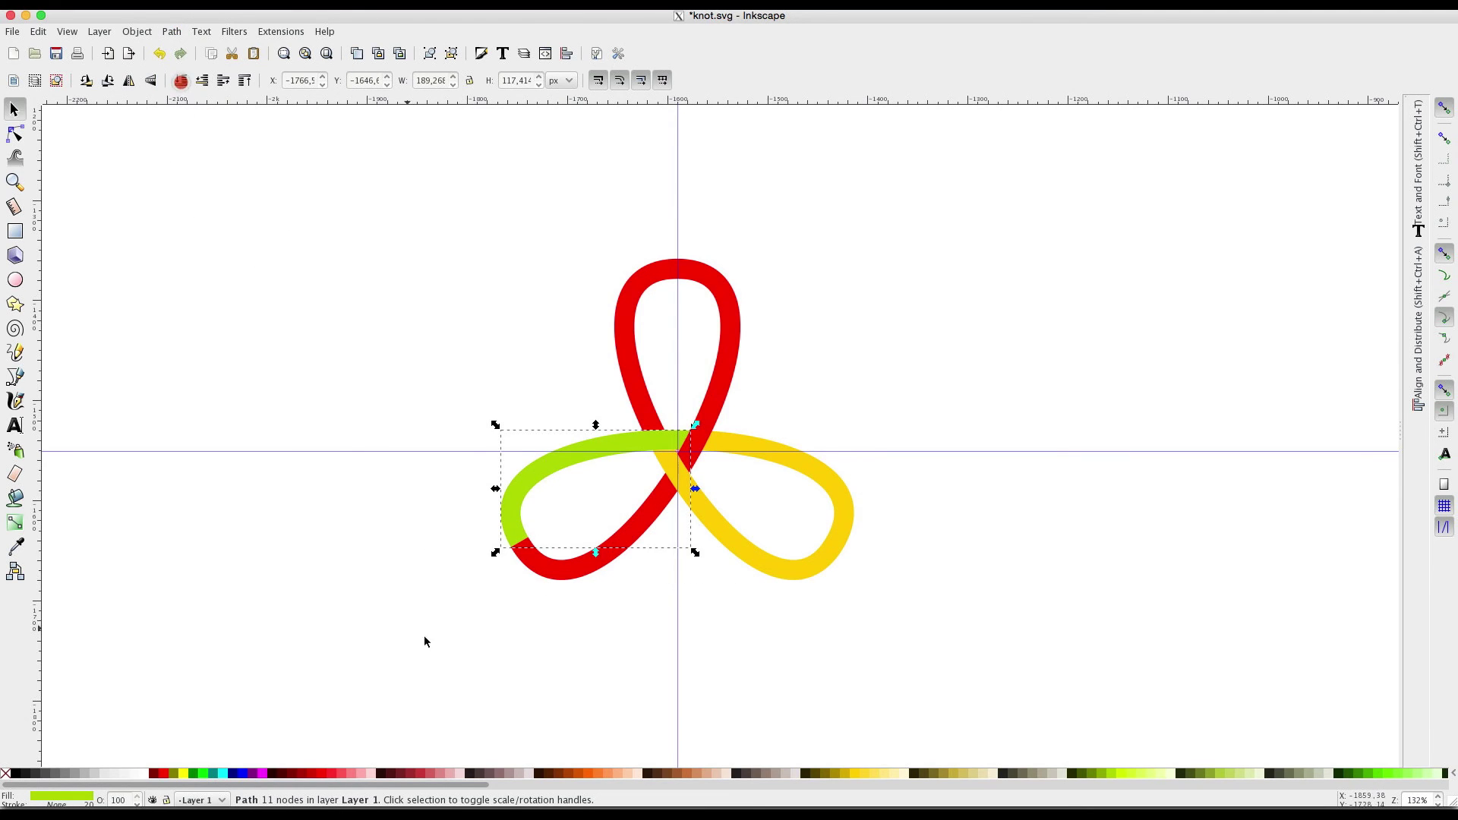
pyautogui.keyDown('shift'); pyautogui.click(573, 568); pyautogui.keyUp('shift')
pyautogui.click(171, 31)
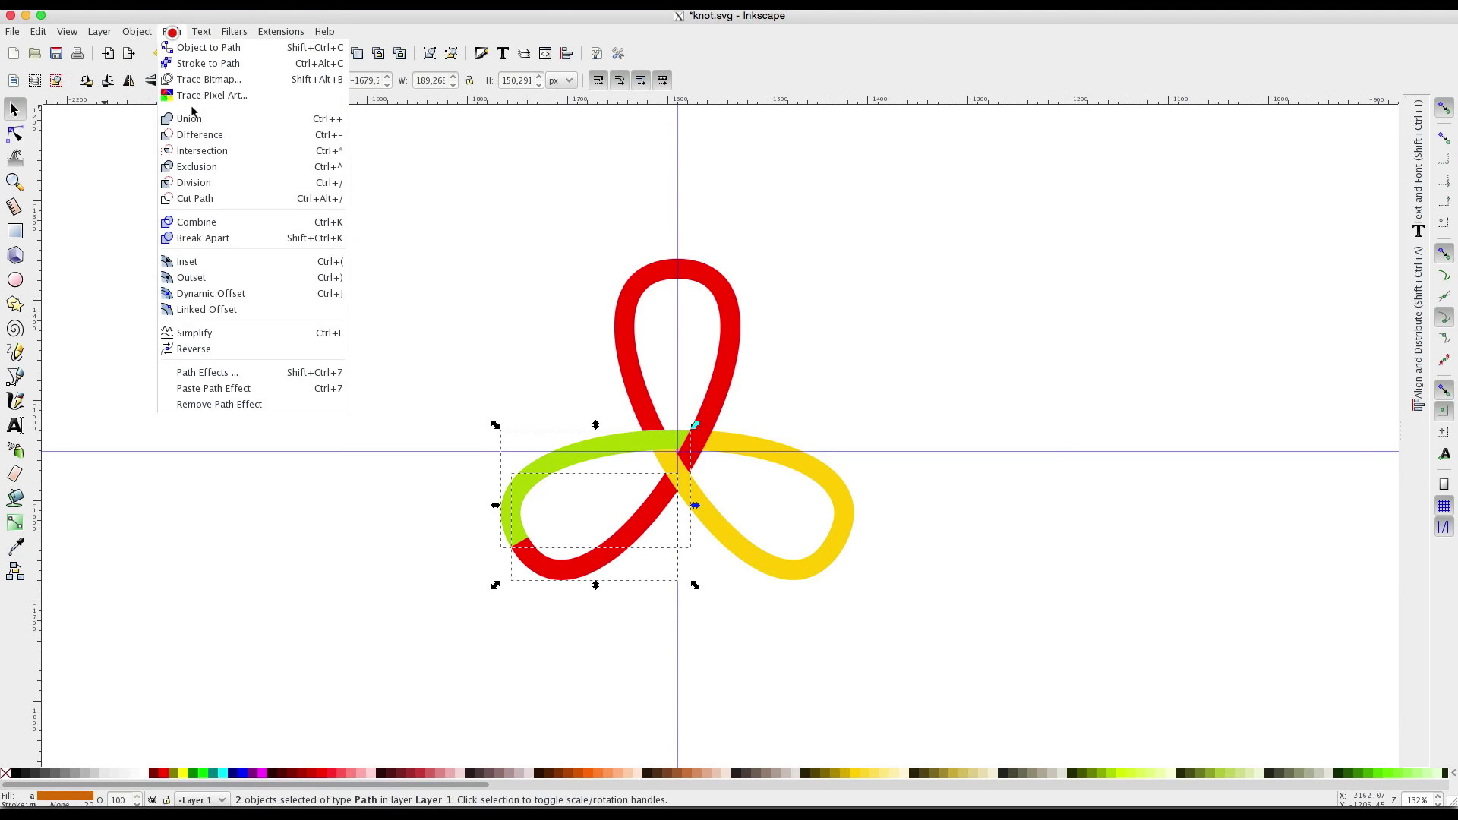
pyautogui.click(191, 116)
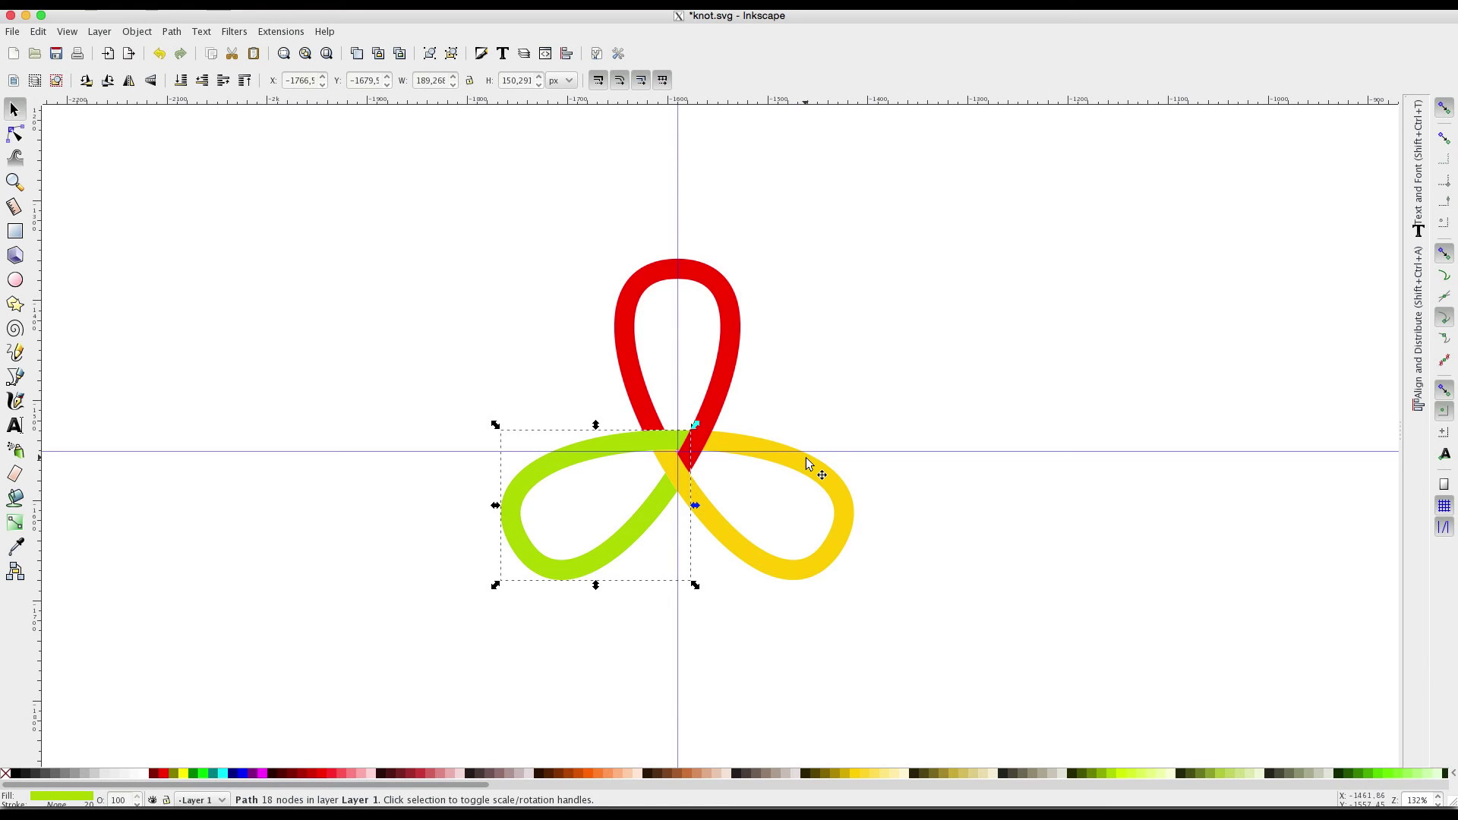
pyautogui.click(826, 428)
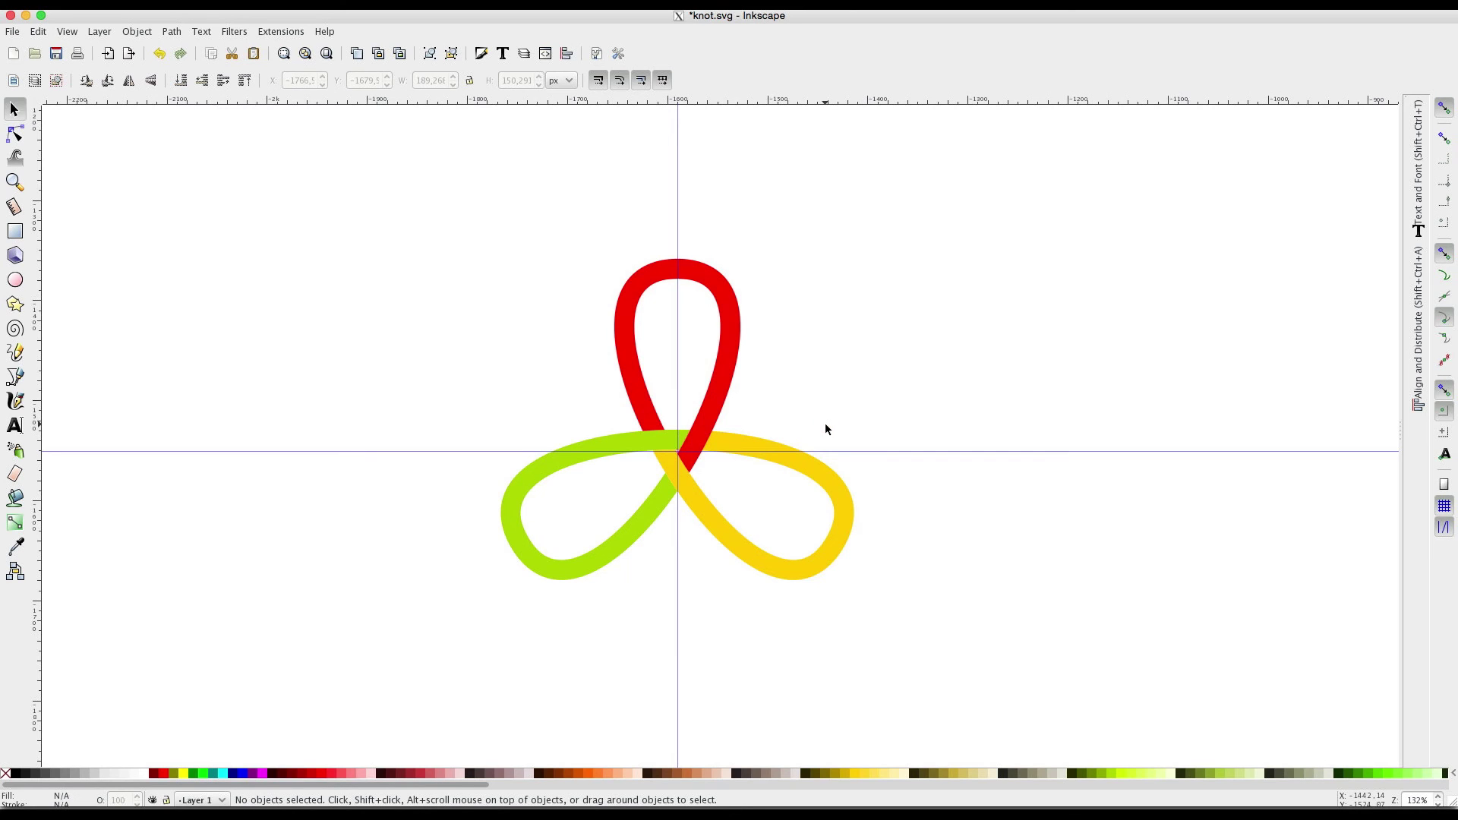
# Fill the red top loop with a dark red.
pyautogui.press('+')
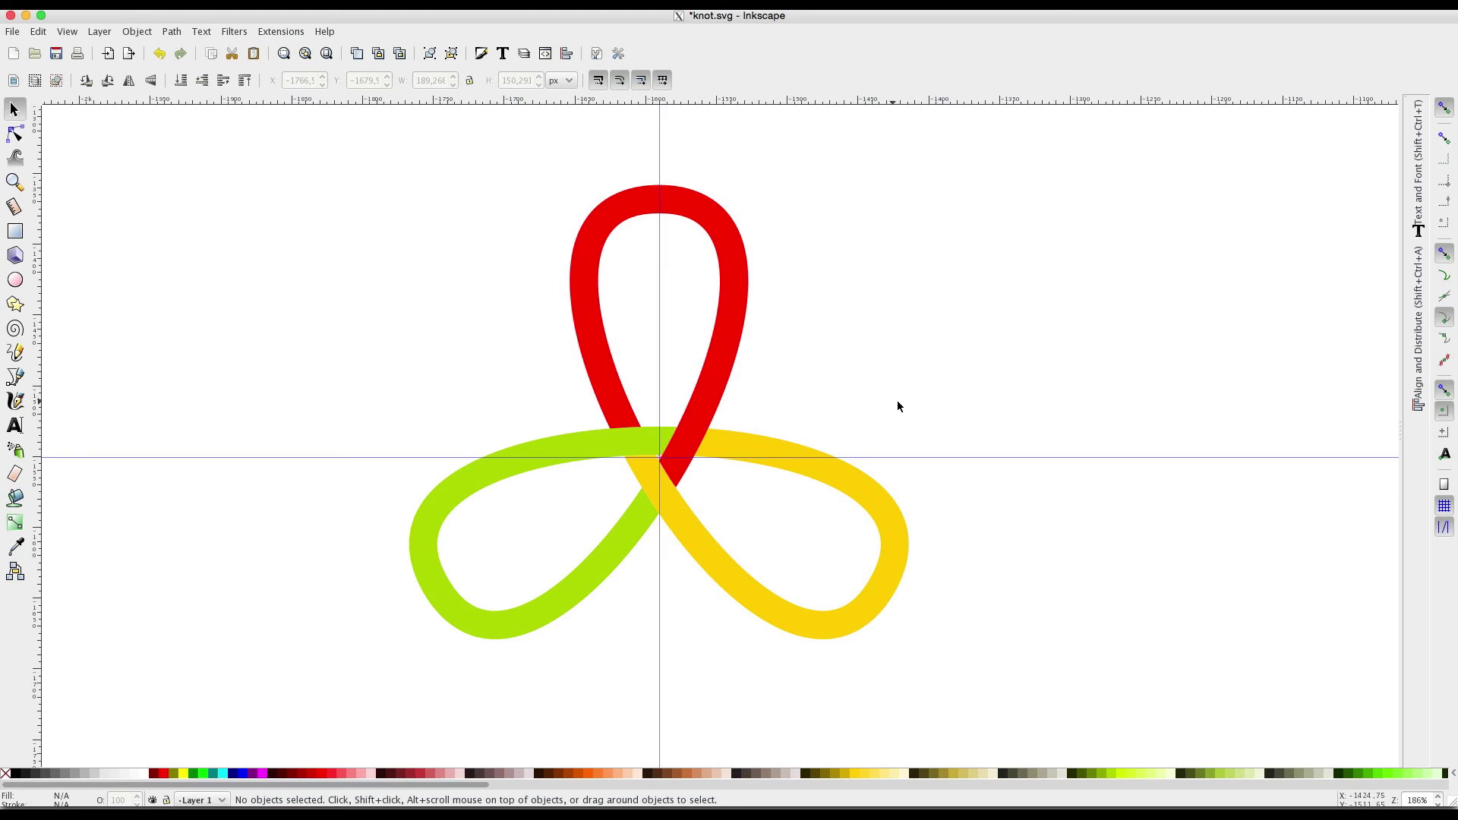
pyautogui.click(715, 380)
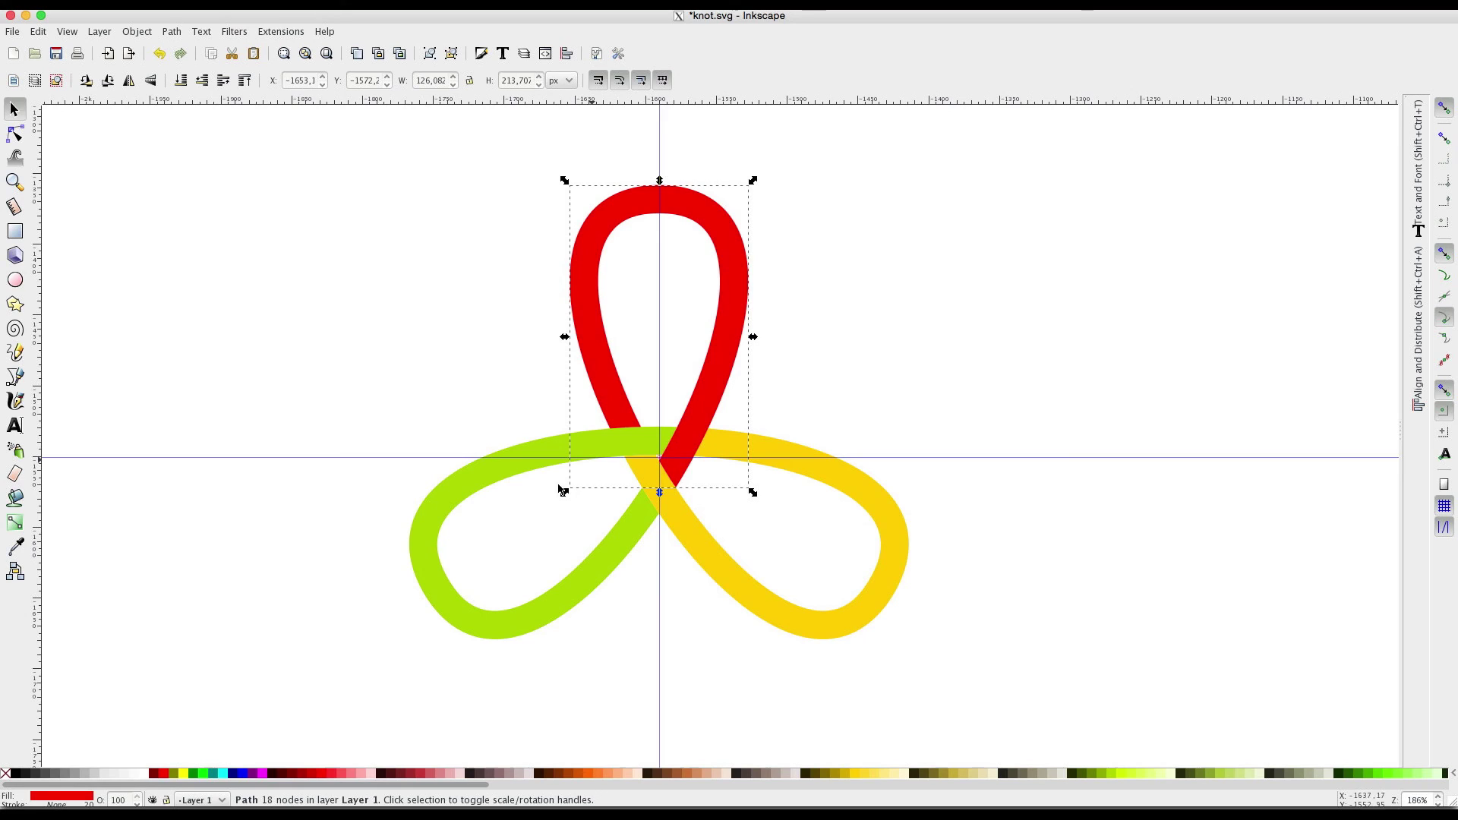
pyautogui.click(293, 774)
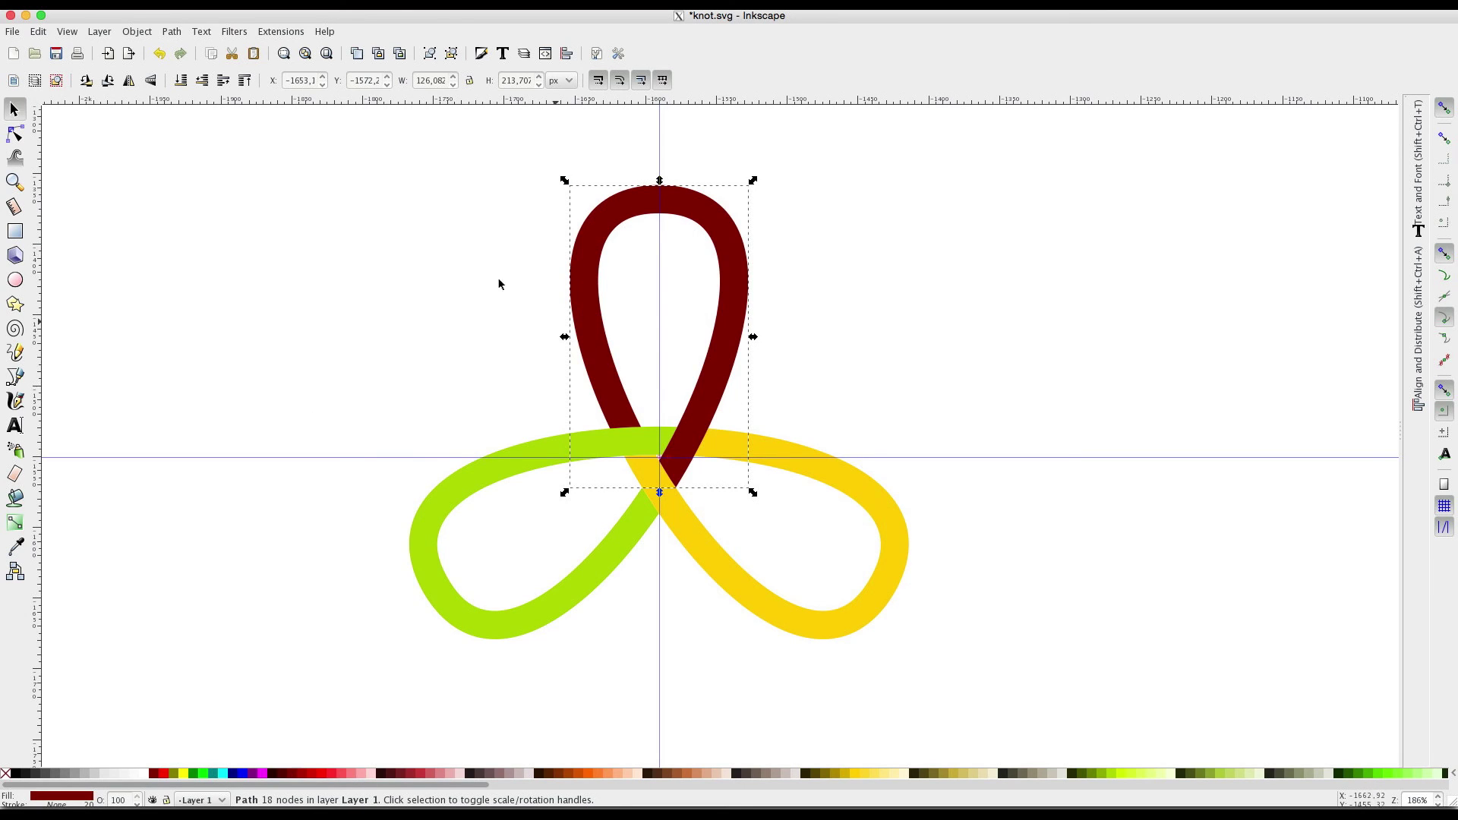
# Create a linked offset of the dark red loop, inset by about 4.29 pt.
pyautogui.click(169, 33)
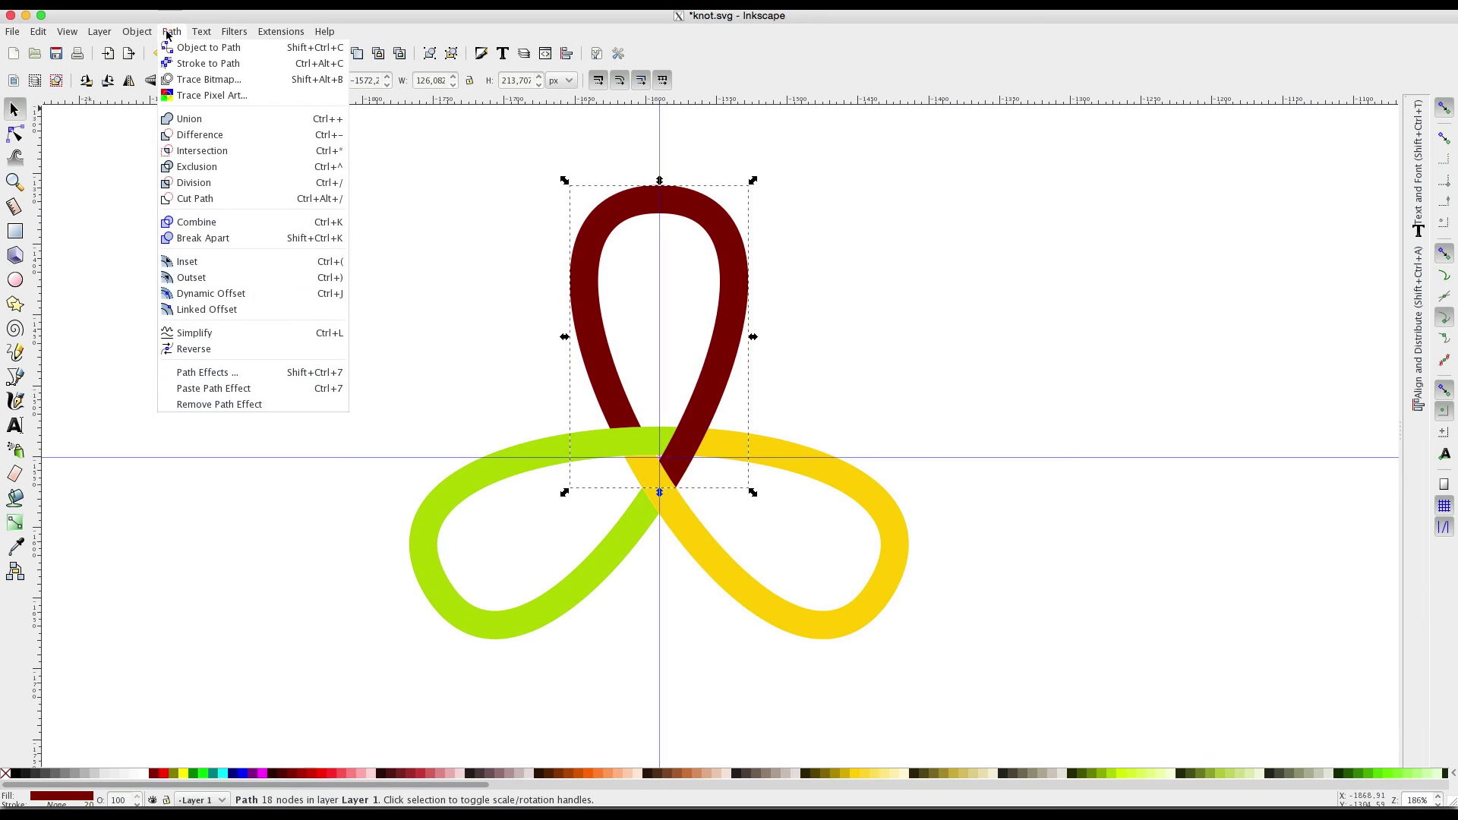
pyautogui.click(201, 310)
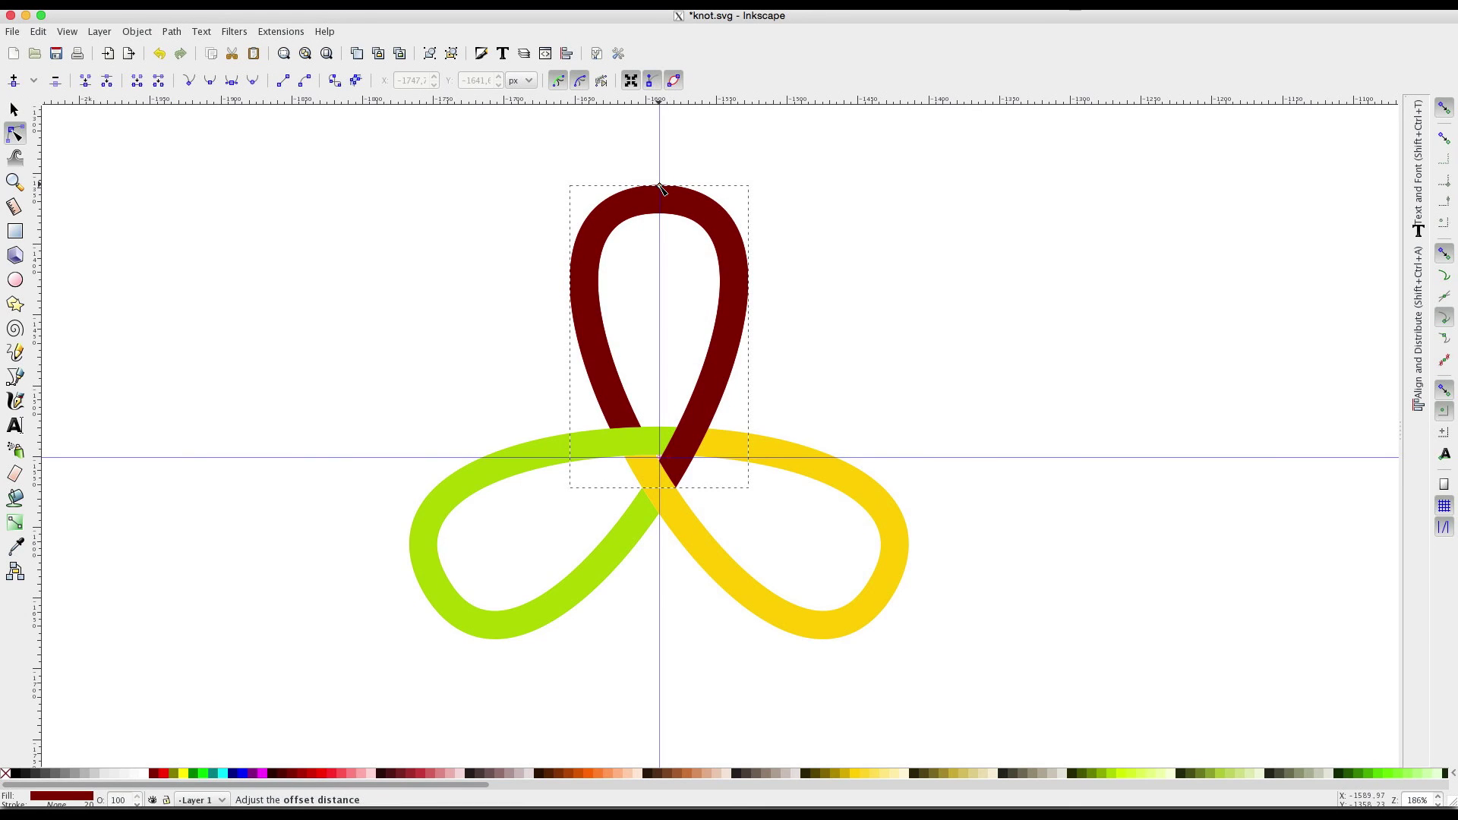
pyautogui.moveTo(659, 186); pyautogui.dragTo(661, 192)
pyautogui.press('space')
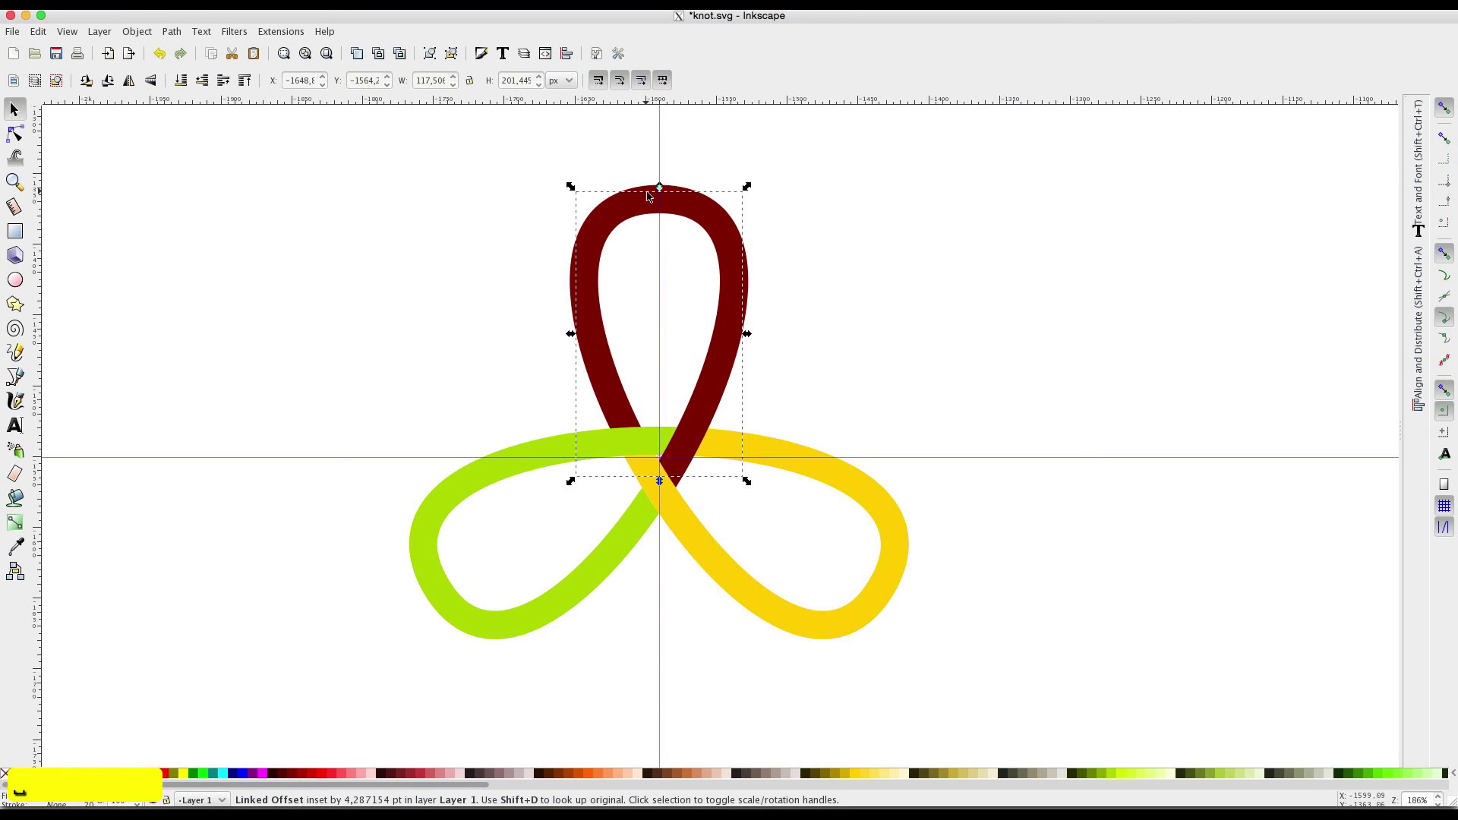
# Fill the loop's linked offset with light pink and raise it to the top of the stack.
pyautogui.click(352, 775)
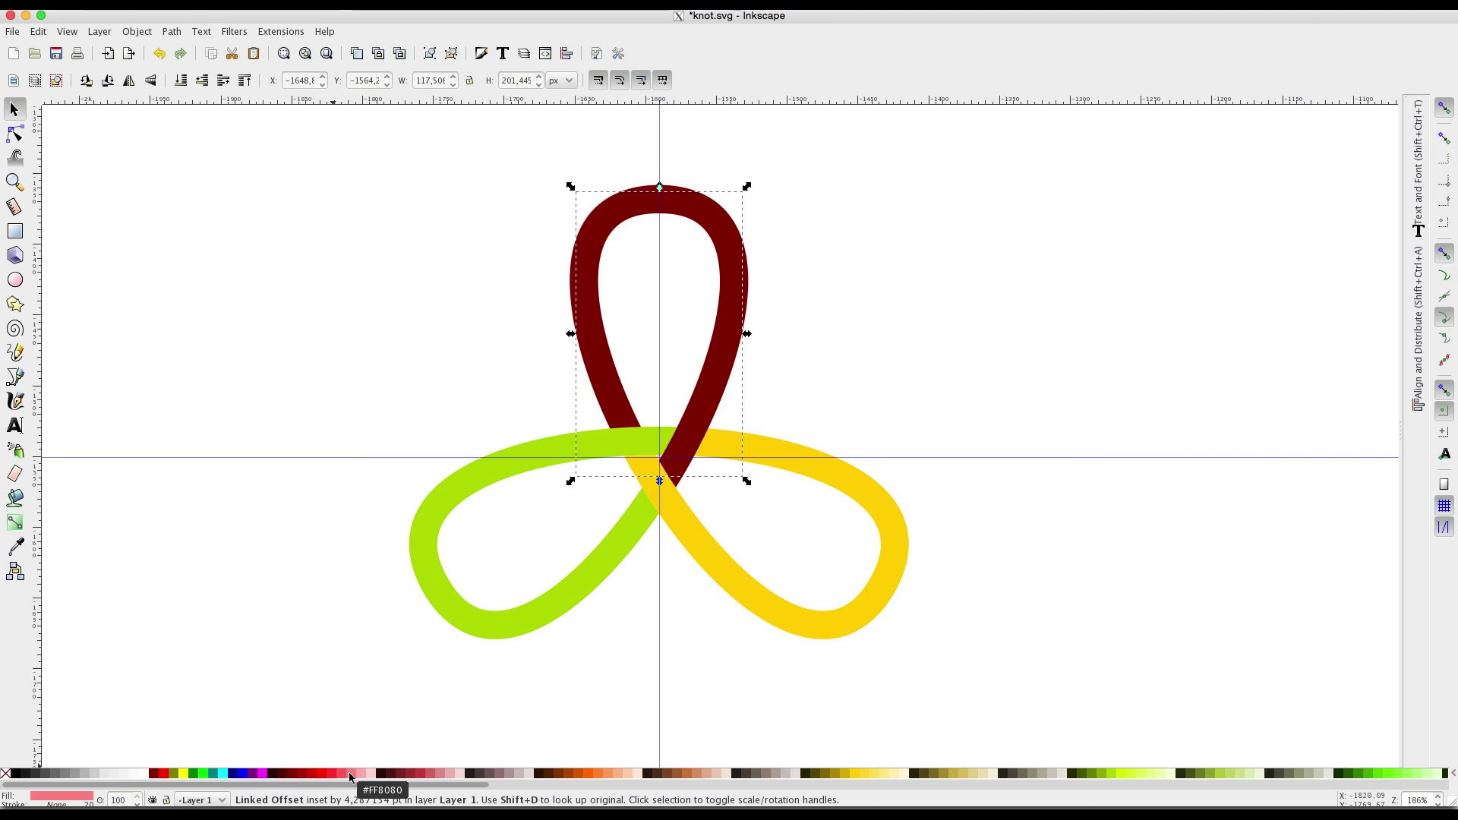
pyautogui.click(246, 81)
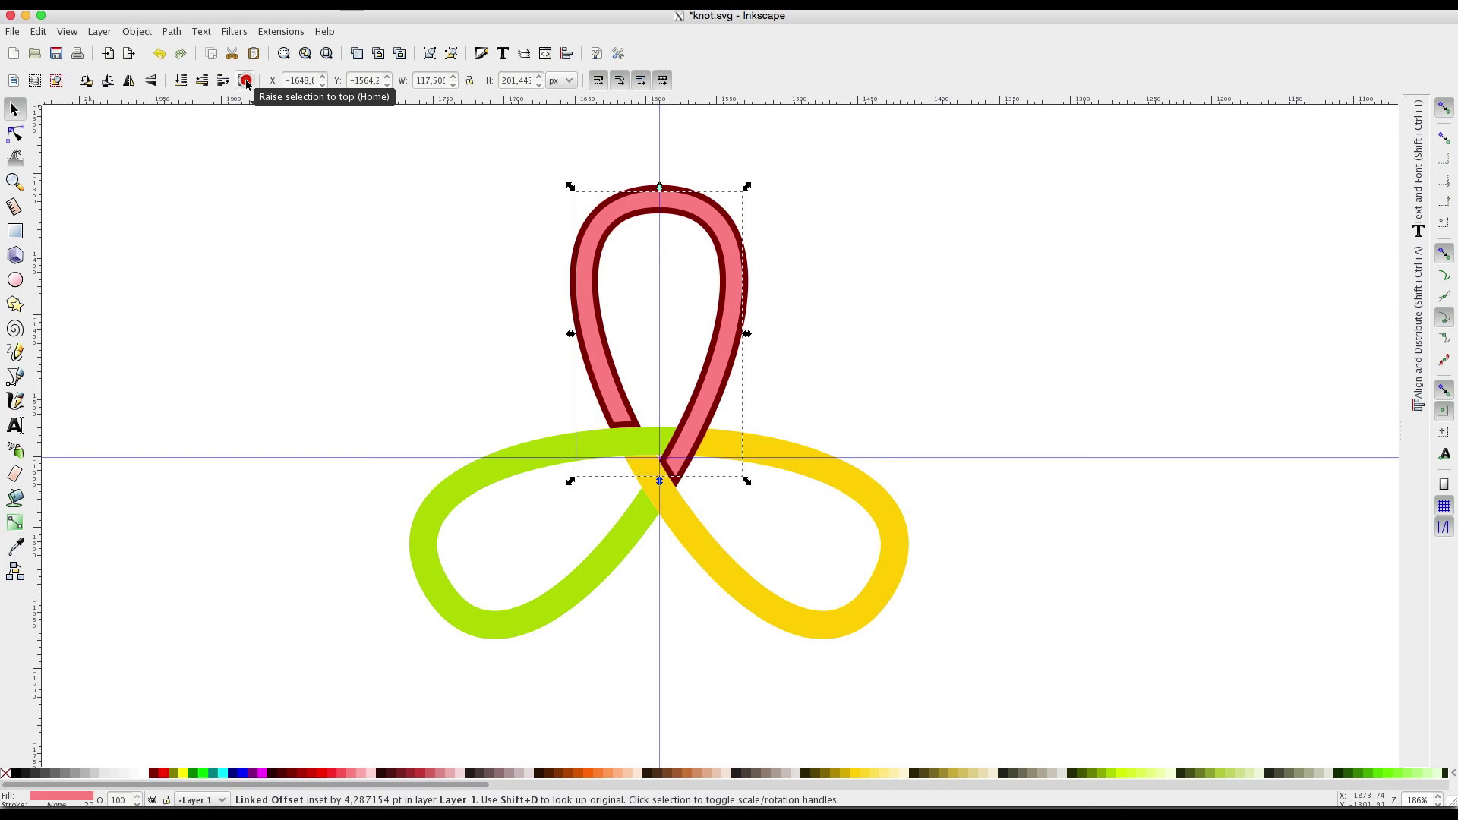
# Set the pink linked offset's blur to 4%.
pyautogui.click(482, 55)
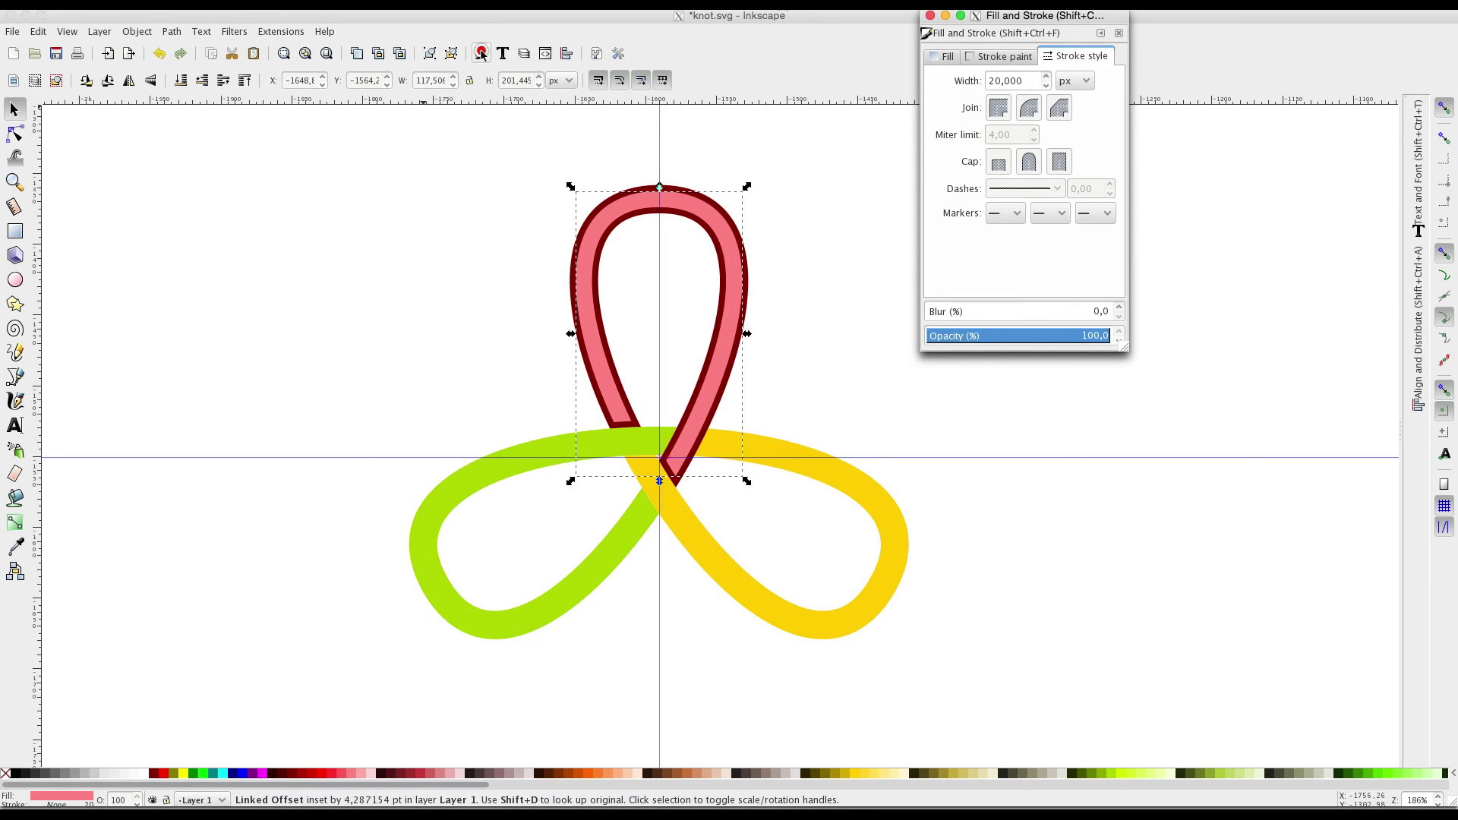
pyautogui.click(1120, 307)
pyautogui.click(1119, 307)
pyautogui.click(1120, 308)
pyautogui.click(1119, 307)
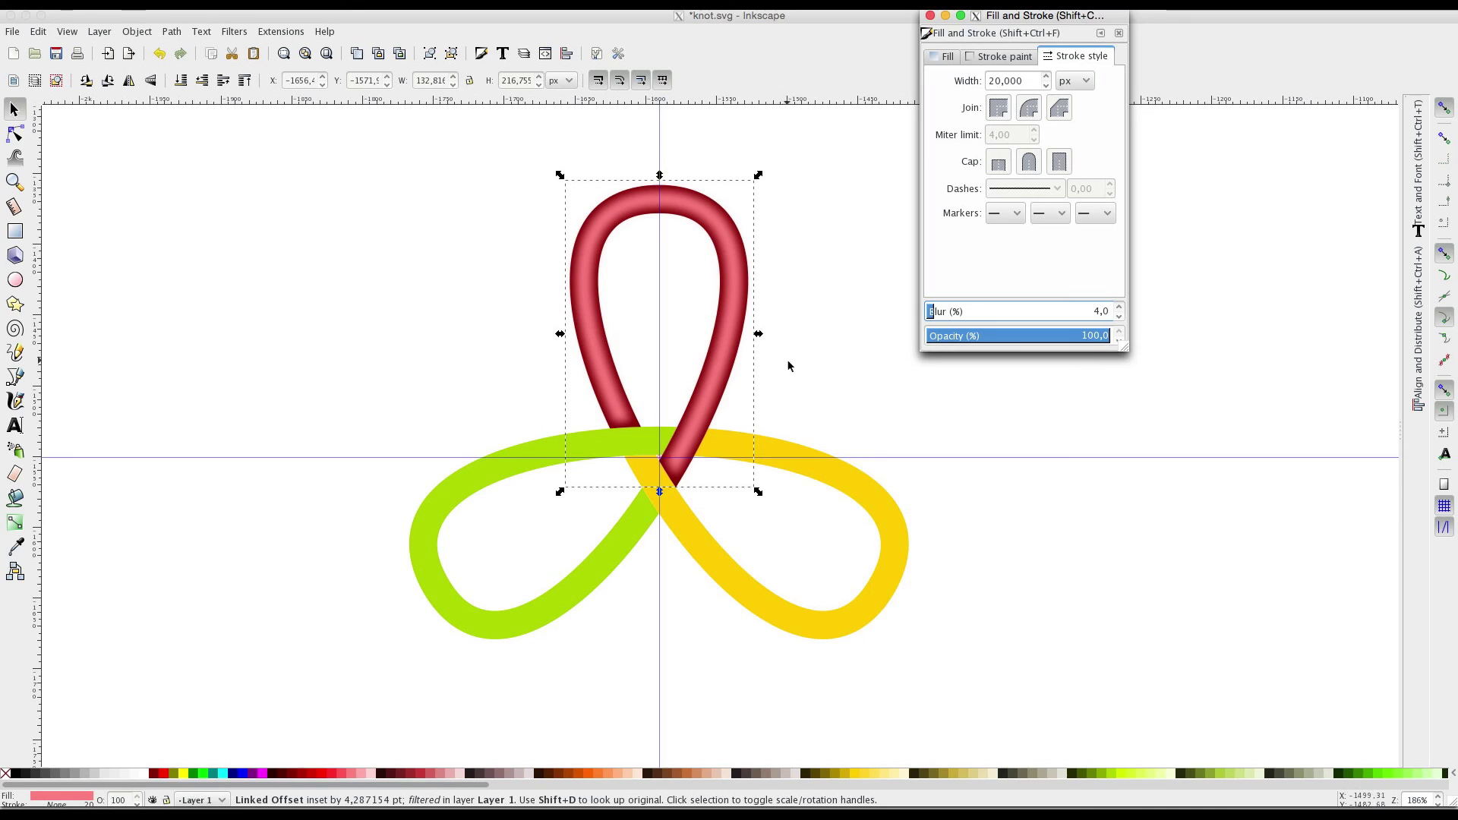
pyautogui.click(848, 478)
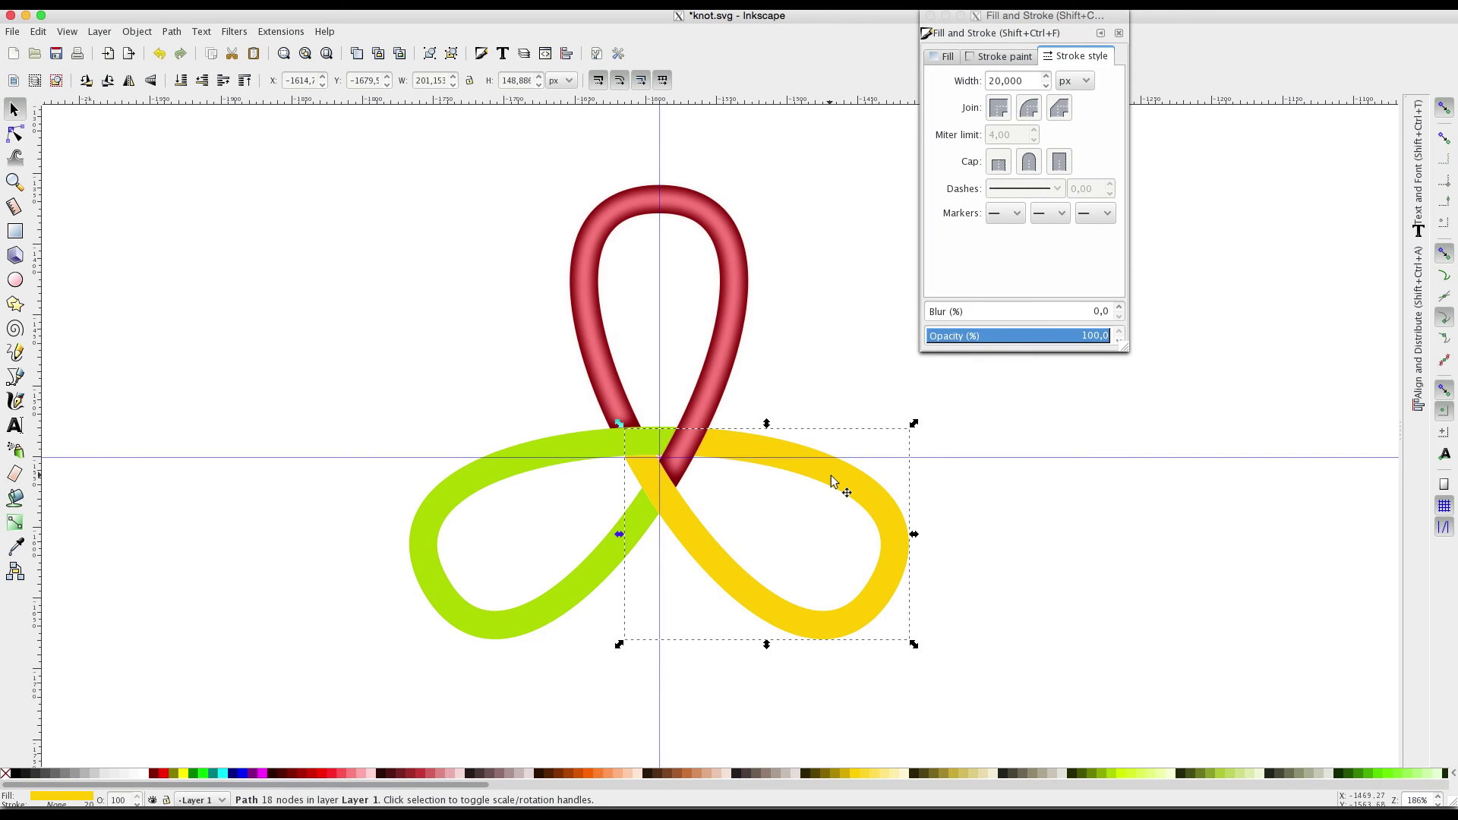
pyautogui.click(172, 31)
pyautogui.click(193, 197)
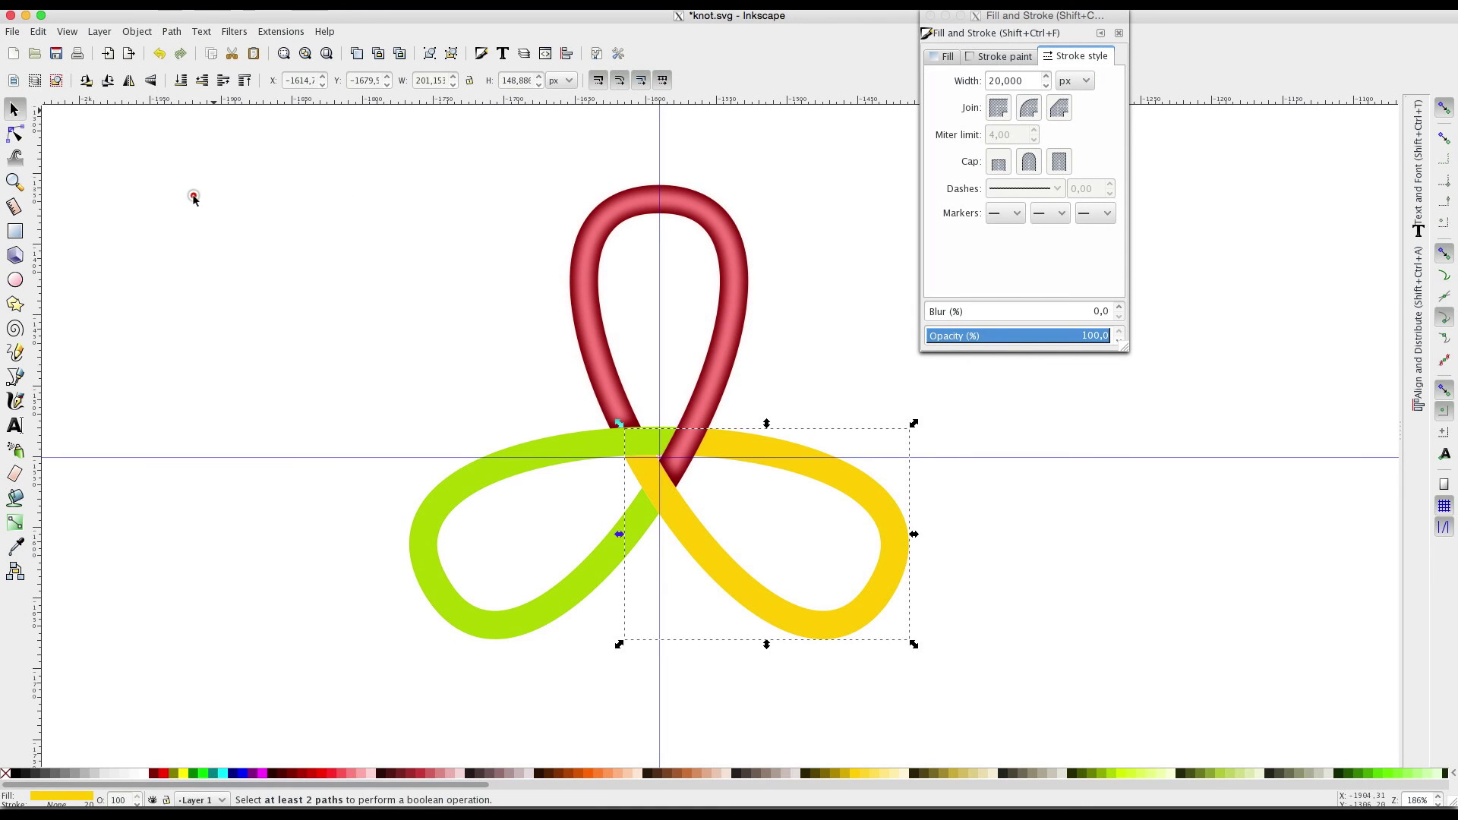
pyautogui.hotkey('ctrl', 'z')
# Create a linked offset of the yellow loop, inset by about 2.38 pt.
pyautogui.click(172, 32)
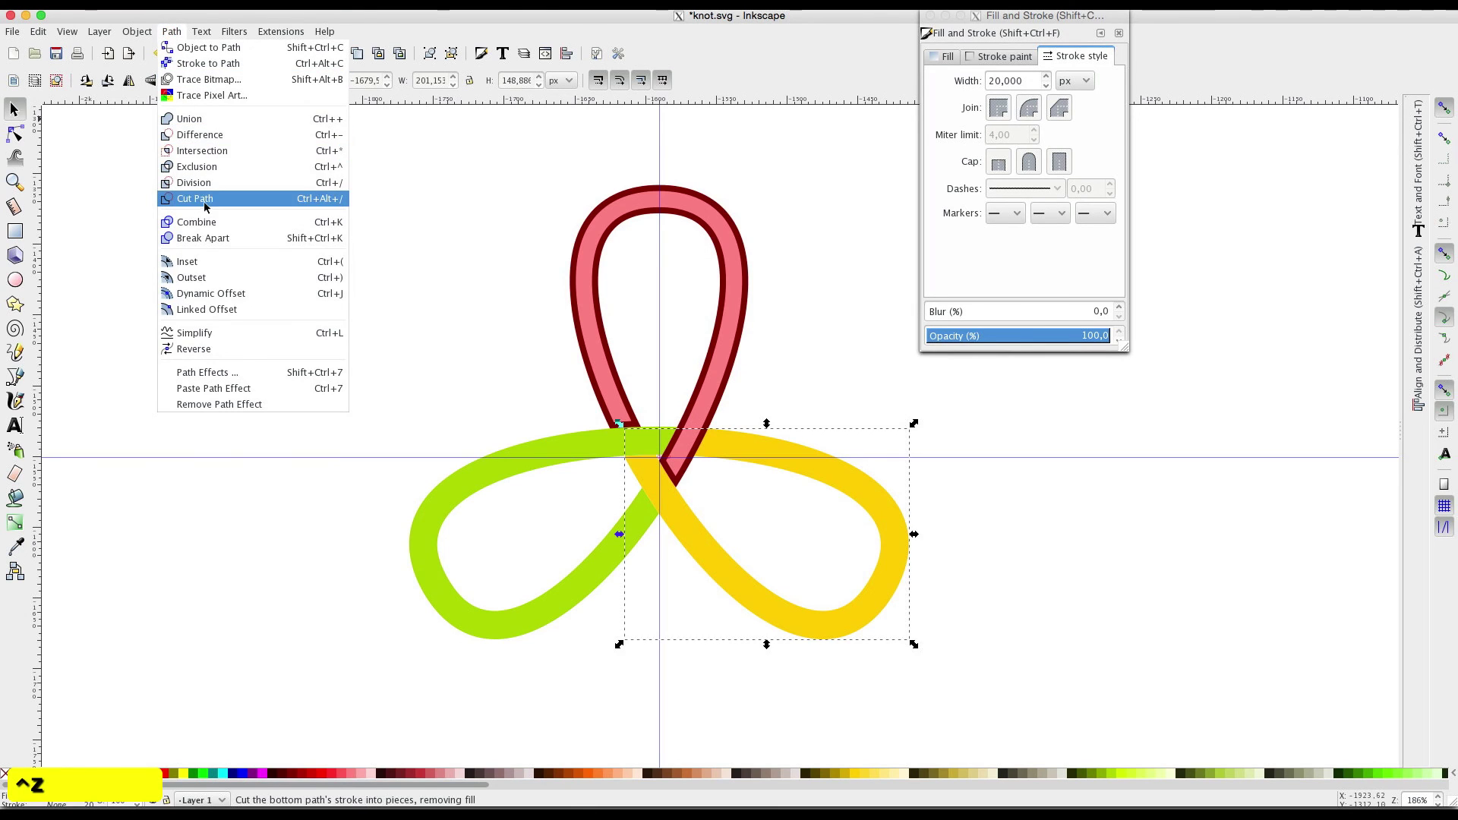
pyautogui.click(218, 310)
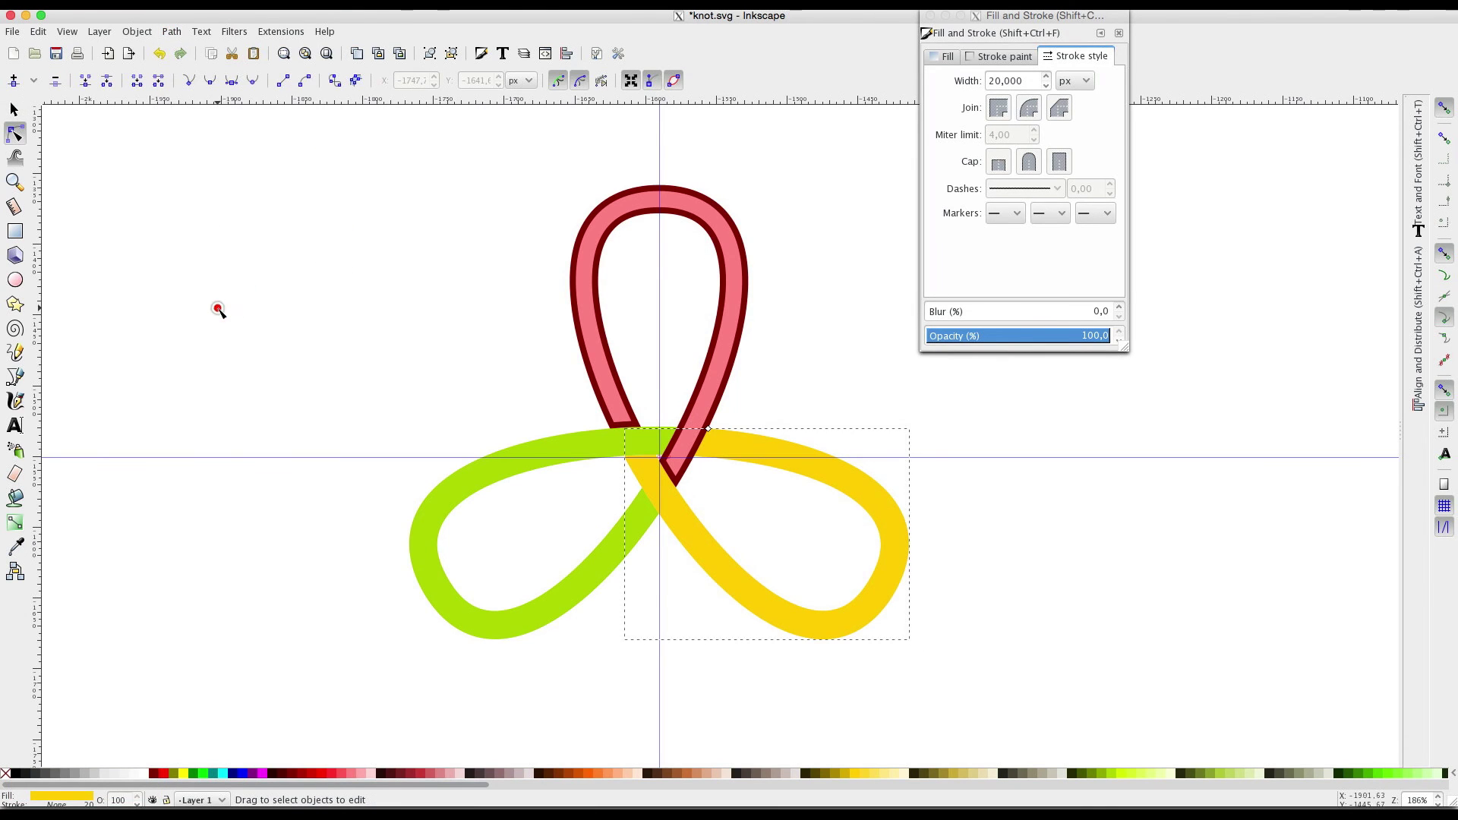
pyautogui.click(891, 600)
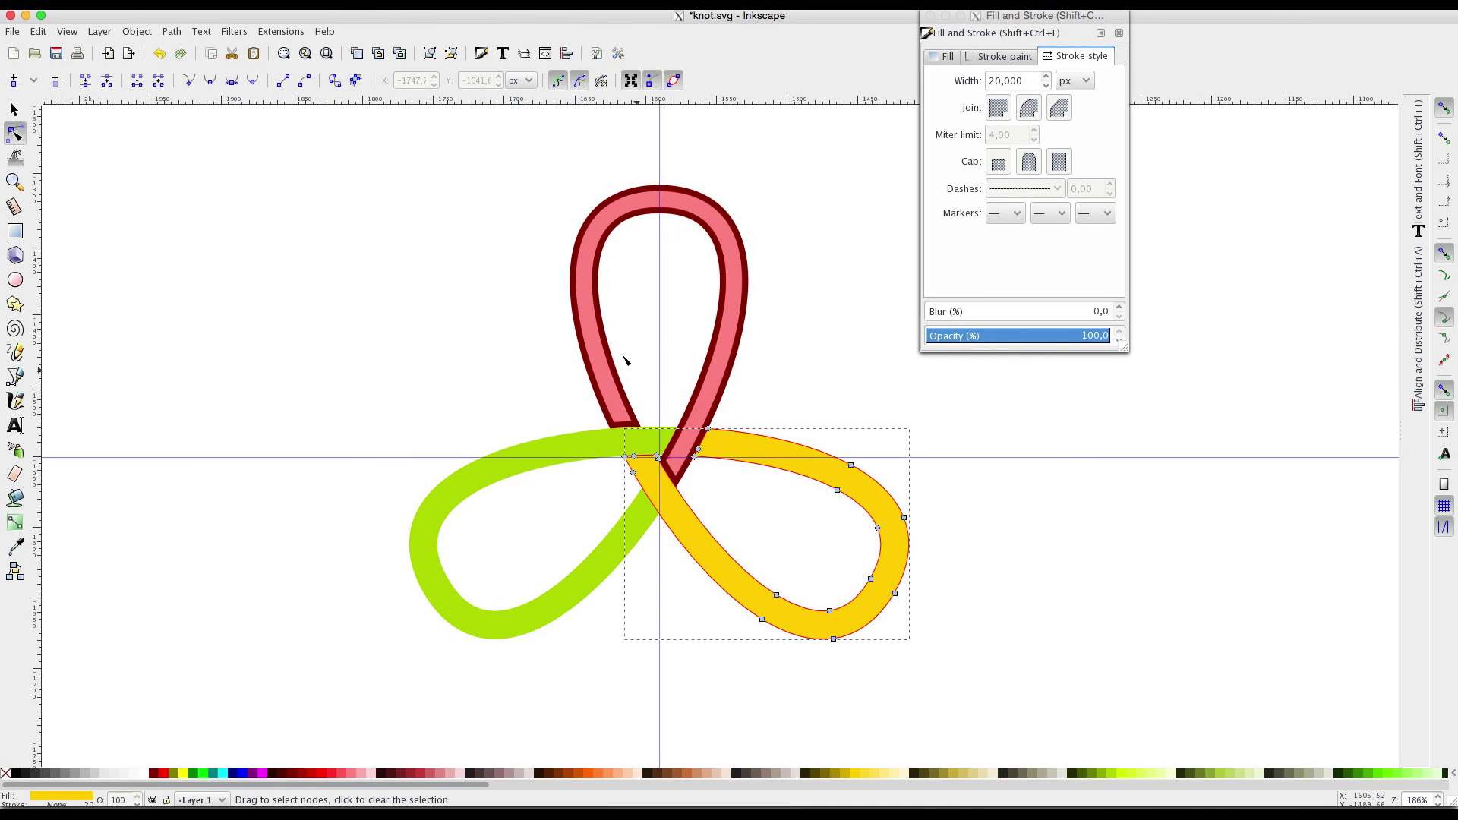
pyautogui.click(172, 31)
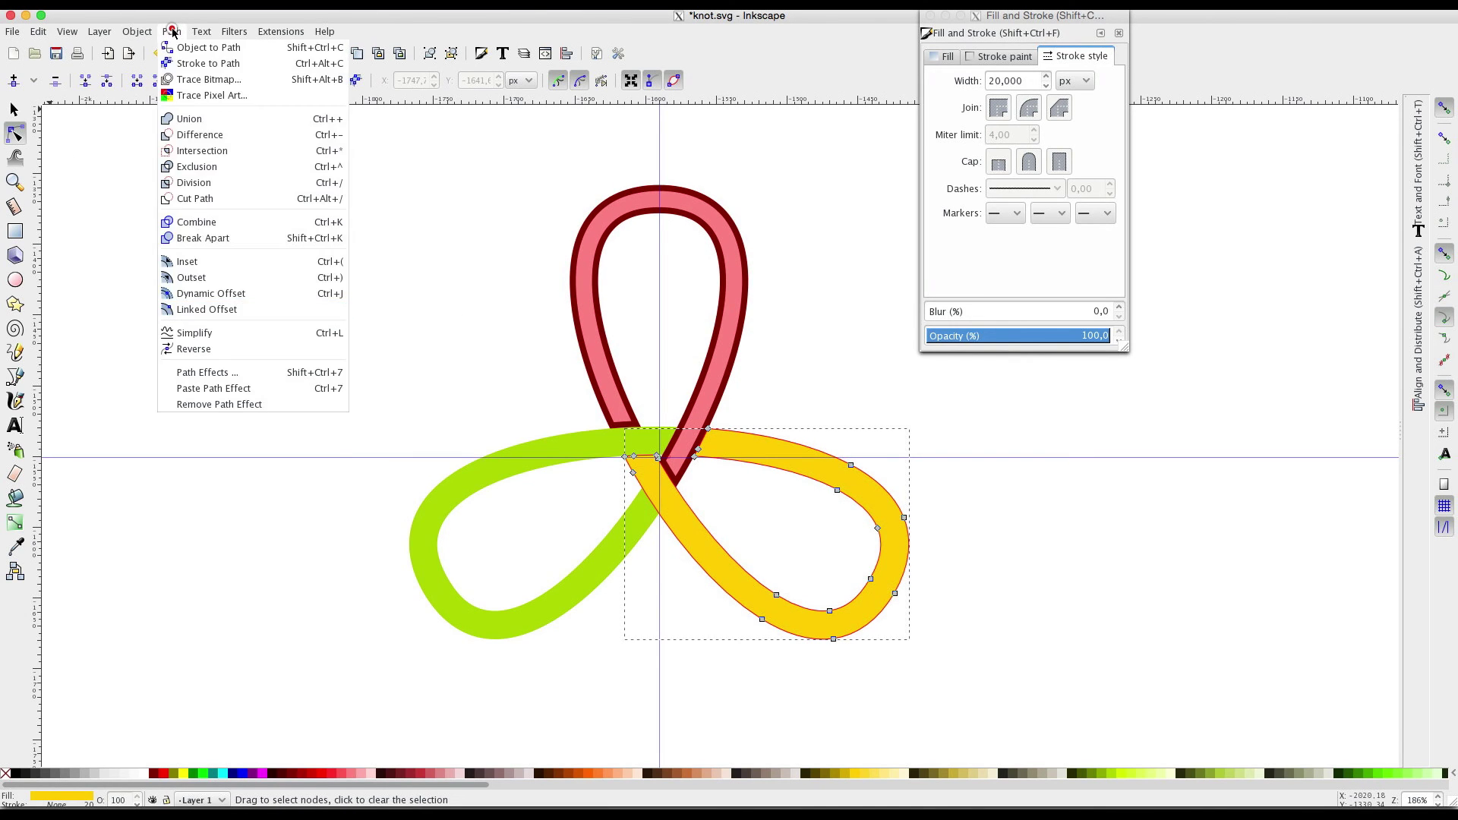
pyautogui.click(230, 305)
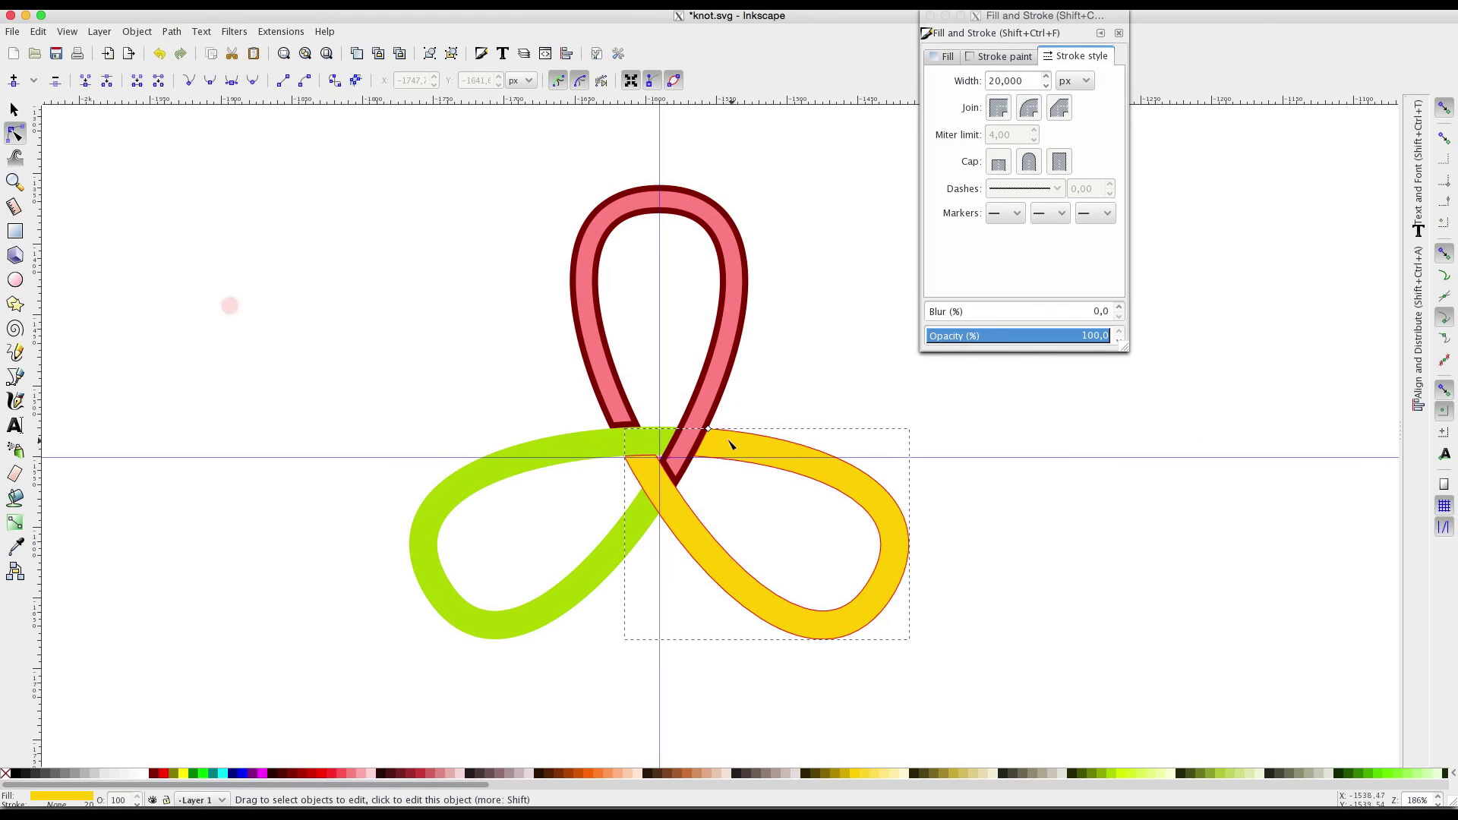
pyautogui.moveTo(710, 435); pyautogui.dragTo(711, 438)
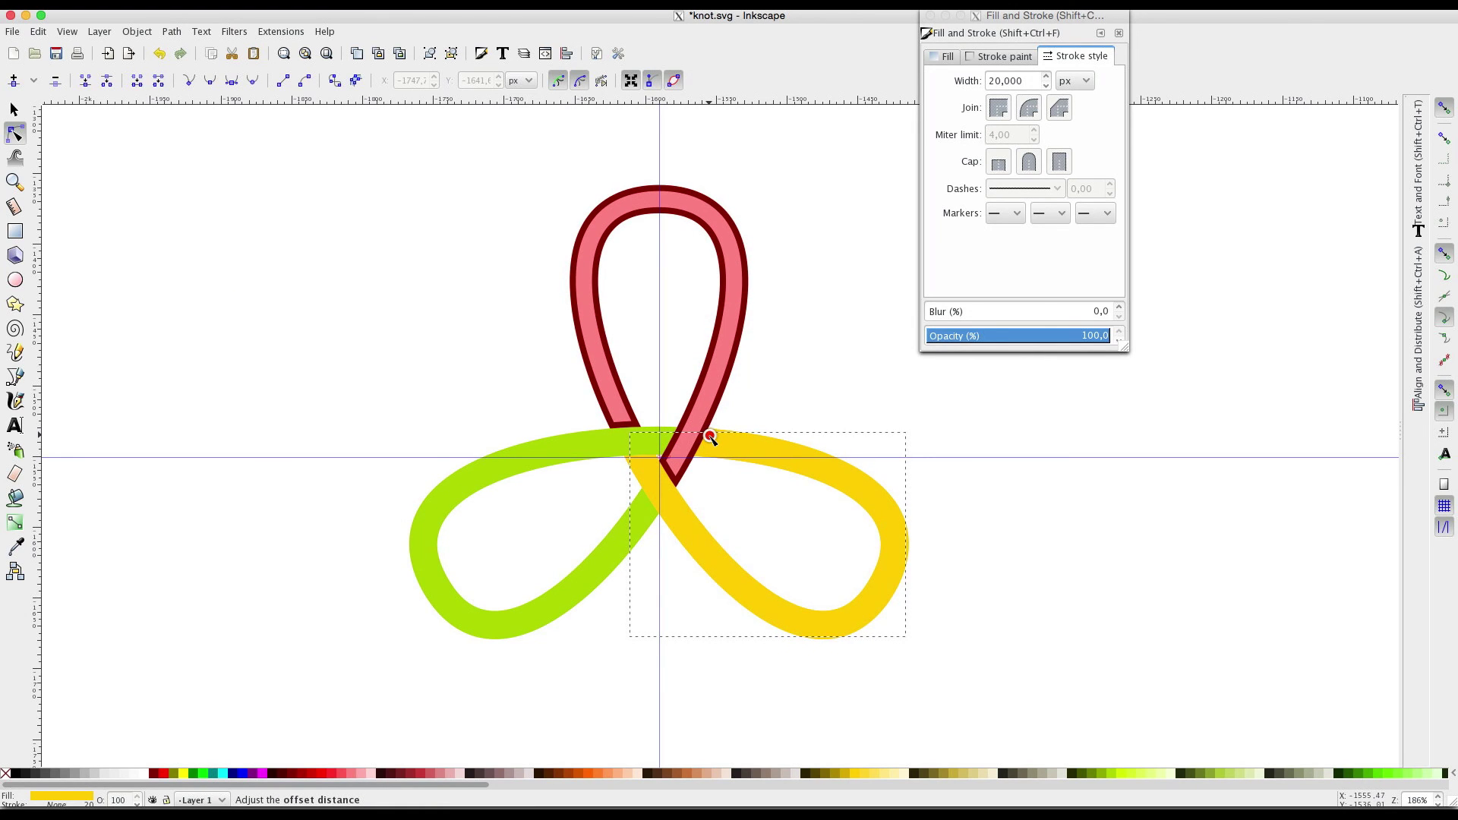
# Fill the yellow loop's linked offset with pale yellow and raise it to the top of the stack.
pyautogui.press('space')
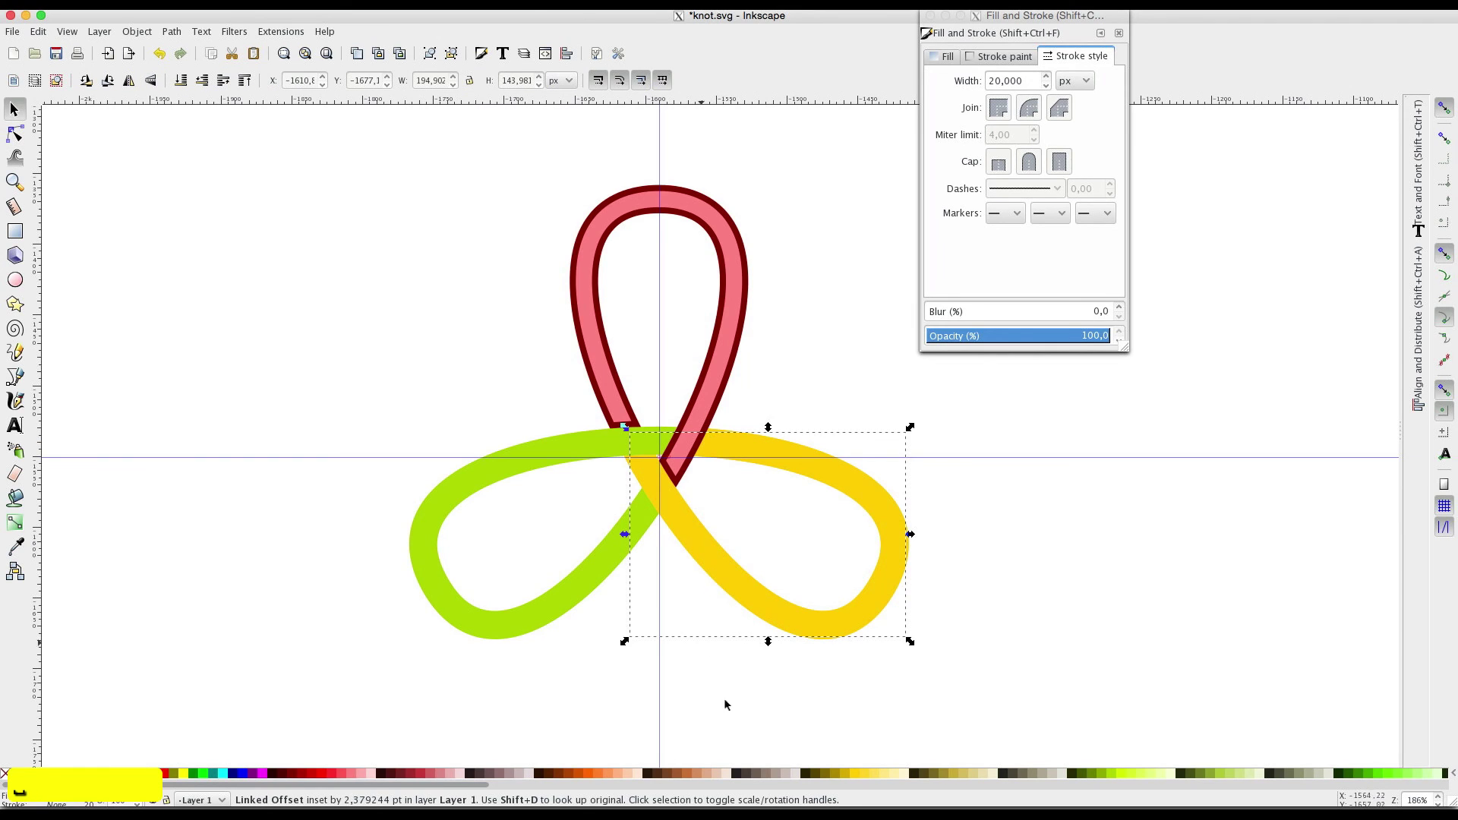
pyautogui.click(883, 773)
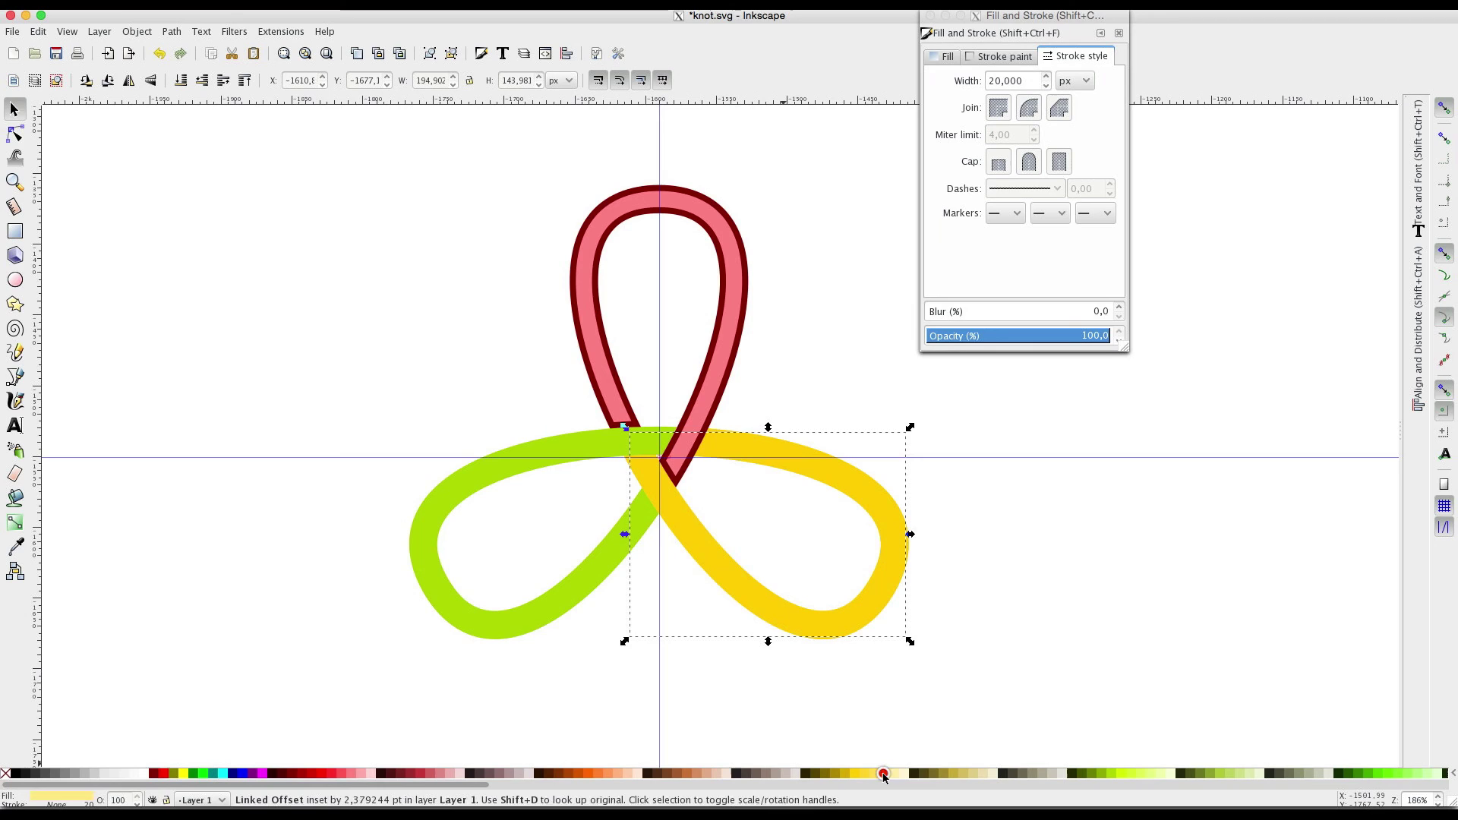
pyautogui.click(248, 82)
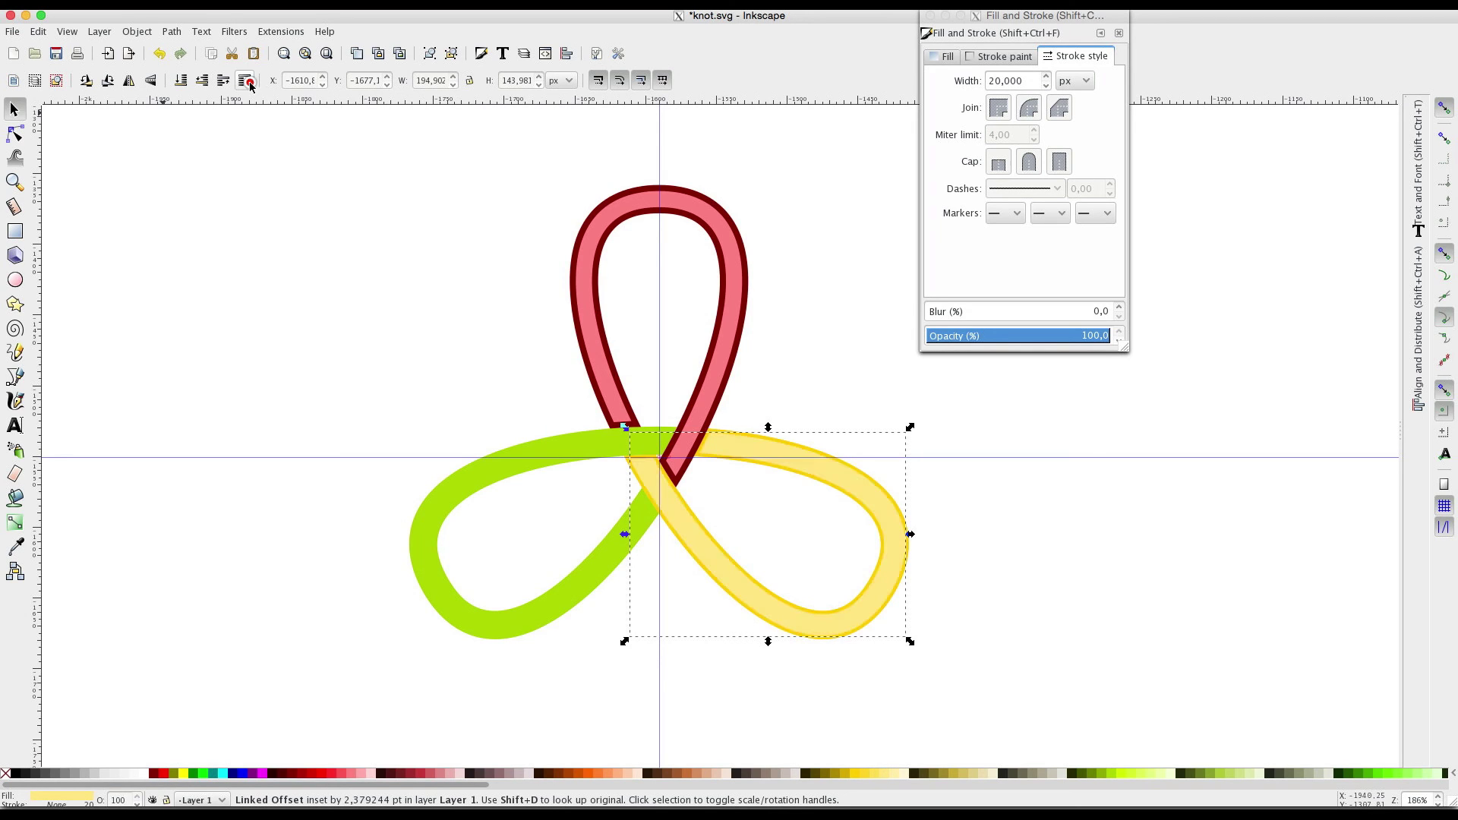
# Set the pale yellow linked offset's blur to 3%.
pyautogui.click(1121, 307)
pyautogui.click(1121, 307)
pyautogui.click(1120, 307)
pyautogui.click(1120, 307)
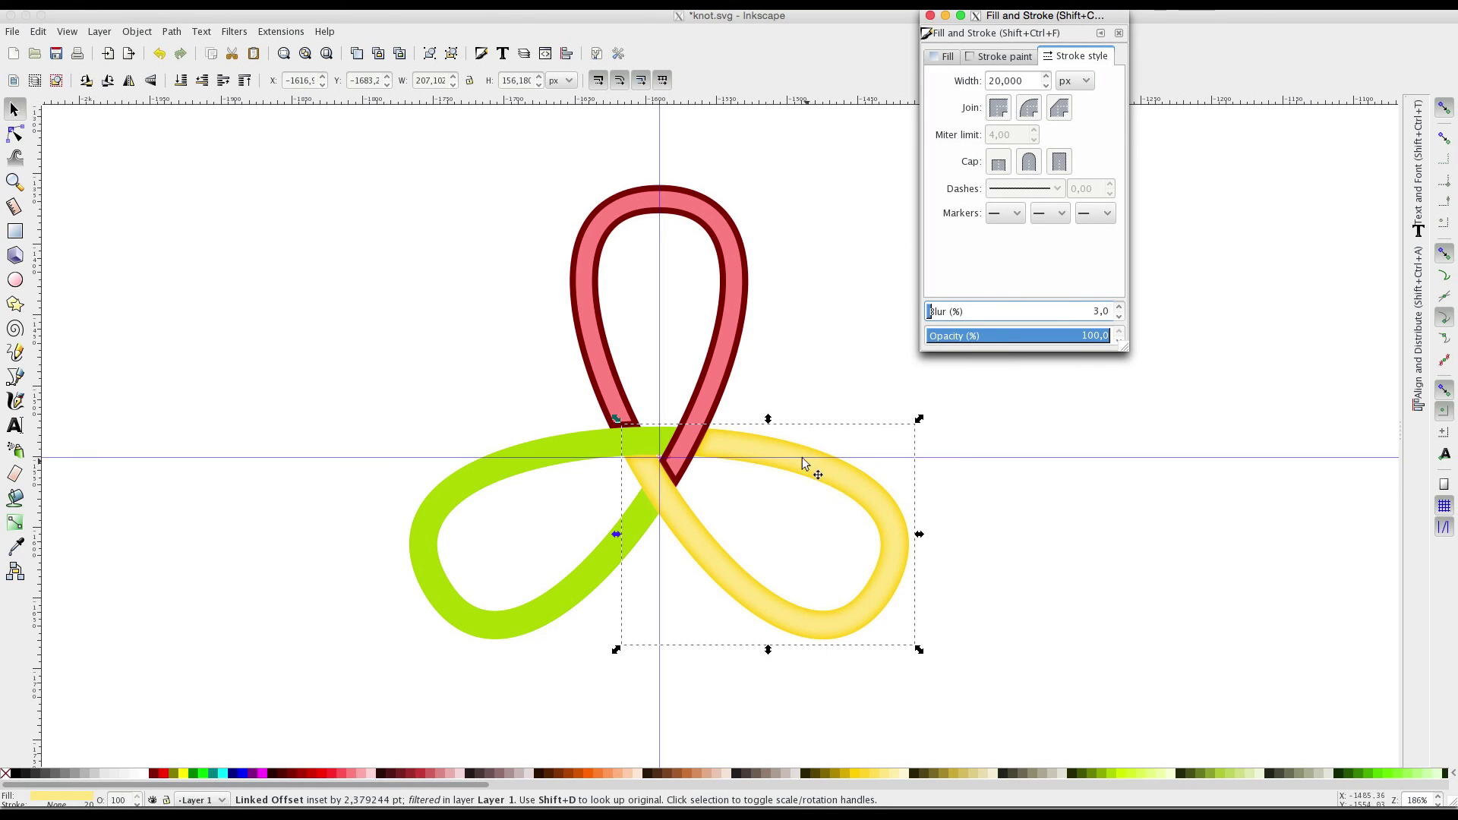
# Restore the blur of the red loop's pink linked offset to 4%.
pyautogui.click(722, 352)
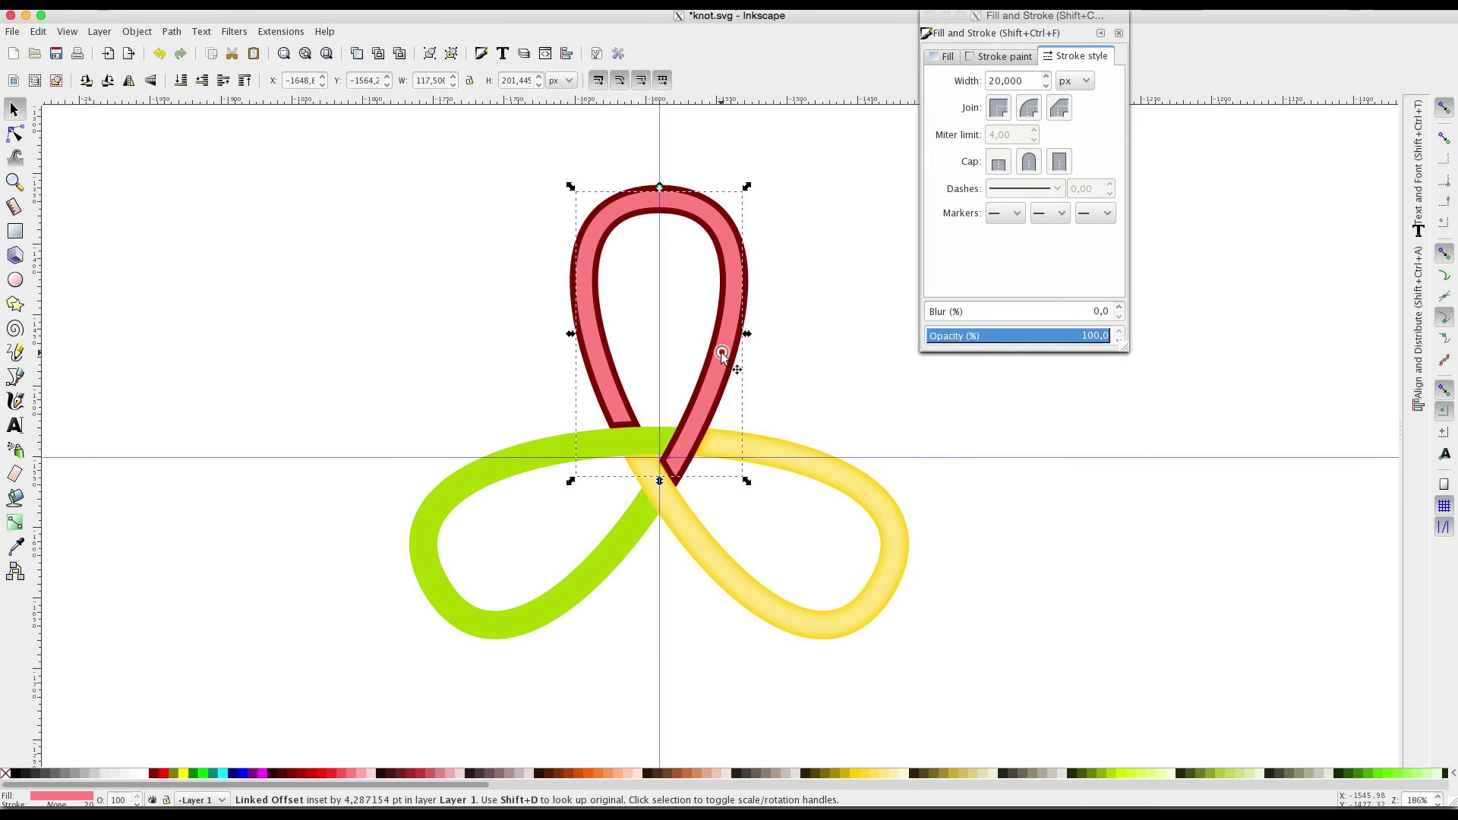
pyautogui.click(1119, 306)
pyautogui.click(1119, 306)
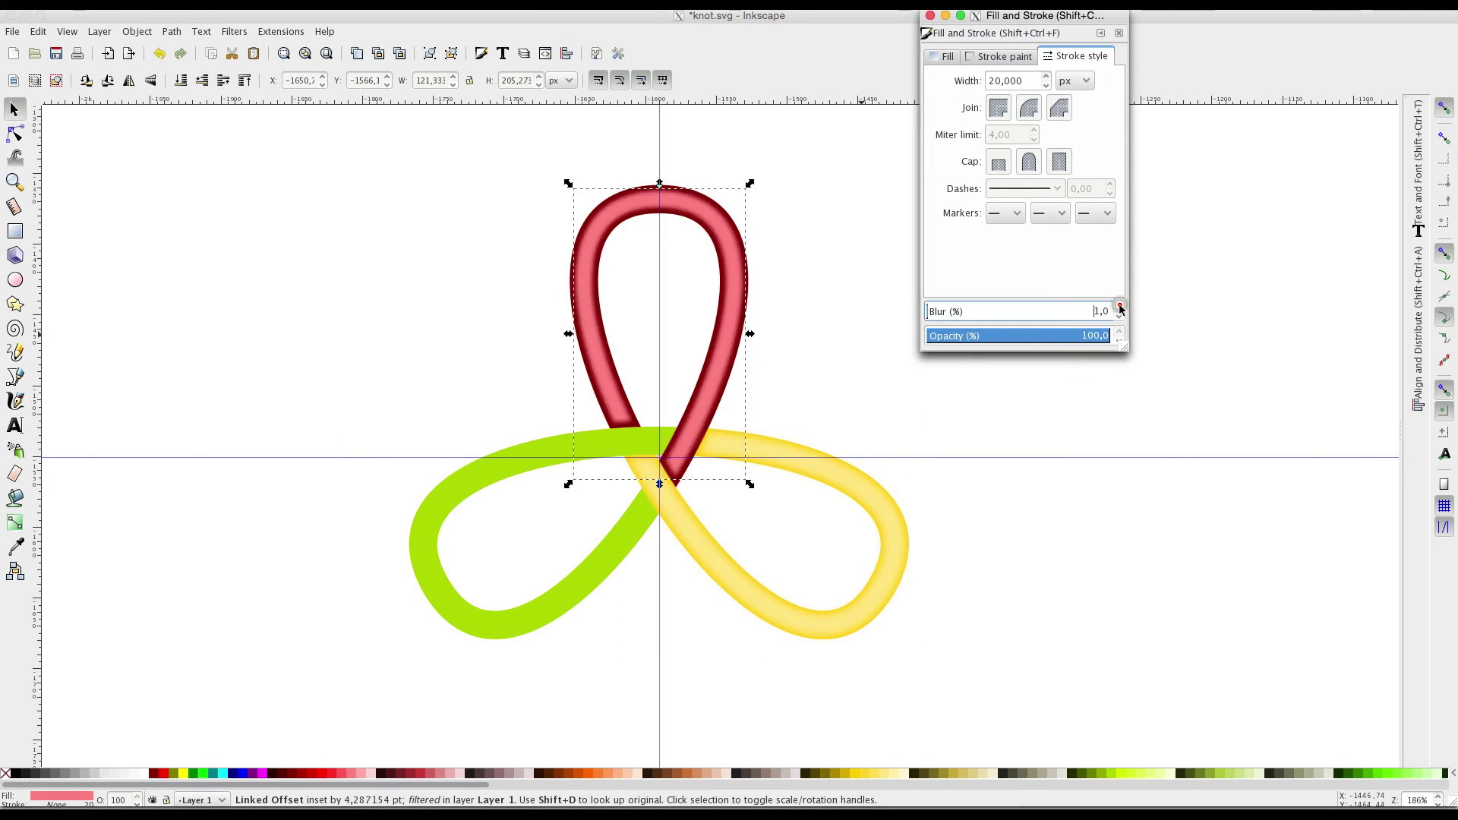
pyautogui.click(1119, 306)
pyautogui.click(1119, 306)
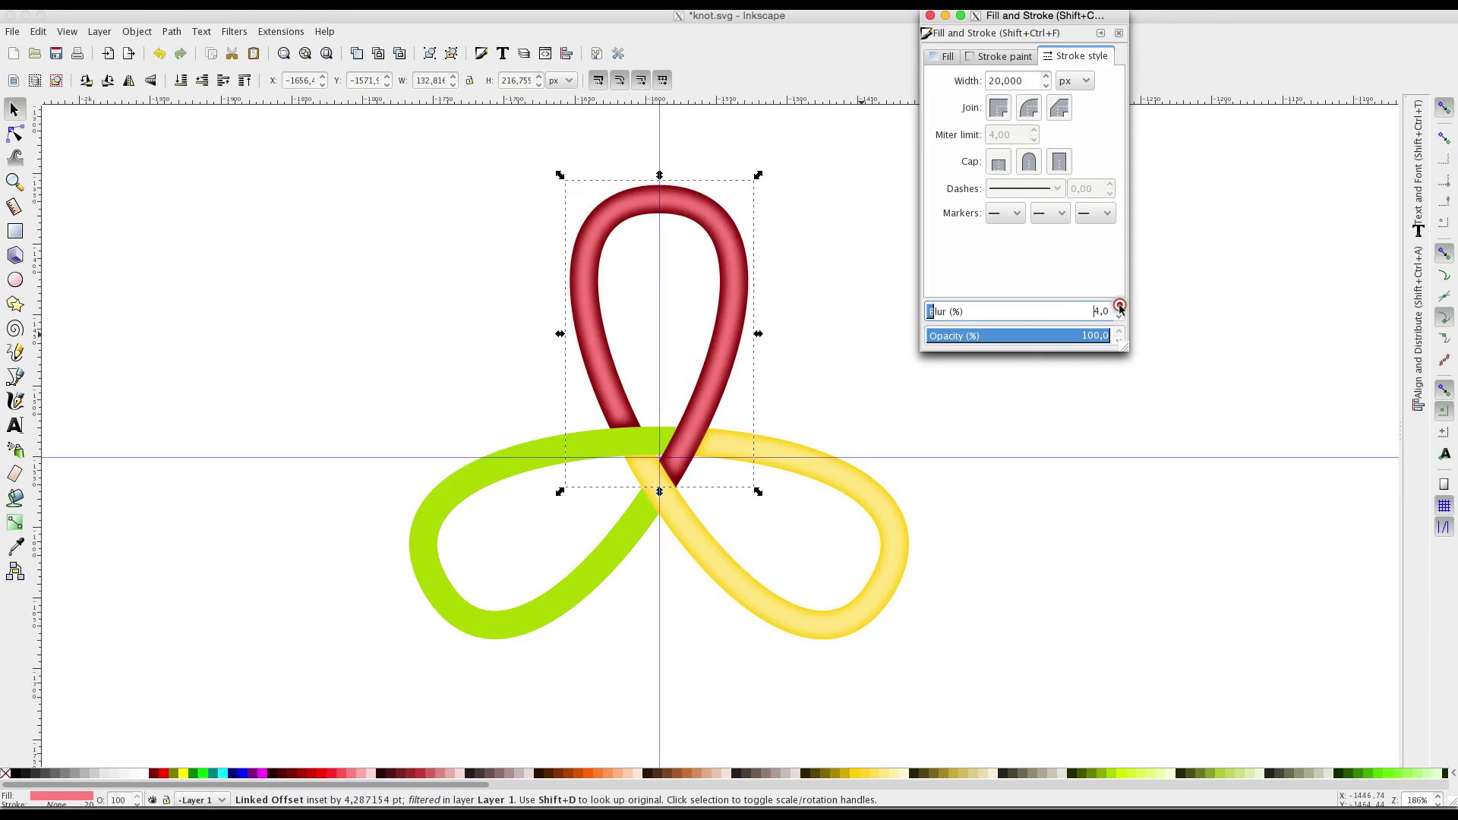
# Create a linked offset of the green loop, outset by about 4.3 pt.
pyautogui.click(590, 568)
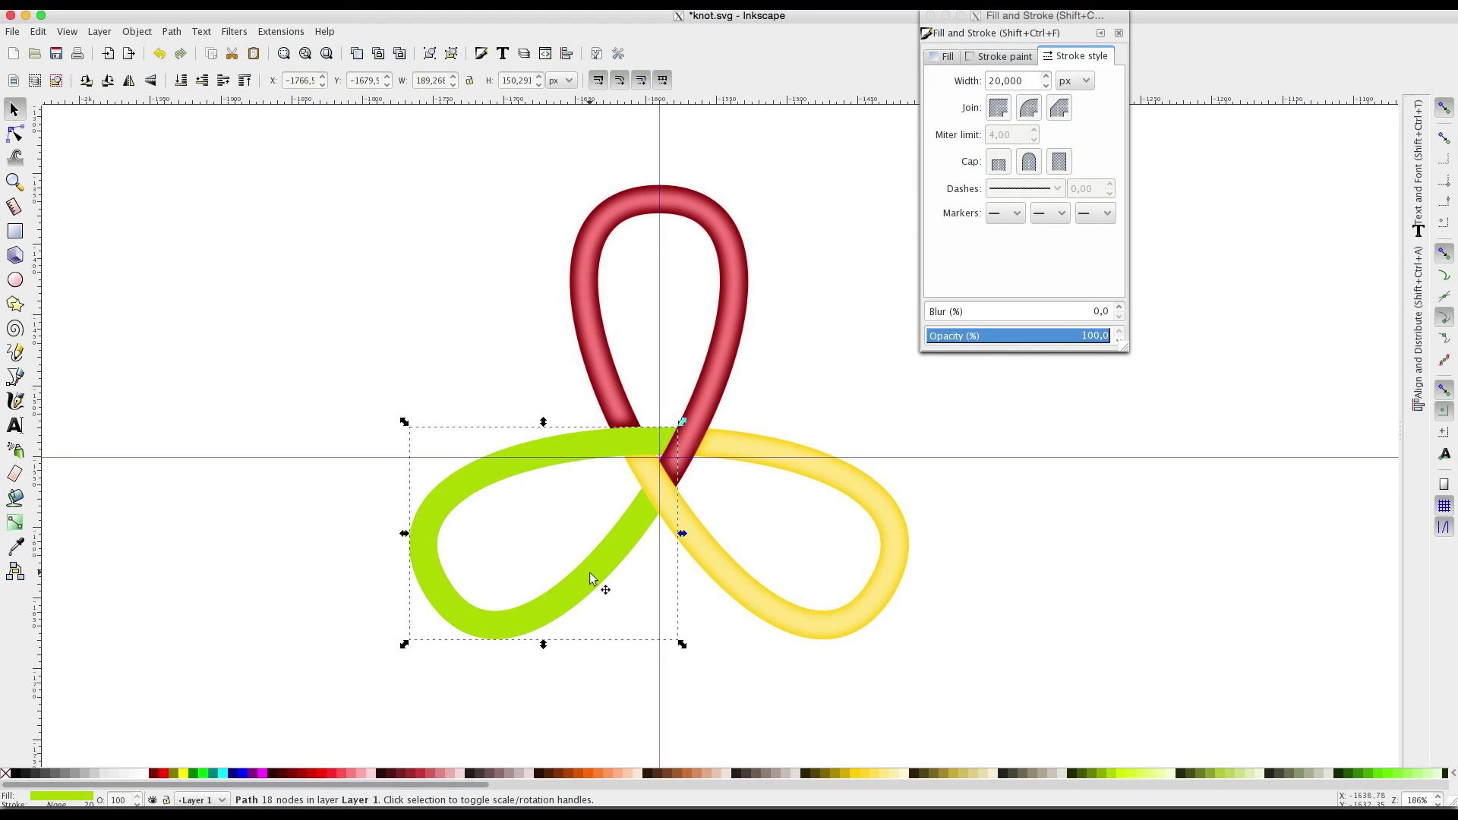
pyautogui.click(171, 33)
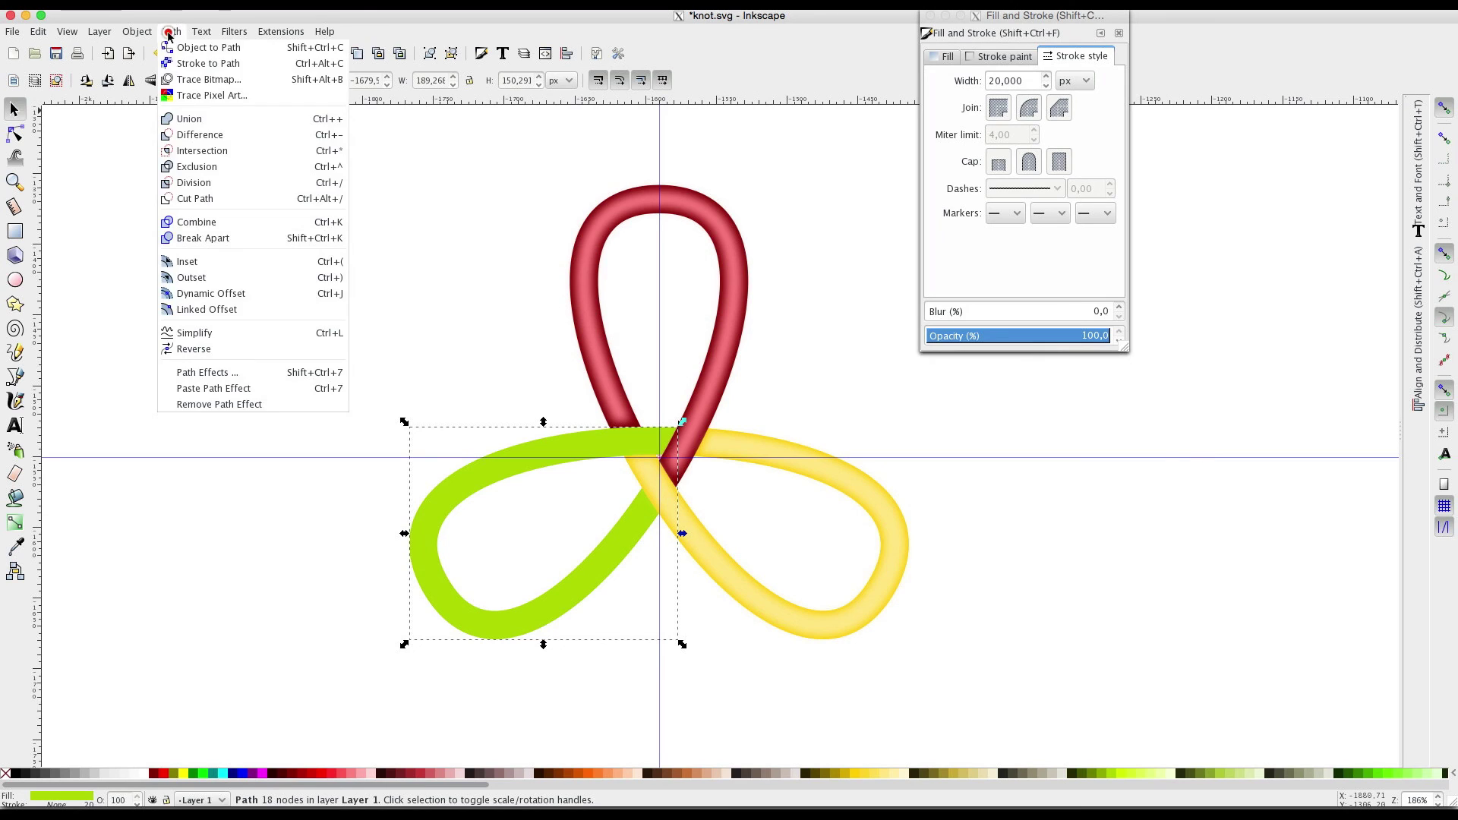
pyautogui.click(229, 309)
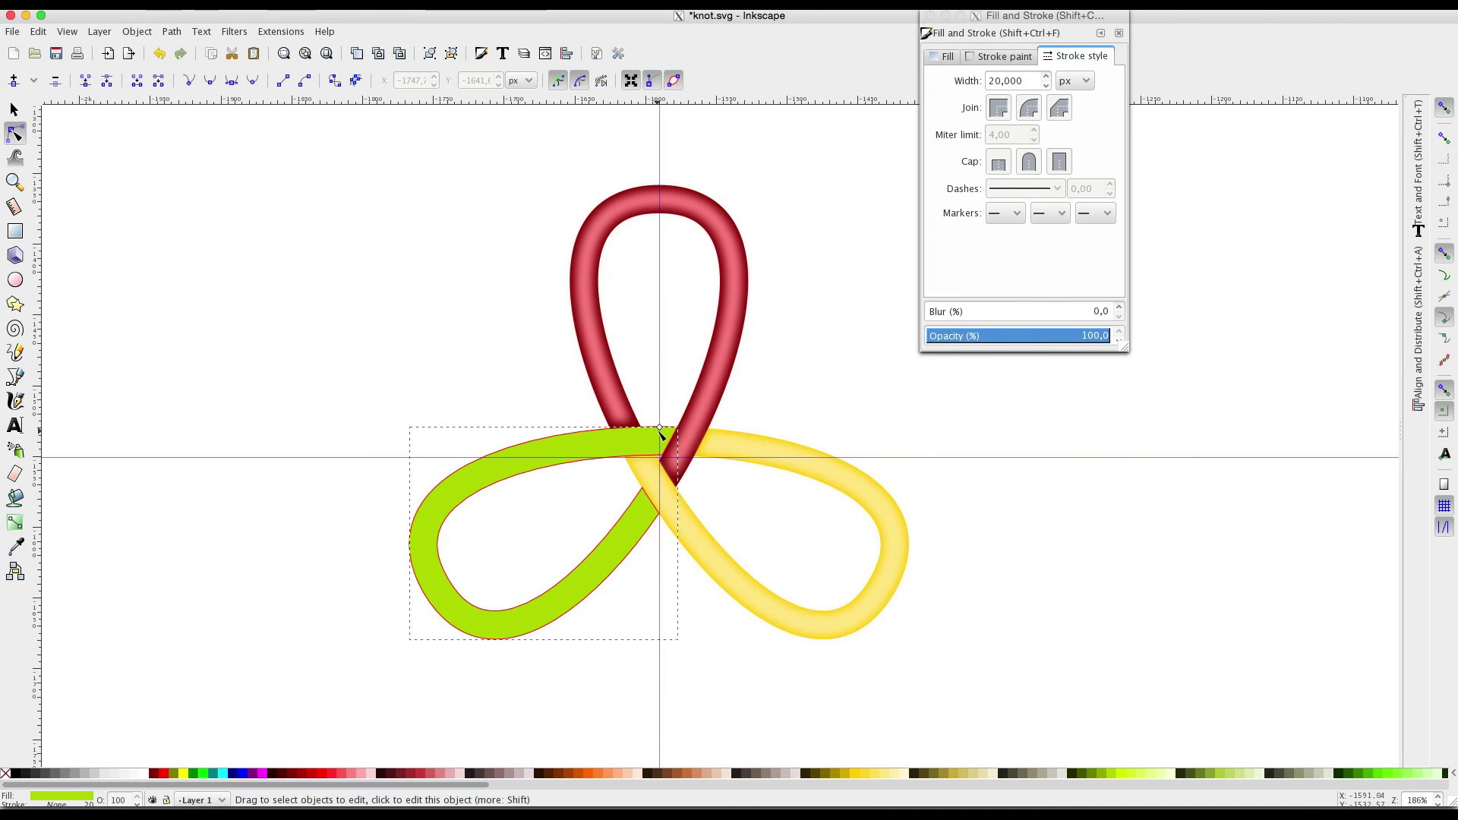
pyautogui.moveTo(659, 429); pyautogui.dragTo(662, 422)
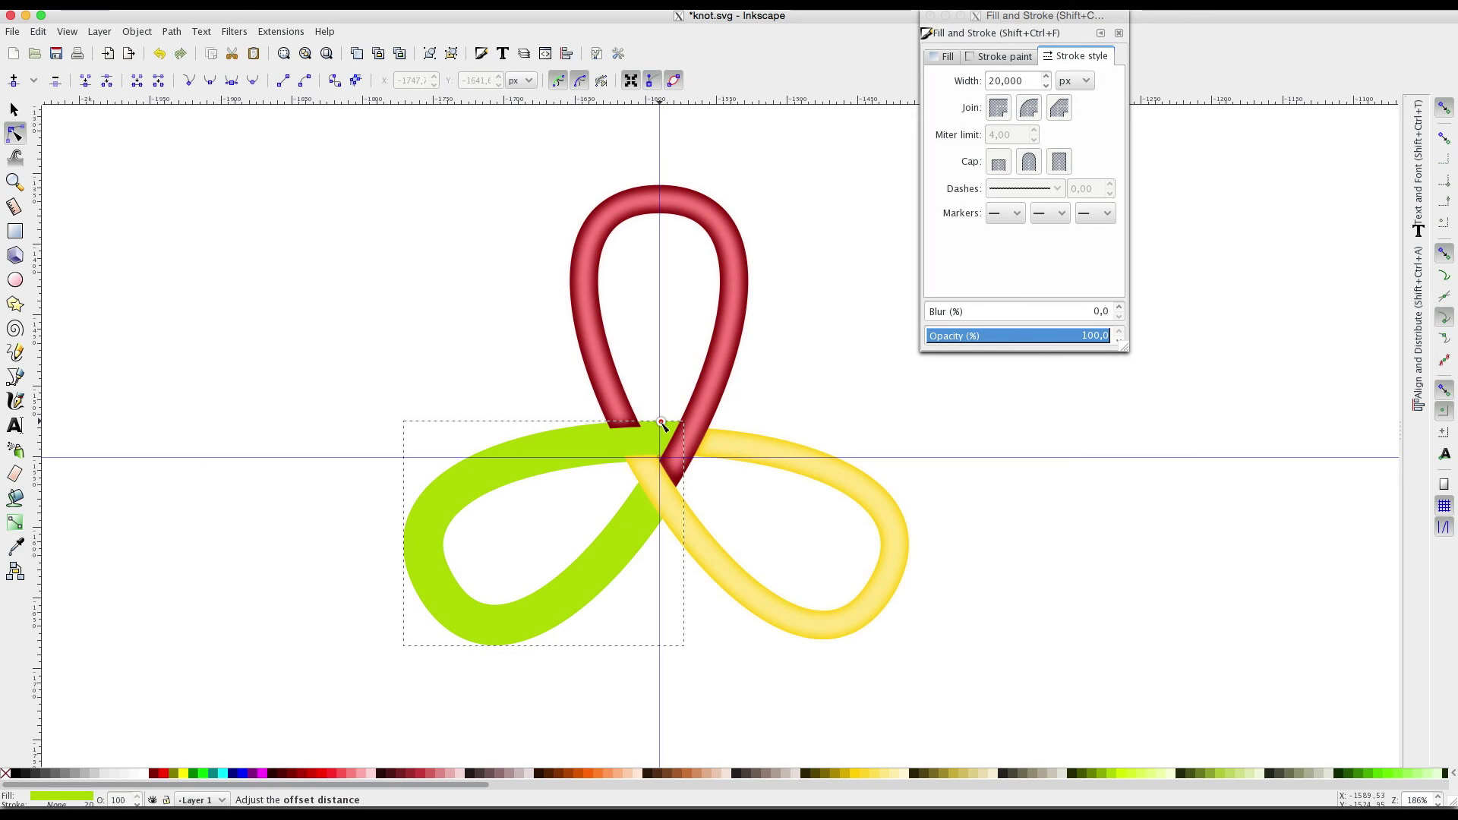
# Fill the green loop's linked offset with pale lime green and set its blur to 6%.
pyautogui.click(1151, 774)
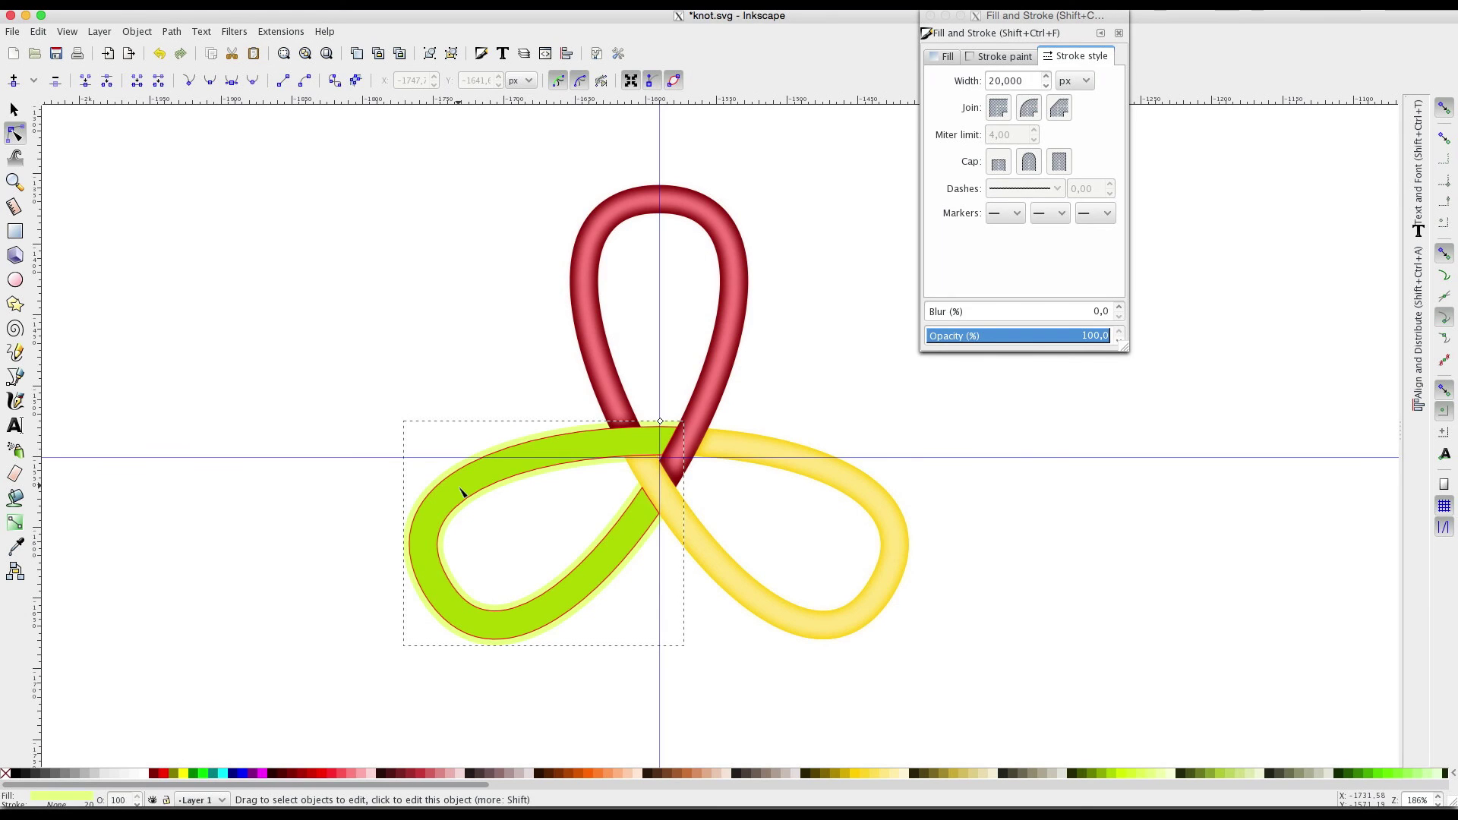
pyautogui.click(1119, 308)
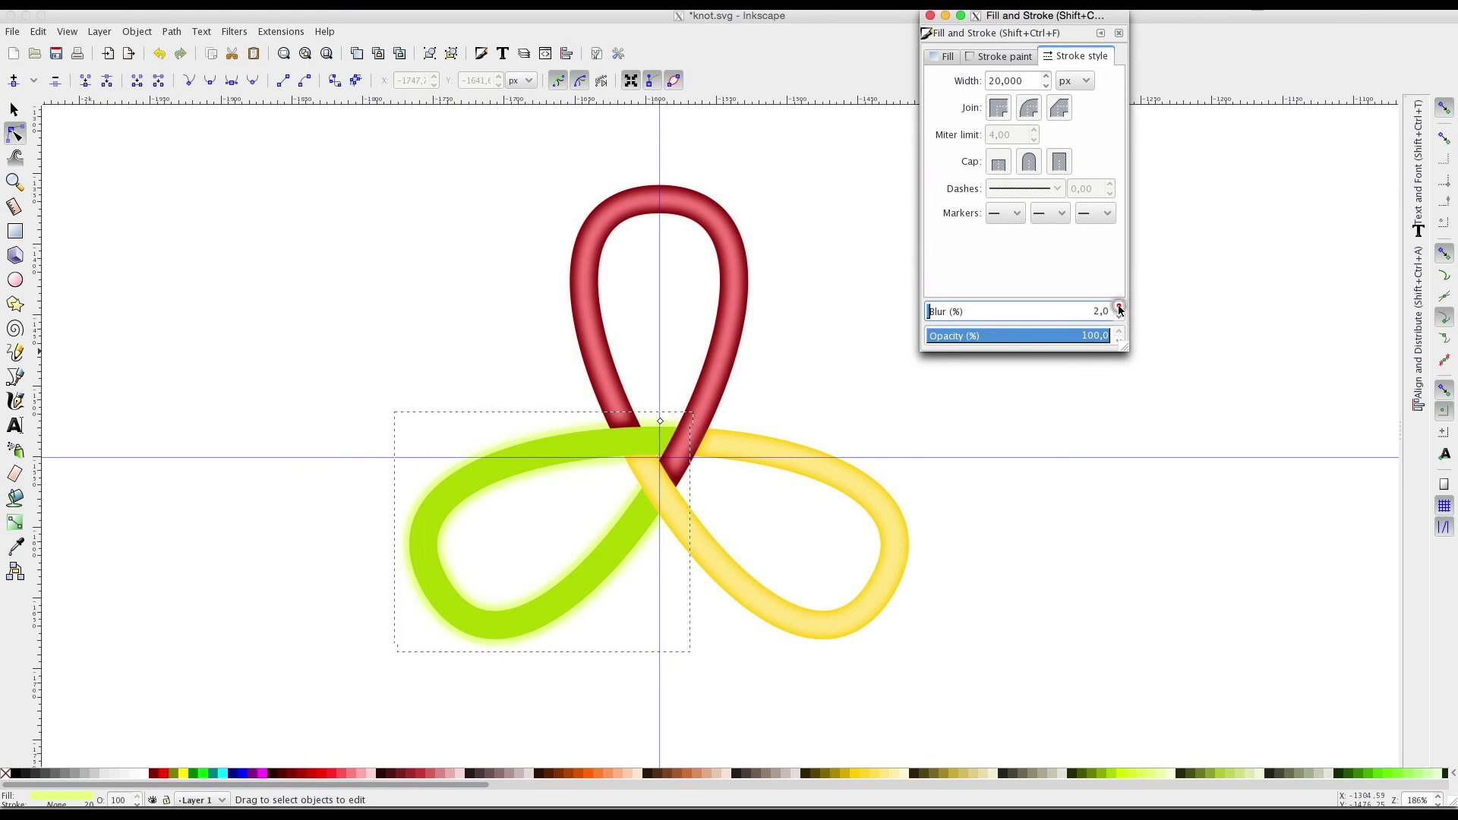
pyautogui.click(1119, 307)
# Raise the blurred pale green offset to the top of the stack, deselect it and close the fill and stroke settings.
pyautogui.click(13, 110)
pyautogui.click(13, 111)
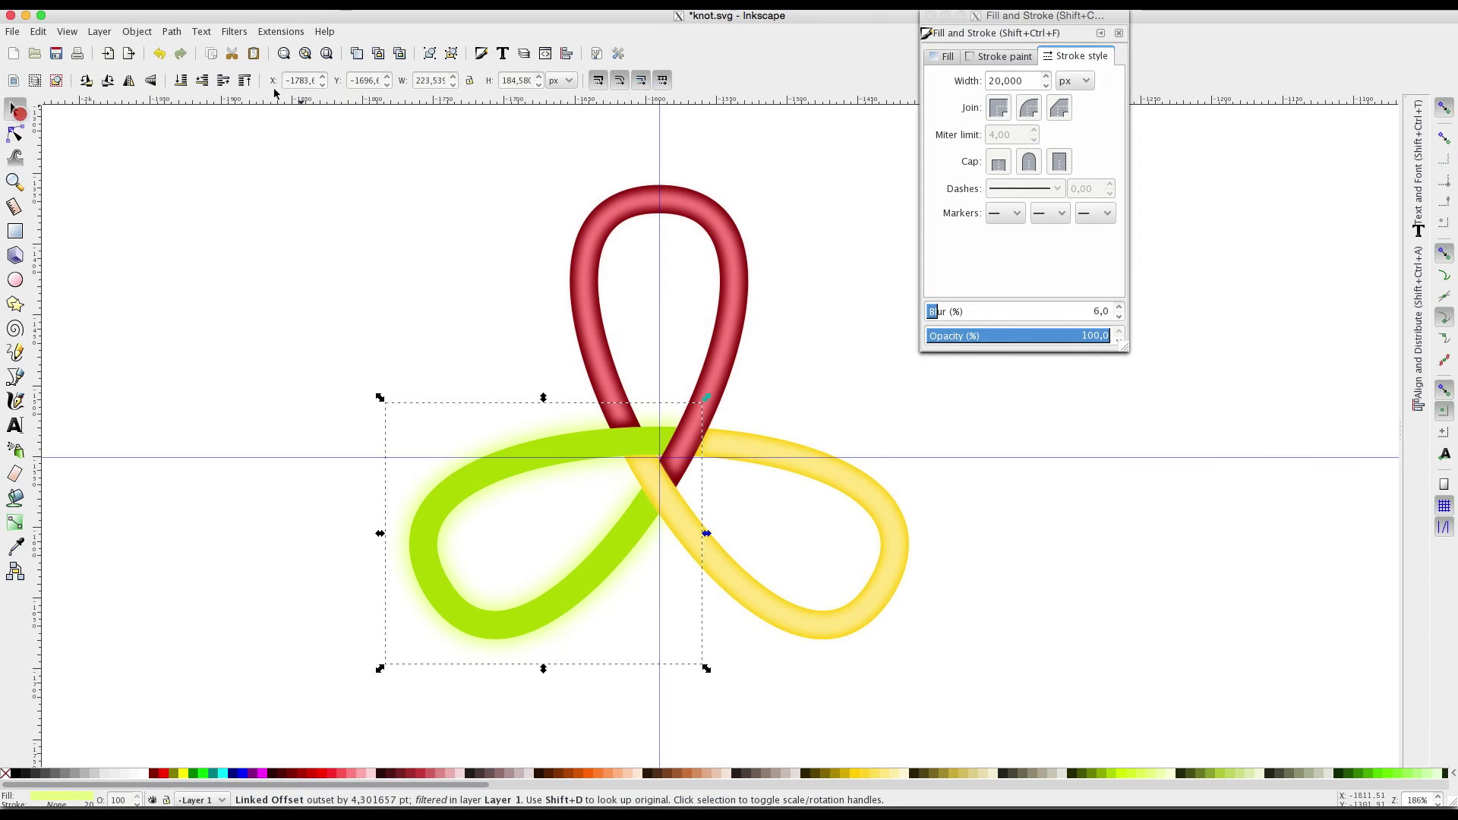
pyautogui.click(243, 81)
pyautogui.click(269, 226)
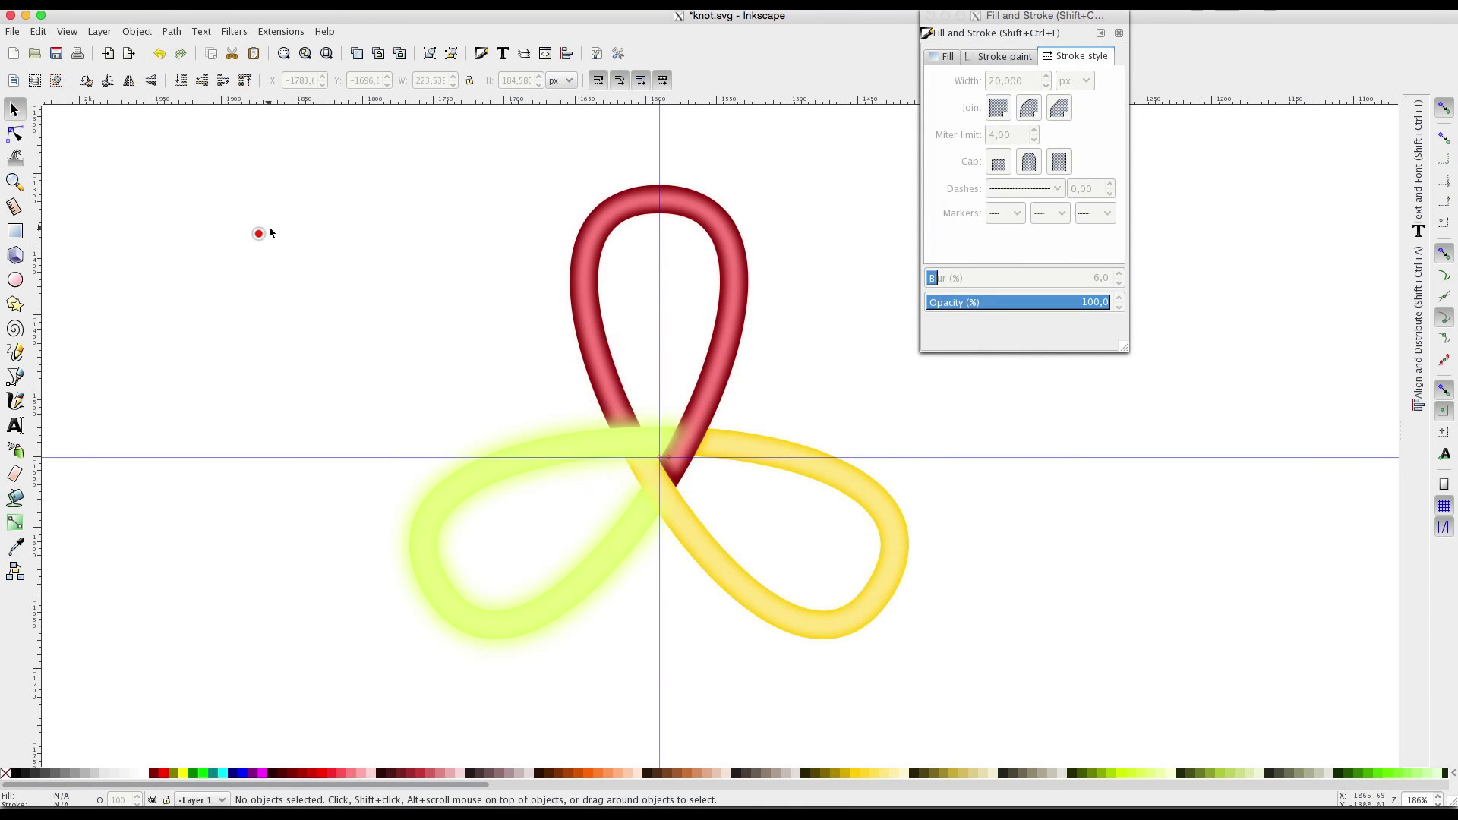
pyautogui.click(931, 16)
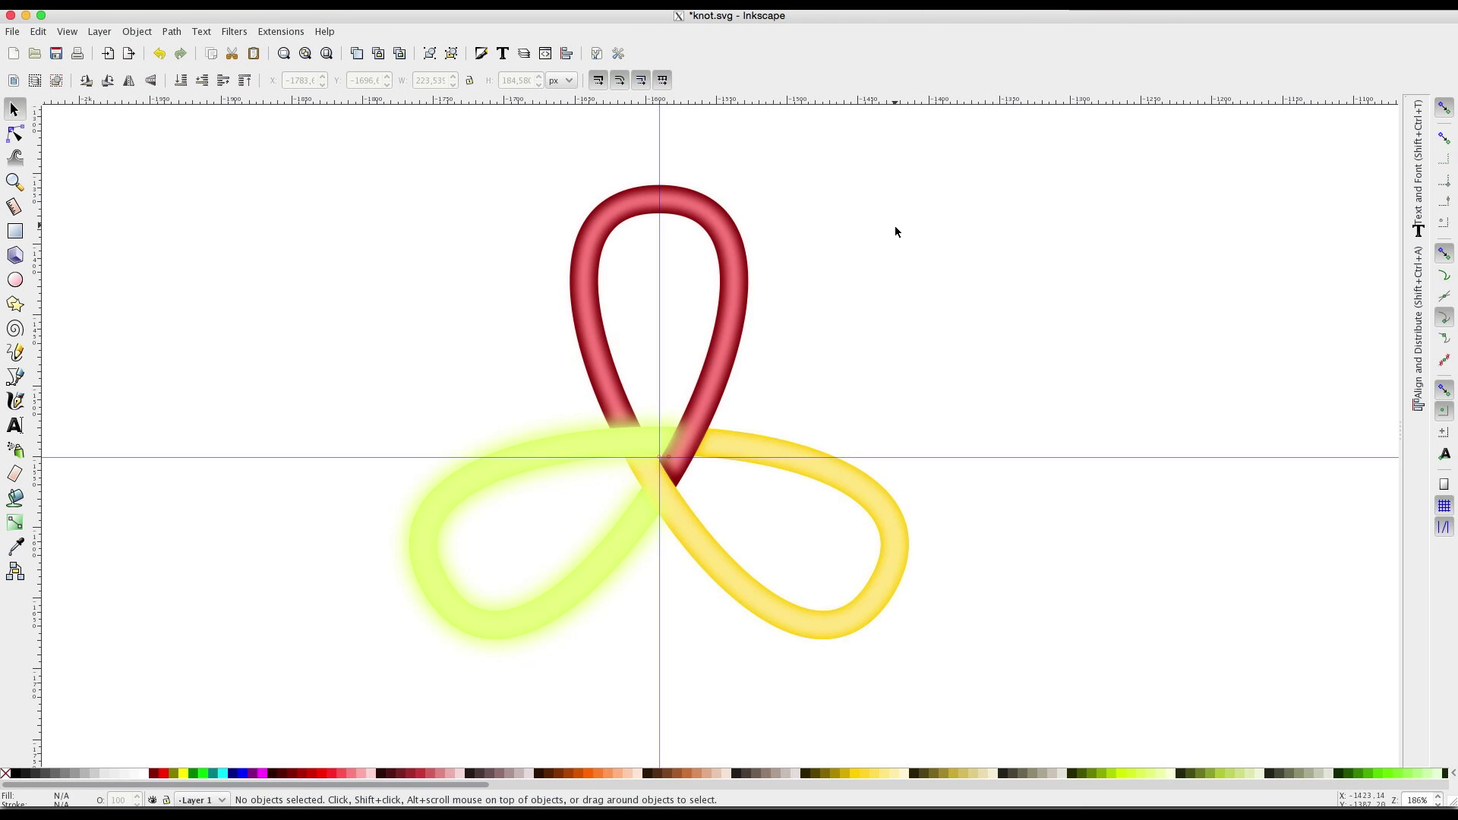